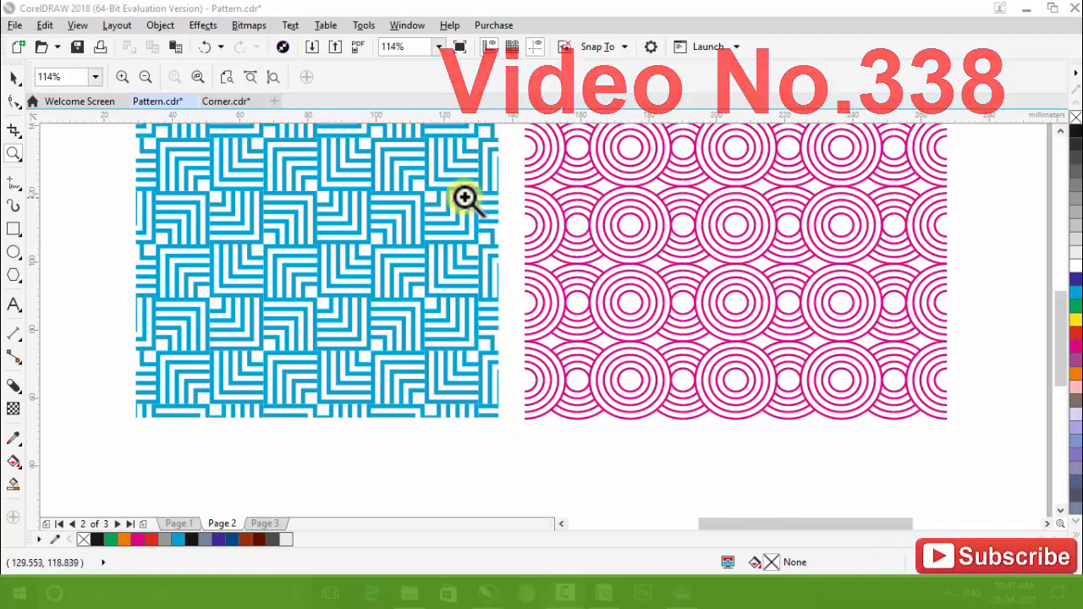
# Move the blue and magenta patterns together off the page, into the empty area to its right.
pyautogui.moveTo(336, 167); pyautogui.dragTo(778, 355)
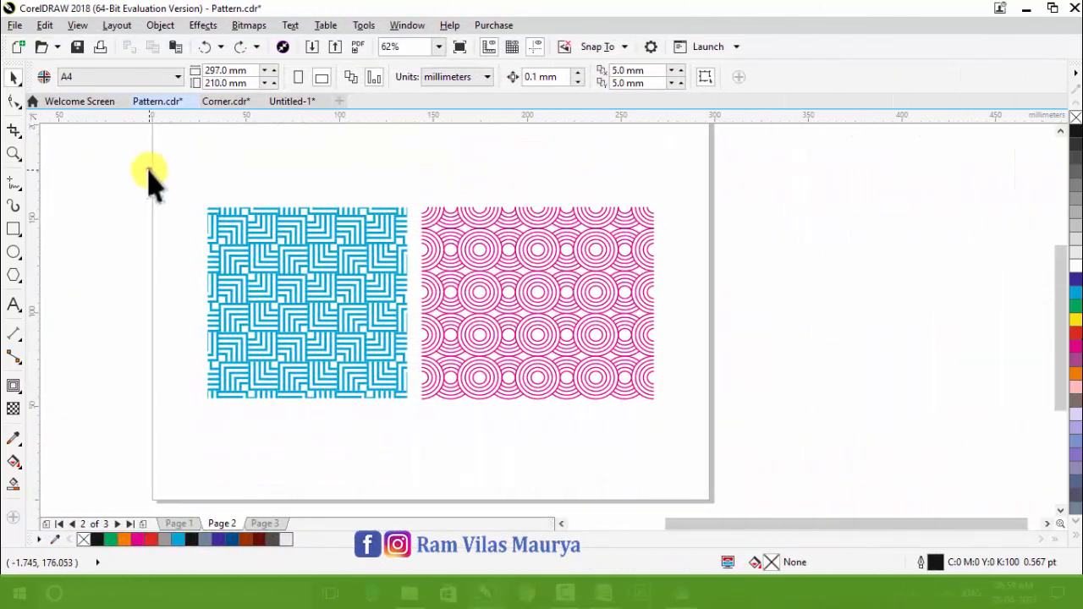
pyautogui.moveTo(148, 178); pyautogui.dragTo(729, 446)
pyautogui.moveTo(297, 285); pyautogui.dragTo(827, 290)
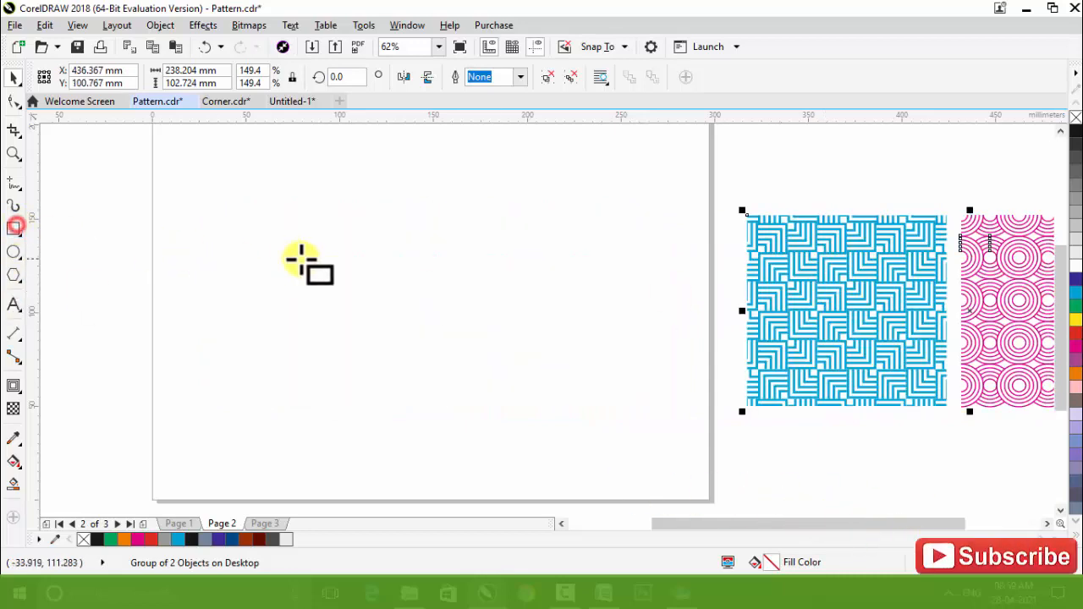
# Draw a square about 45.7 mm wide on the empty page.
pyautogui.moveTo(319, 222); pyautogui.dragTo(387, 311)
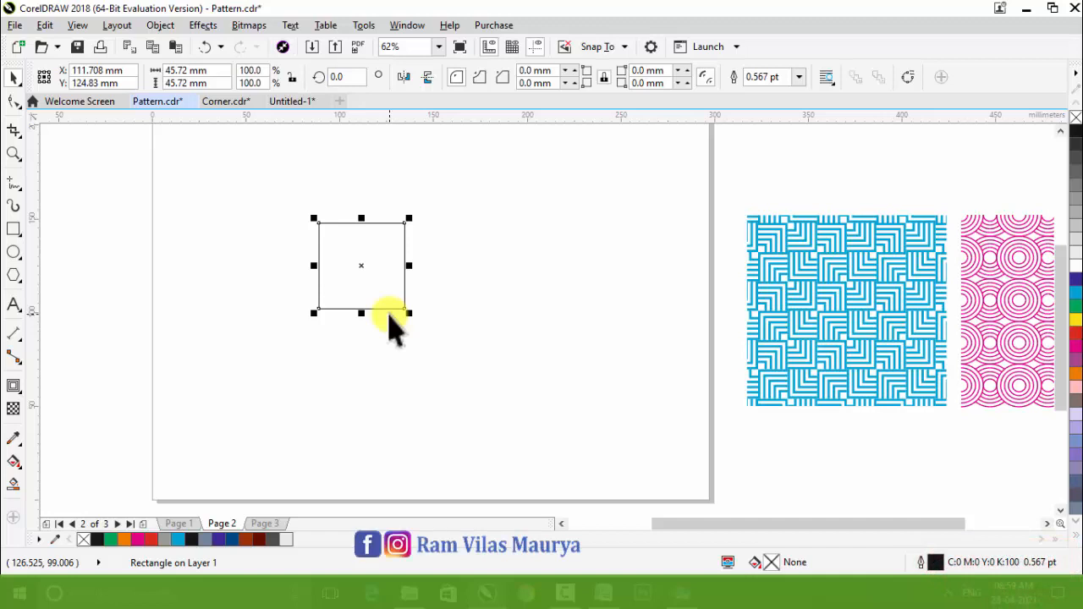
pyautogui.scroll(2, 380, 224)
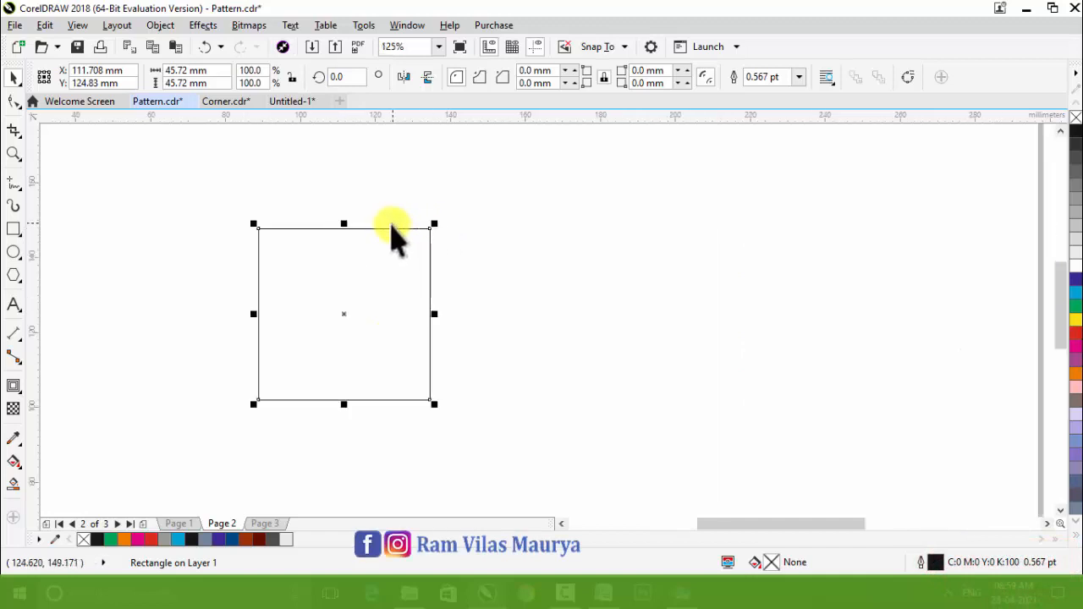
pyautogui.click(499, 294)
pyautogui.scroll(-2, 434, 254)
pyautogui.click(423, 250)
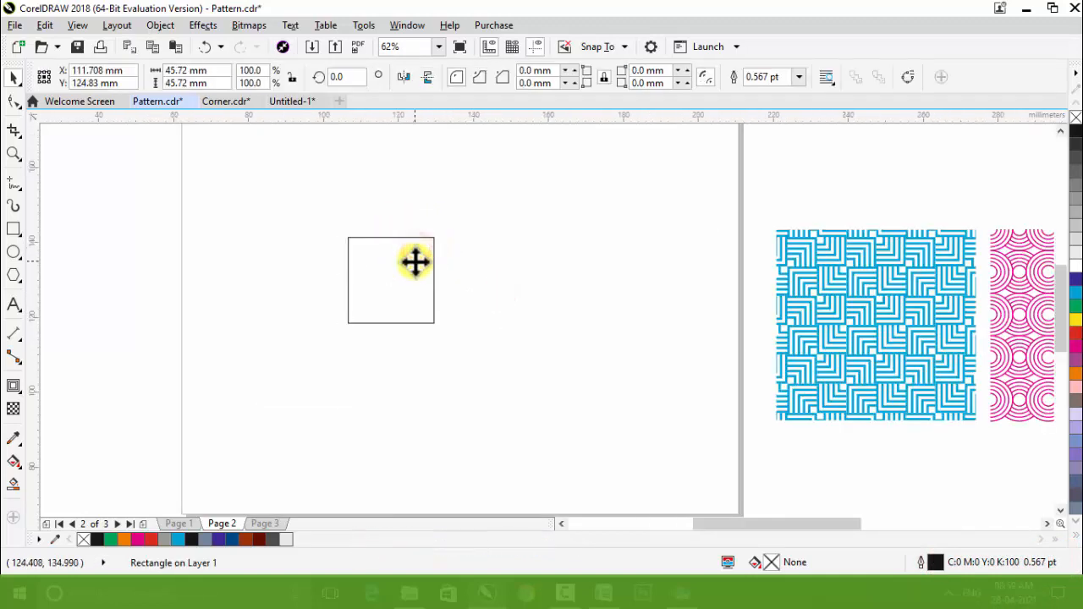
# Try nesting squares by making a centred copy about 36.4 mm wide and repeating the proportional scale-down with Repeat.
pyautogui.scroll(2, 416, 261)
pyautogui.hotkey('ctrl', 'r')
pyautogui.moveTo(465, 208); pyautogui.dragTo(460, 229)
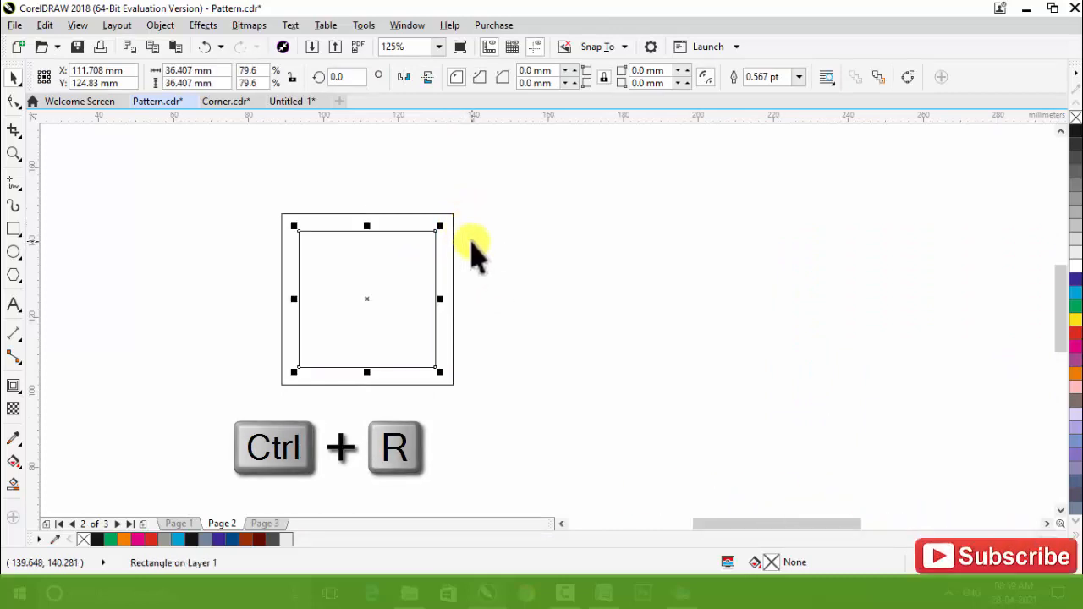
pyautogui.hotkey('ctrl', 'r')
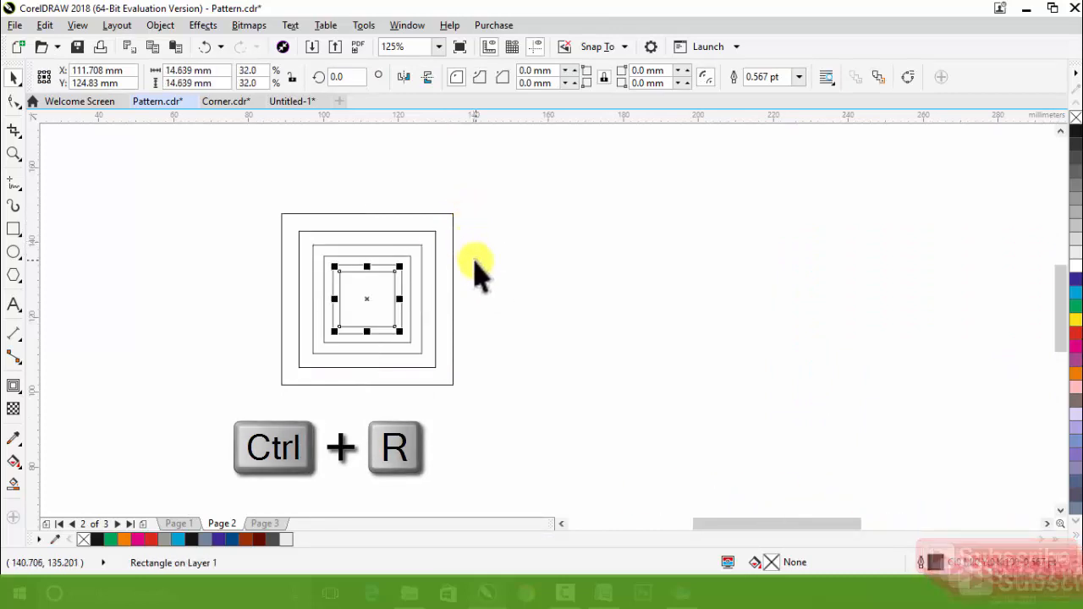
pyautogui.scroll(3, 372, 234)
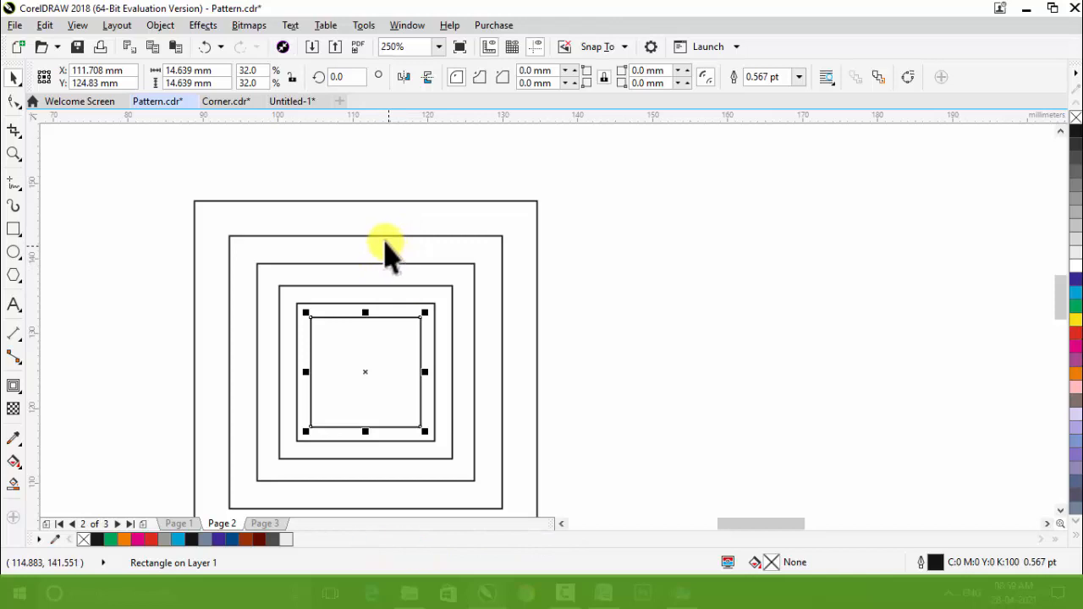
pyautogui.scroll(-4, 373, 245)
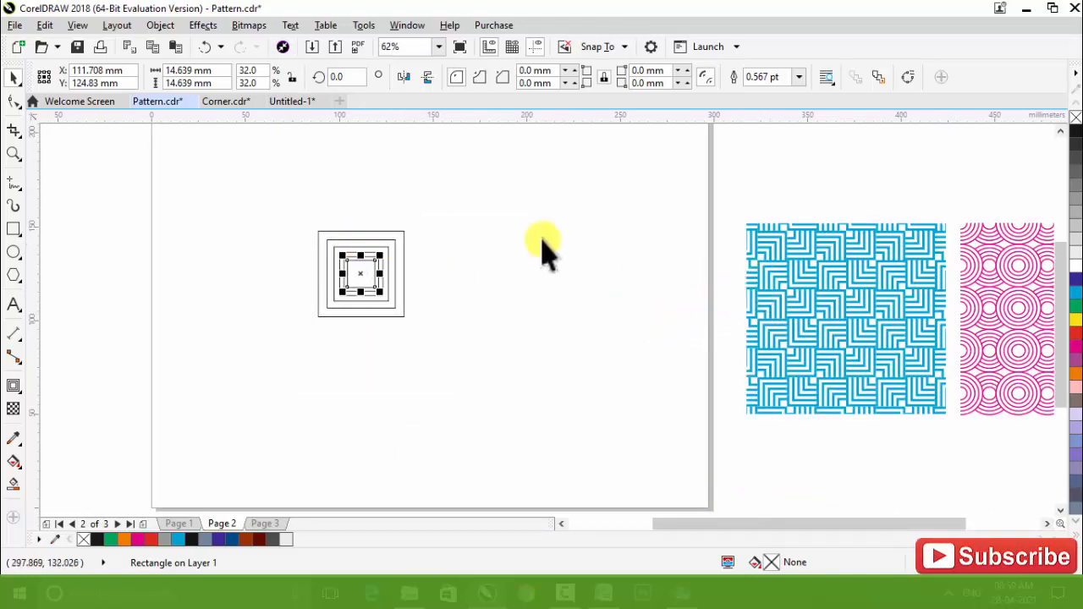
pyautogui.scroll(2, 366, 258)
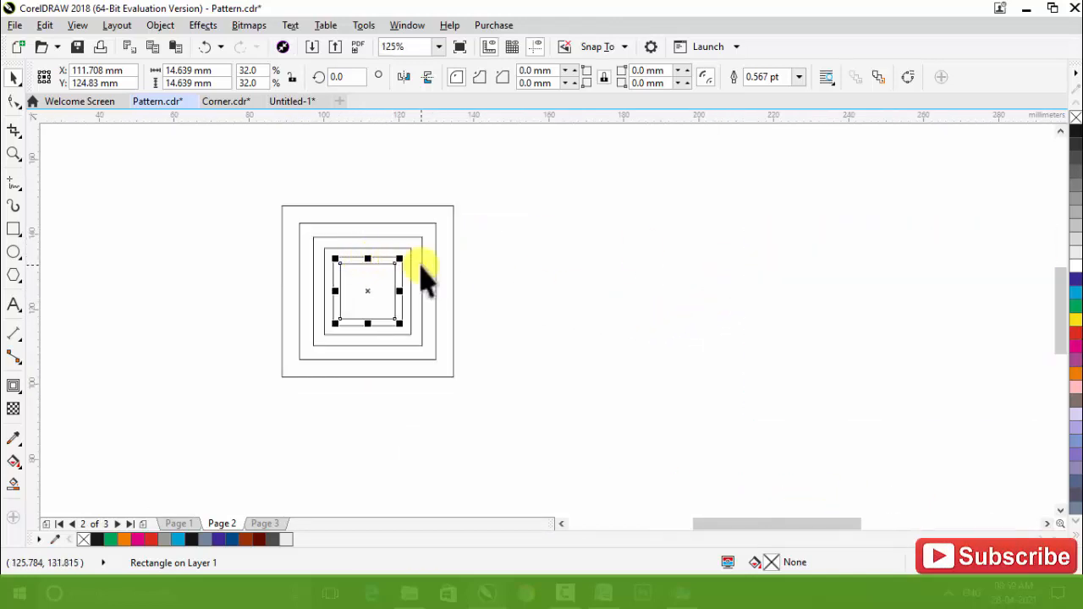
# Undo the proportionally scaled inner squares, leaving only the original square.
pyautogui.hotkey('ctrl', 'z')
pyautogui.hotkey('ctrl', 'z')
pyautogui.hotkey('ctrl', 'z')
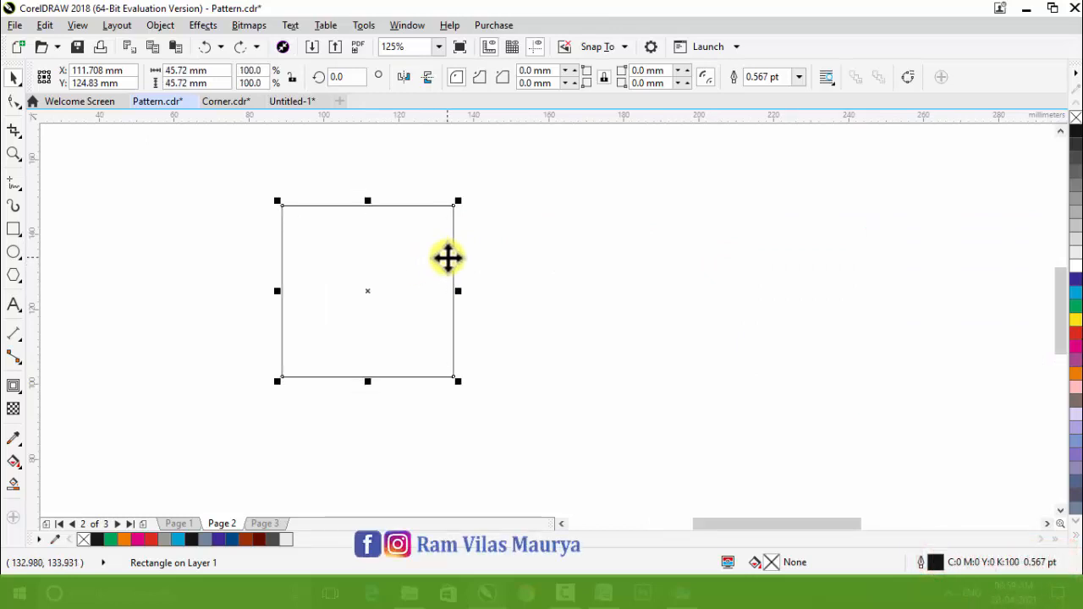
# Nest four evenly spaced, centred copies inside the square using Duplicate, starting with one about 36.2 mm wide.
pyautogui.hotkey('ctrl', 'd')
pyautogui.moveTo(457, 201); pyautogui.dragTo(439, 216)
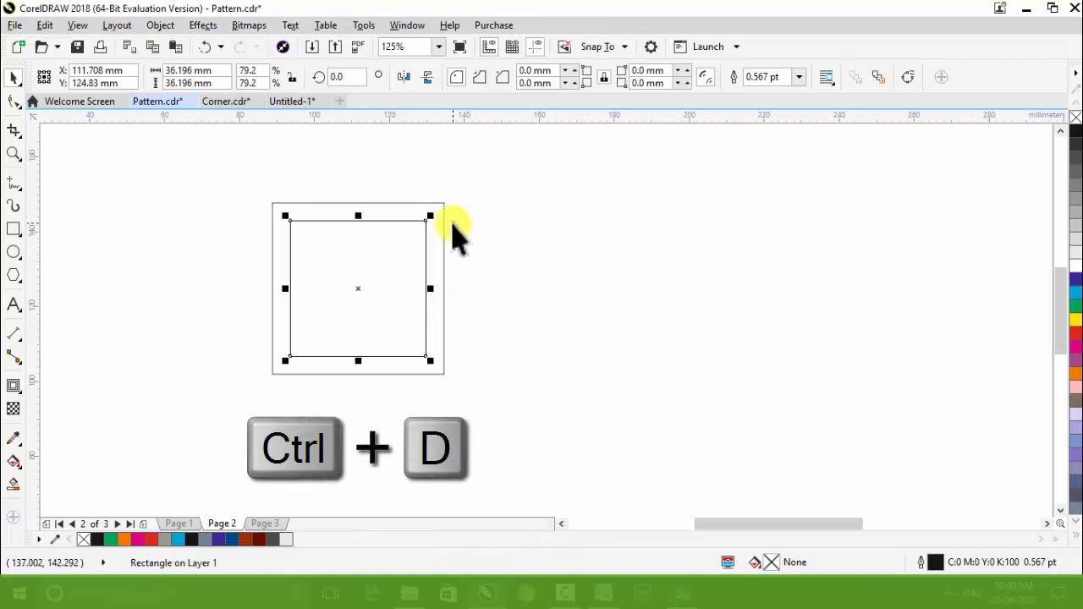
pyautogui.hotkey('ctrl', 'd')
pyautogui.hotkey('ctrl', 'd')
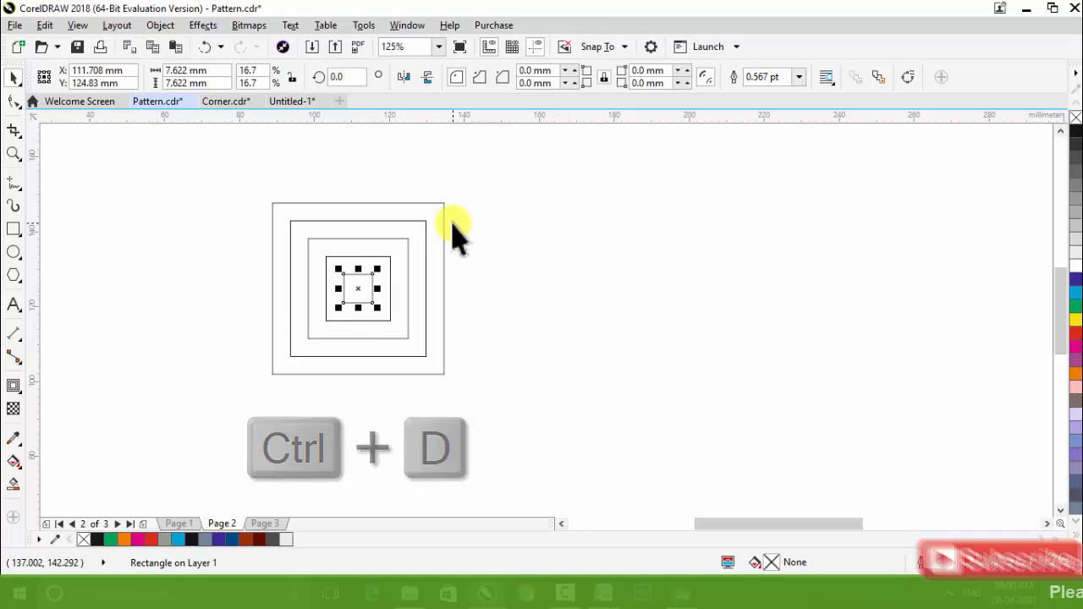
# Place a copy of the outermost square to the right of the nested squares.
pyautogui.scroll(2, 372, 222)
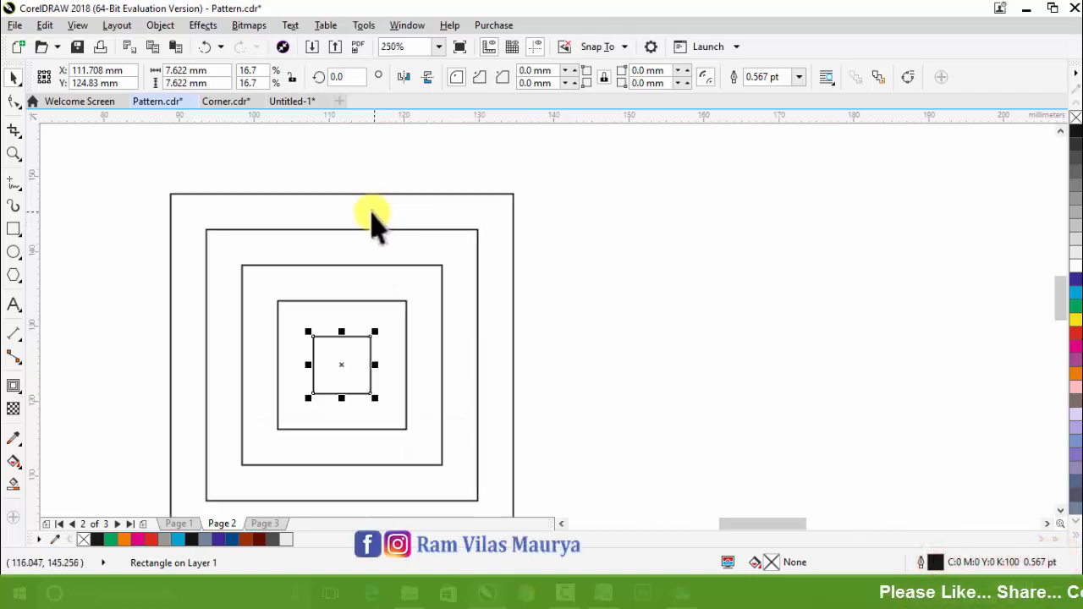
pyautogui.scroll(-2, 242, 248)
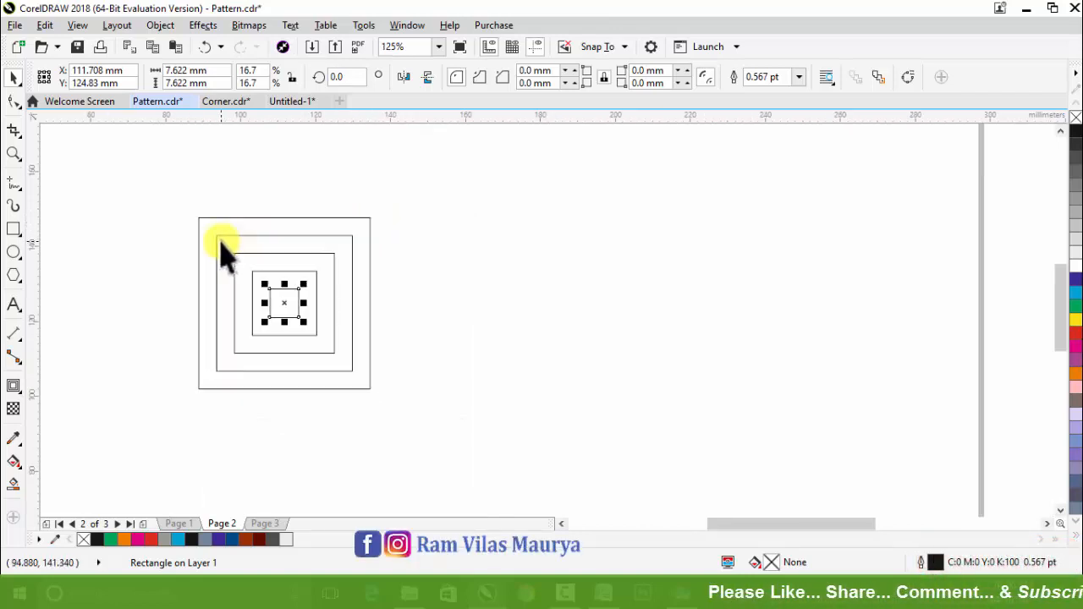
pyautogui.scroll(-1, 170, 242)
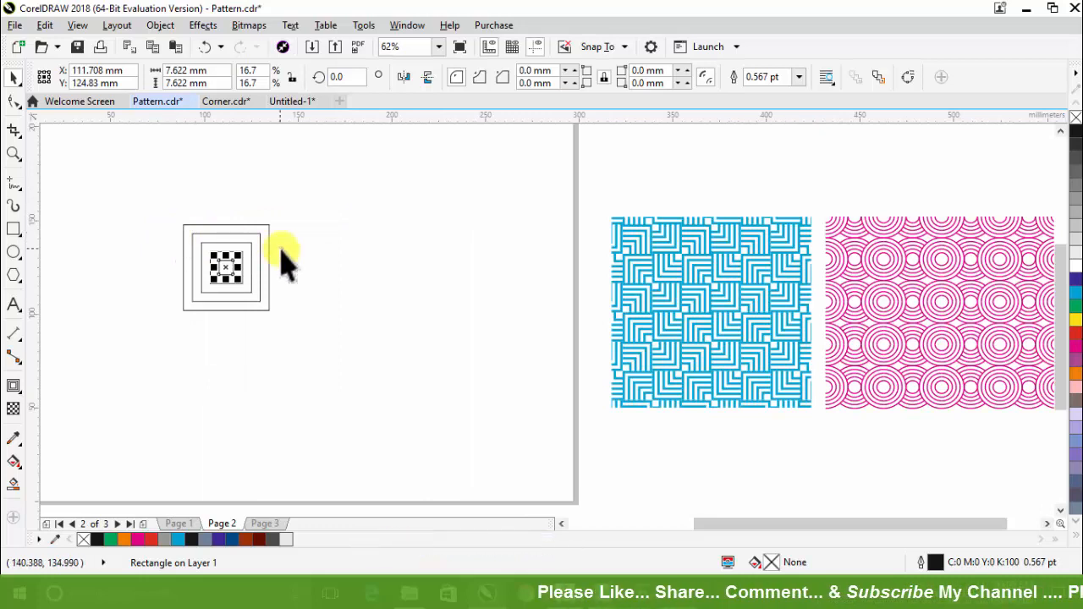
pyautogui.scroll(2, 264, 266)
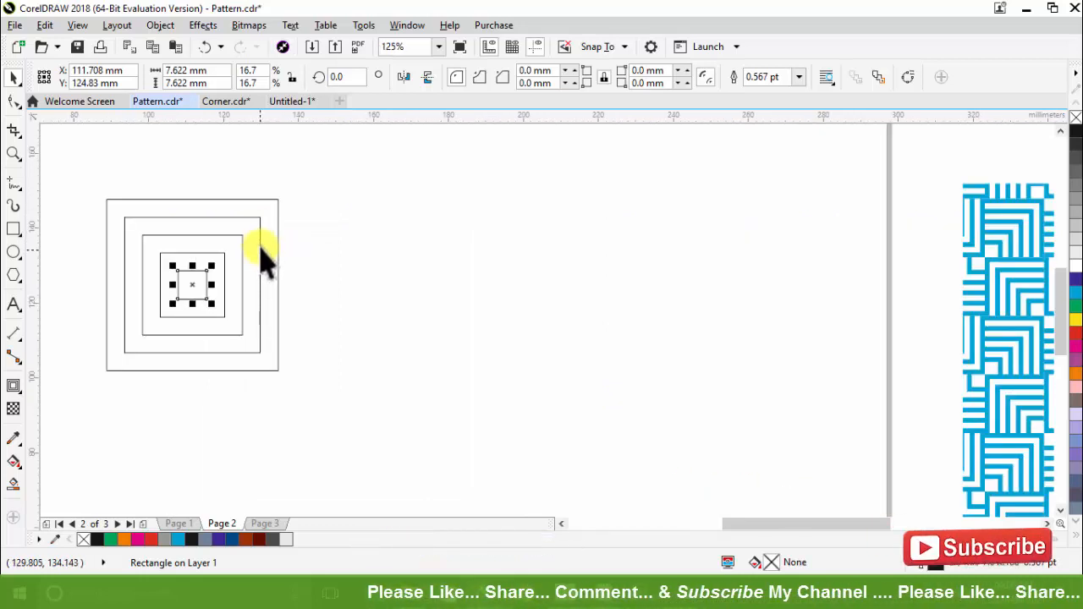
pyautogui.moveTo(151, 206); pyautogui.dragTo(433, 254)
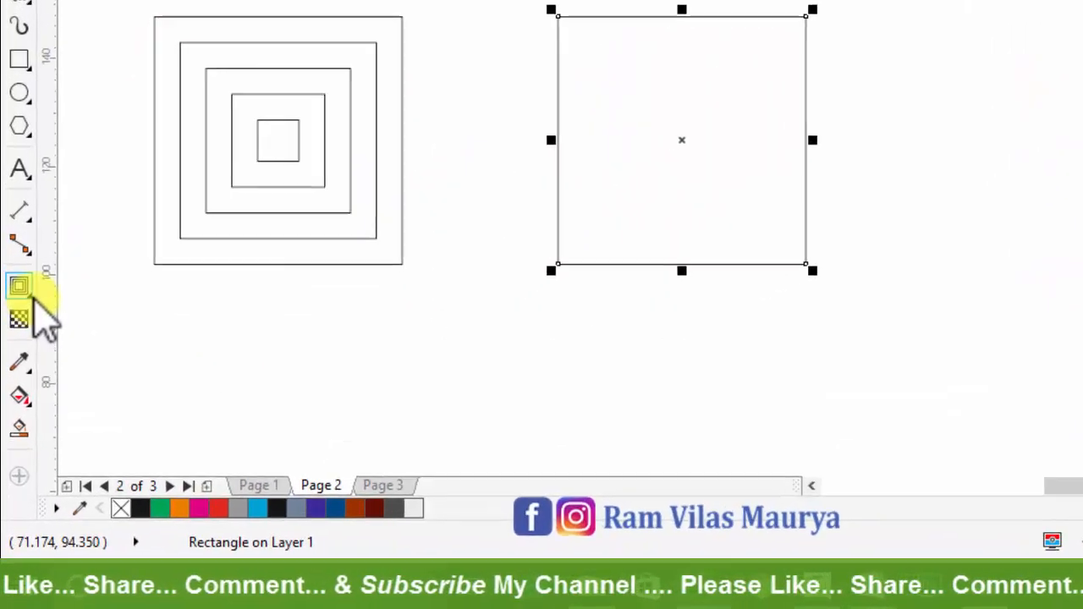
# Apply an inside Contour with 4 steps and an offset of about 1.4 mm to the copied square.
pyautogui.click(18, 391)
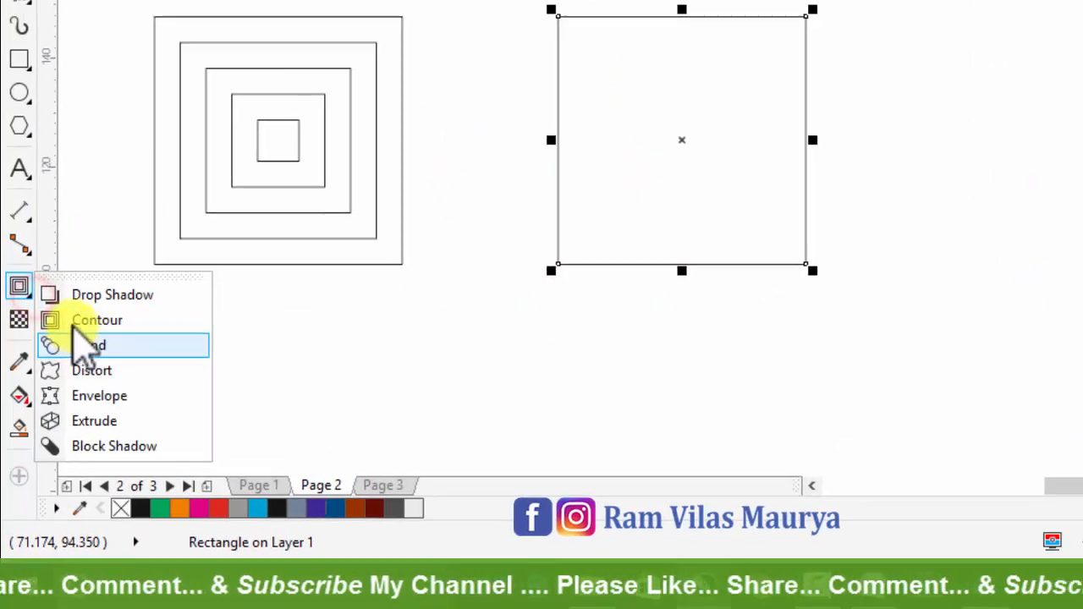
pyautogui.click(68, 336)
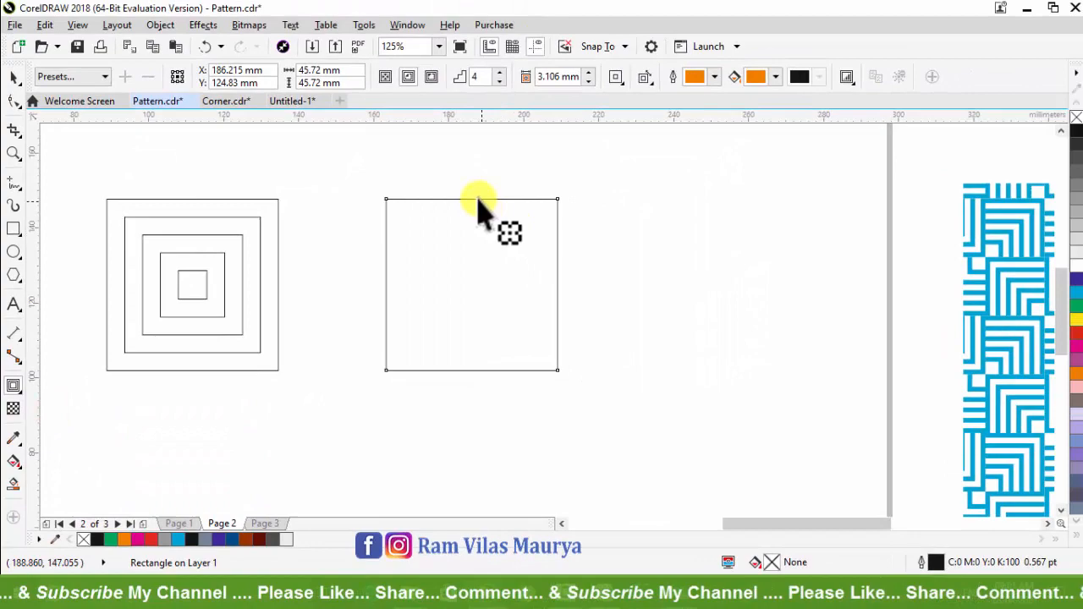
pyautogui.moveTo(476, 203); pyautogui.dragTo(481, 235)
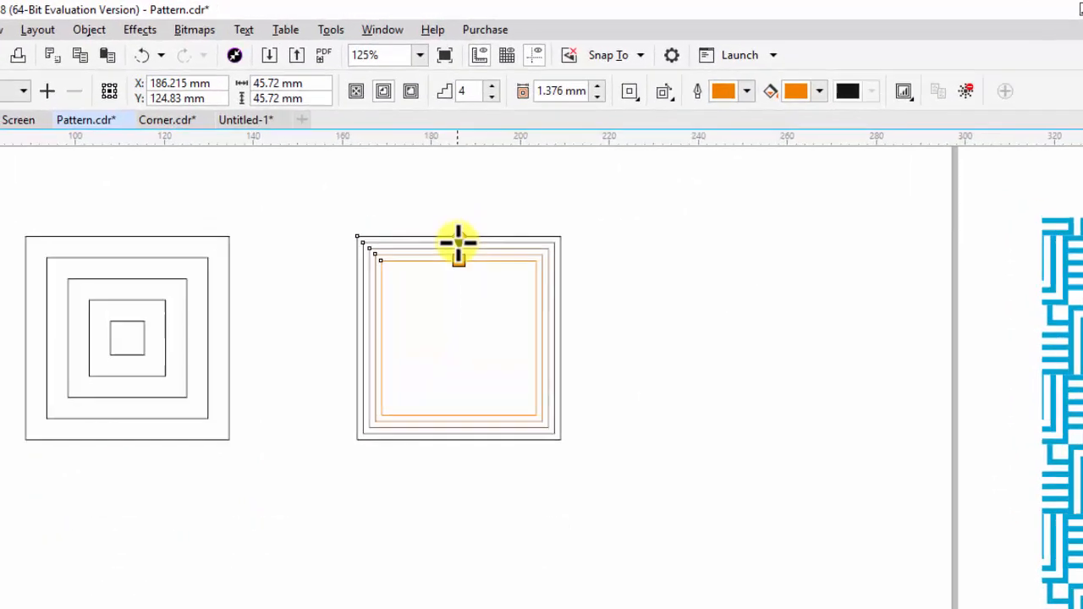
# Set the contour to 10 steps, return it to 4, and widen its offset to about 4.3 mm.
pyautogui.scroll(1, 470, 203)
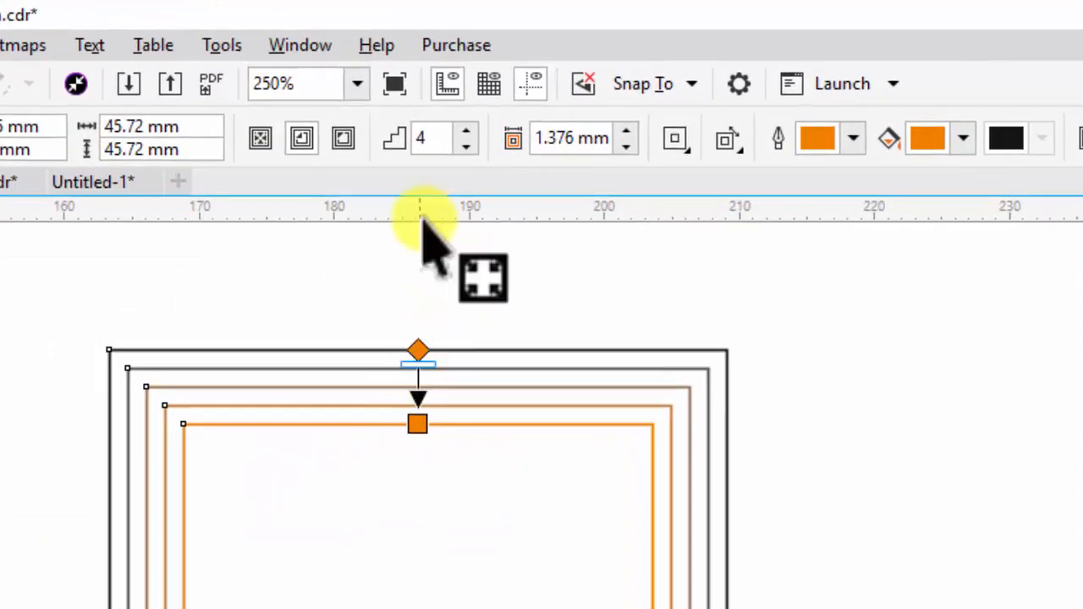
pyautogui.doubleClick(429, 135)
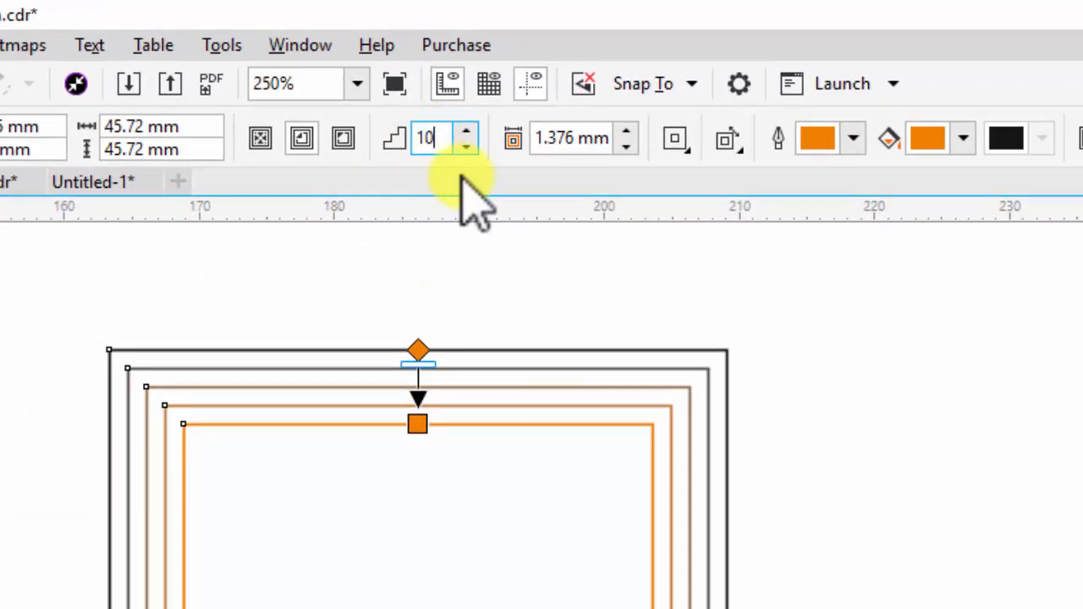
pyautogui.press('Return')
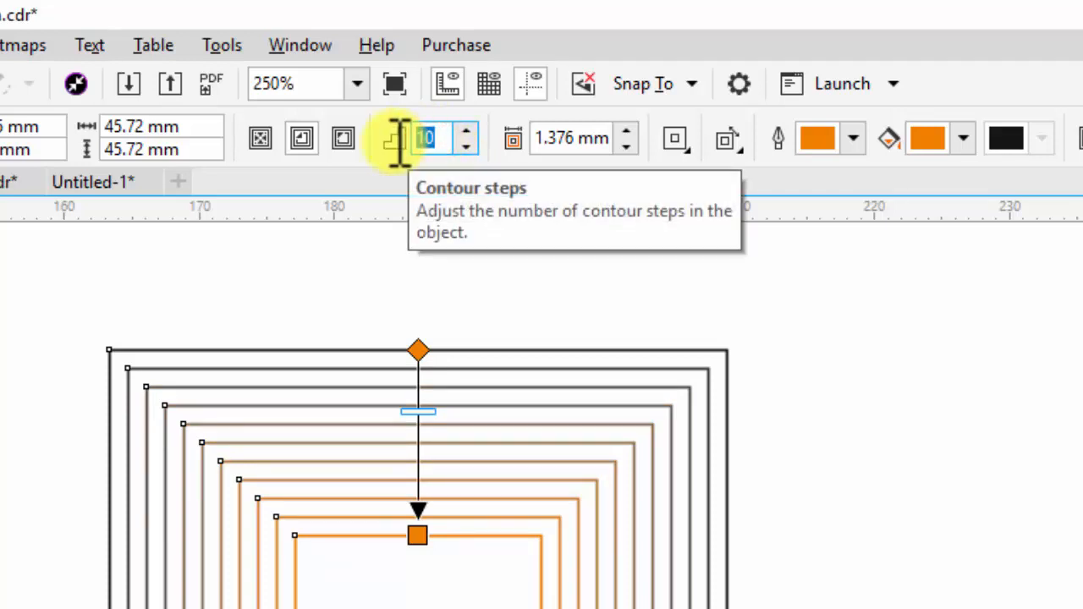
pyautogui.press('Return')
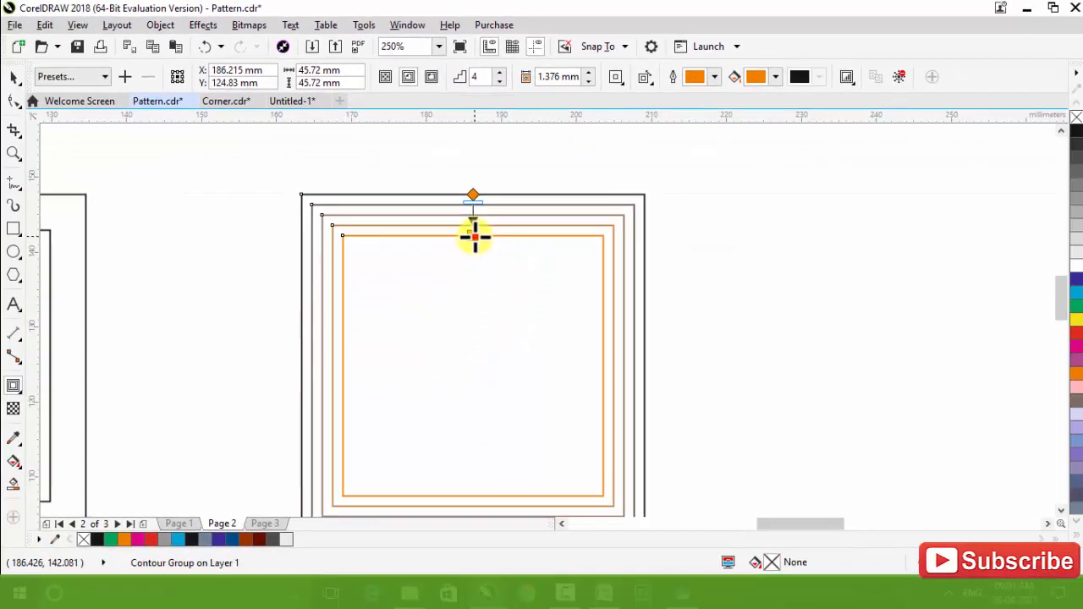
pyautogui.moveTo(448, 322); pyautogui.dragTo(466, 459)
pyautogui.scroll(-3, 511, 313)
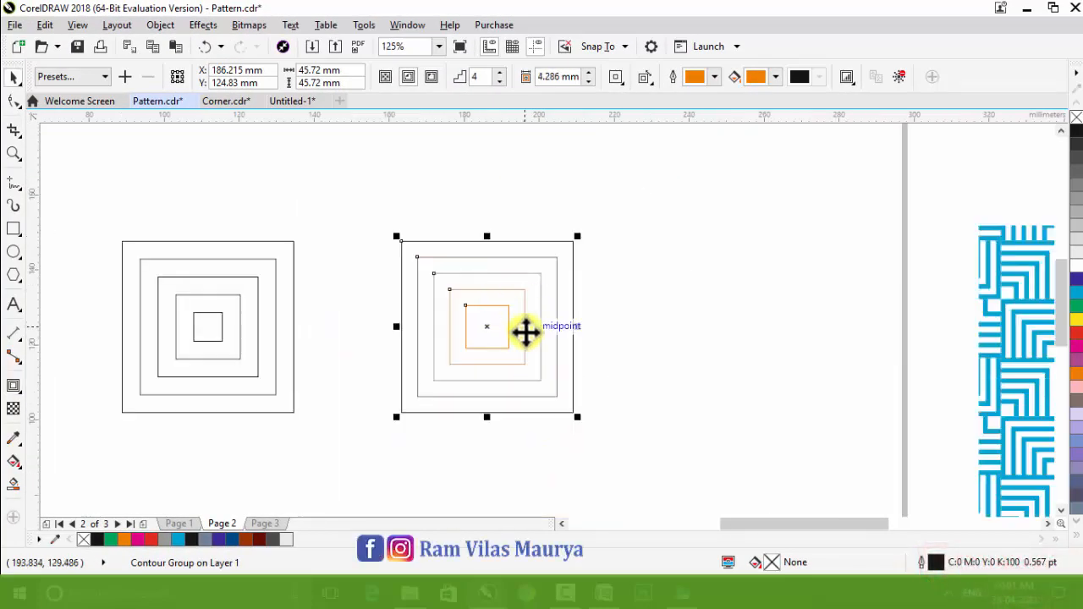
# Delete the contoured square beside the nested squares.
pyautogui.scroll(-1, 490, 245)
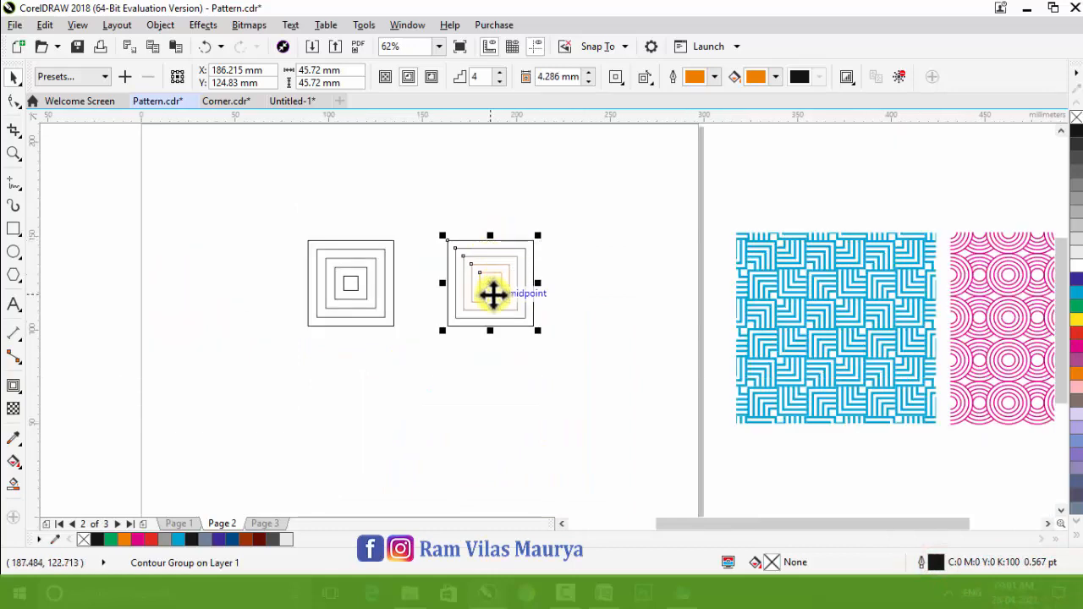
pyautogui.scroll(1, 797, 285)
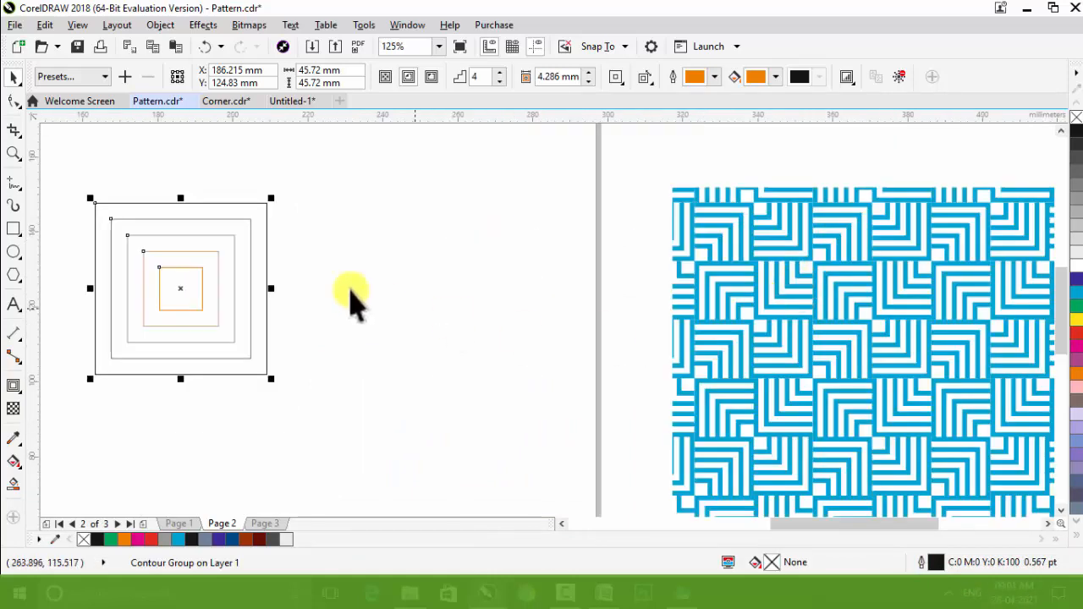
pyautogui.scroll(-1, 451, 278)
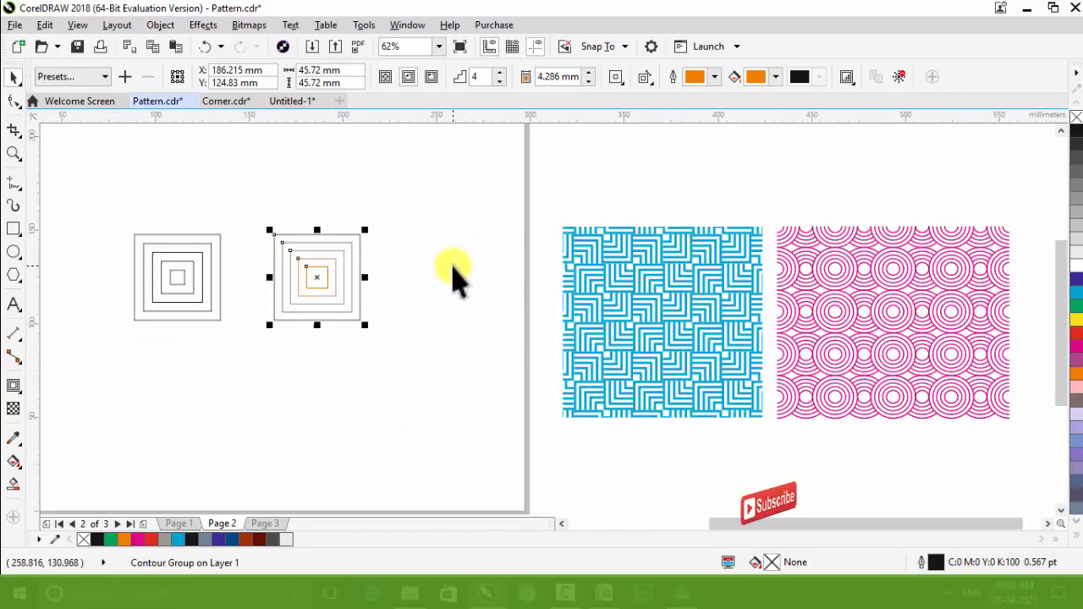
pyautogui.scroll(1, 228, 275)
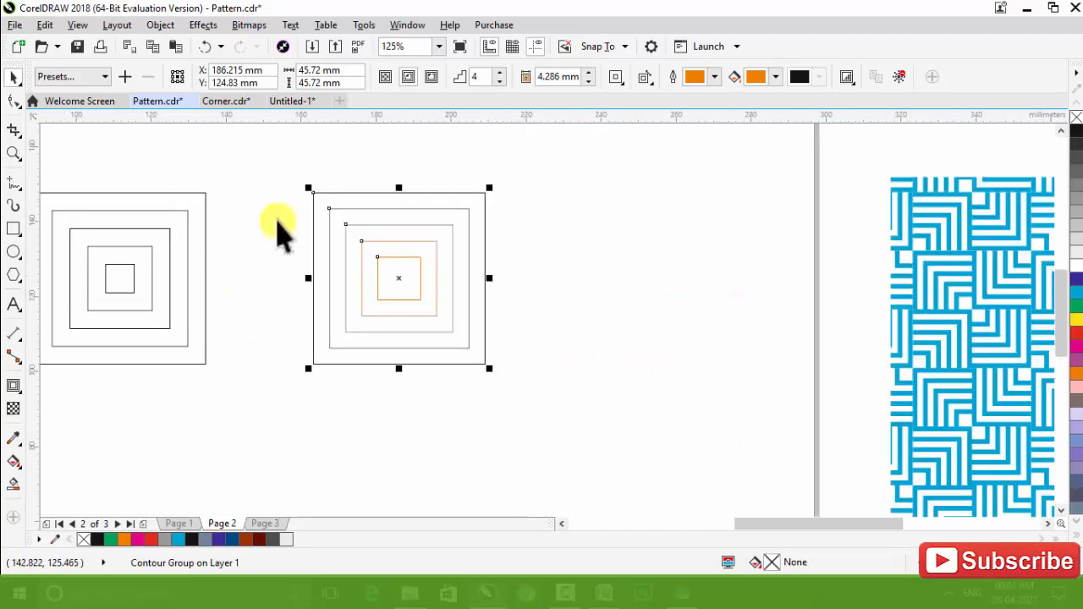
pyautogui.moveTo(292, 167); pyautogui.dragTo(568, 407)
pyautogui.press('Delete')
# Set the outline width of all five nested squares to 5 pt.
pyautogui.scroll(-1, 537, 375)
pyautogui.scroll(1, 352, 359)
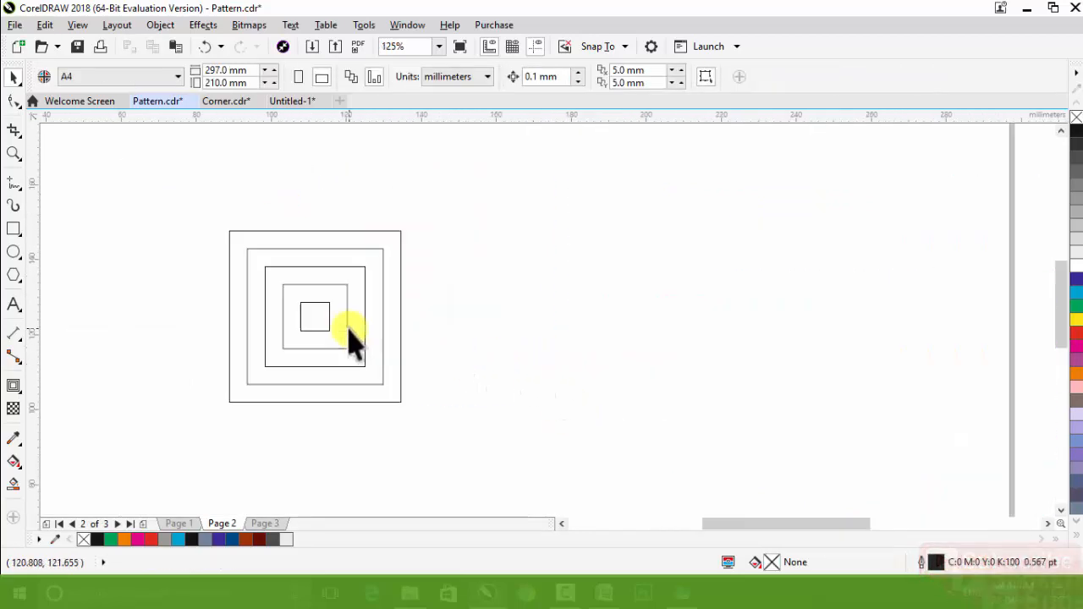
pyautogui.moveTo(181, 211); pyautogui.dragTo(536, 457)
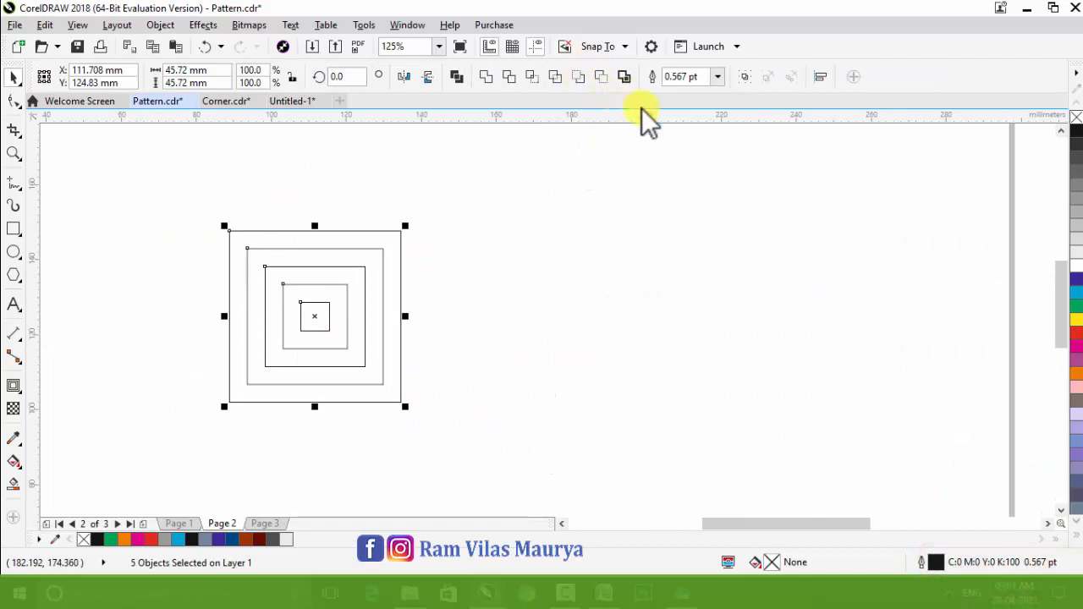
pyautogui.press('F12')
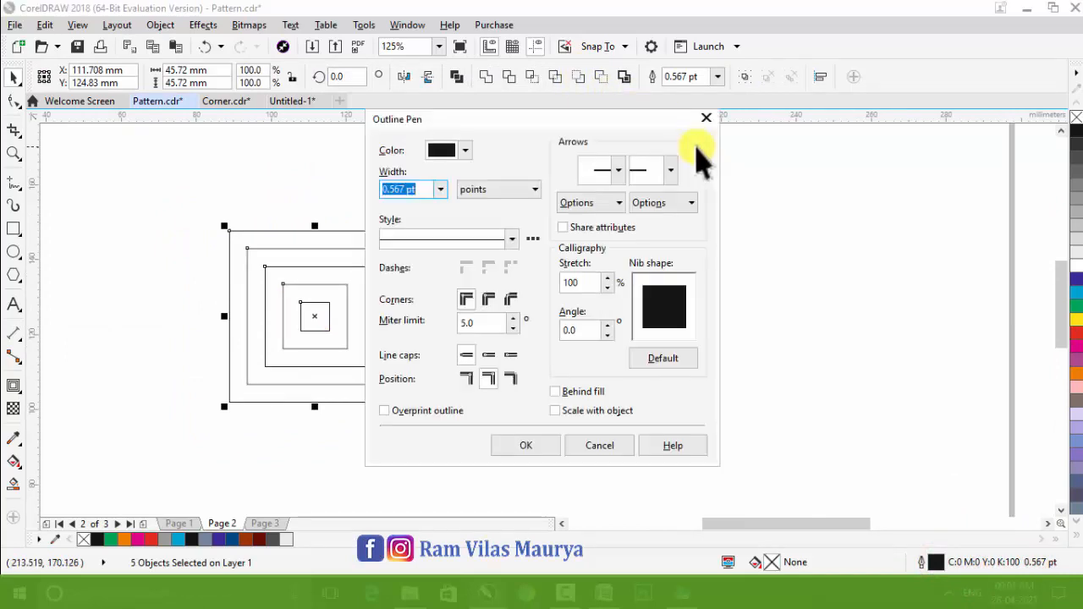
pyautogui.write('5')
pyautogui.press('Return')
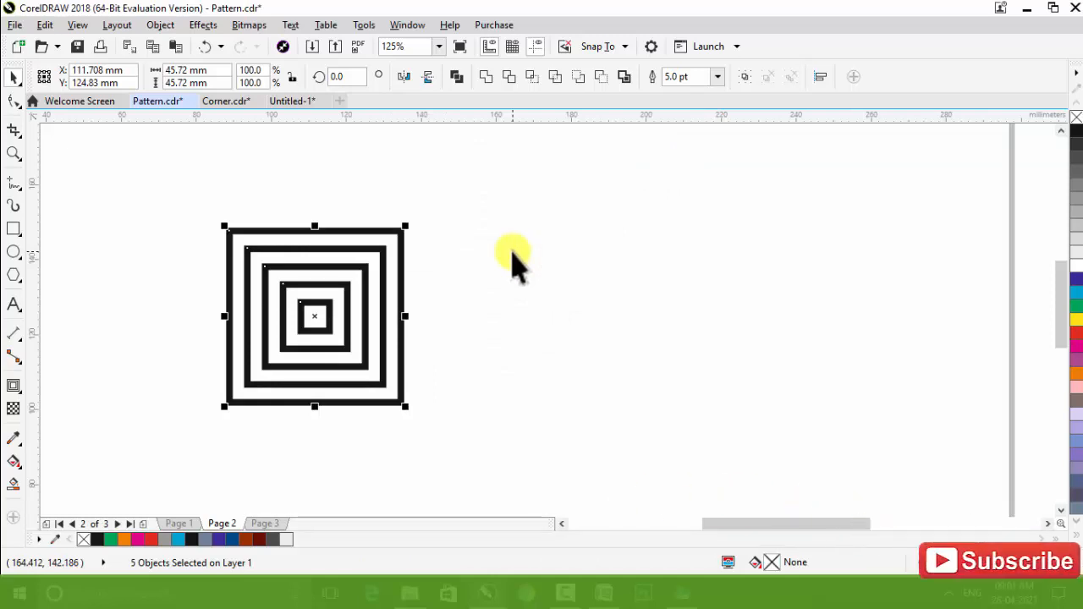
pyautogui.click(508, 294)
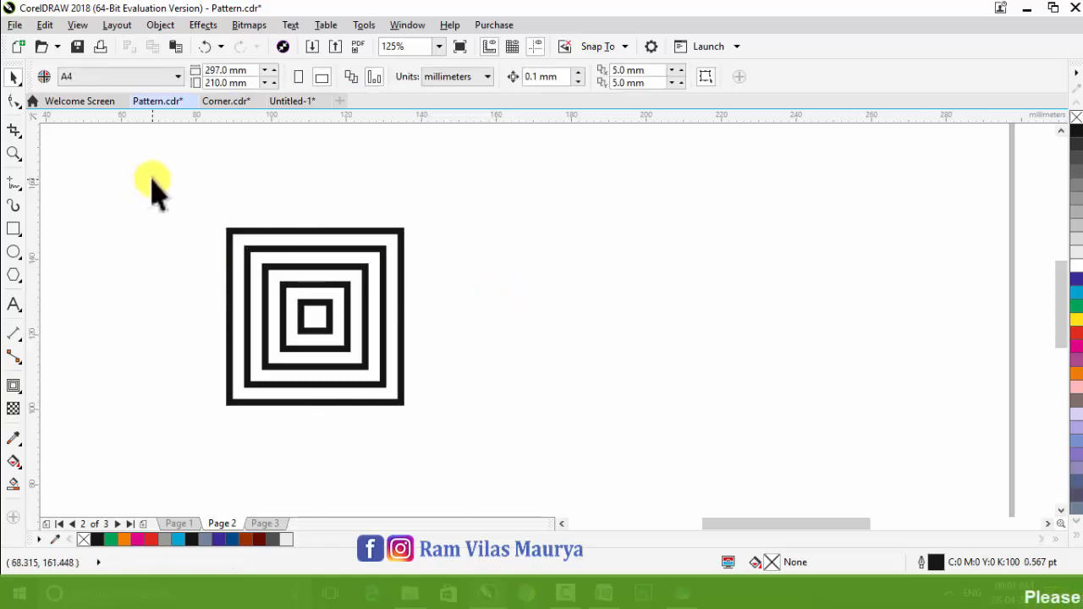
# Group the five nested squares and place a horizontal and a vertical guideline through their centre.
pyautogui.moveTo(151, 179); pyautogui.dragTo(550, 474)
pyautogui.hotkey('ctrl', 'g')
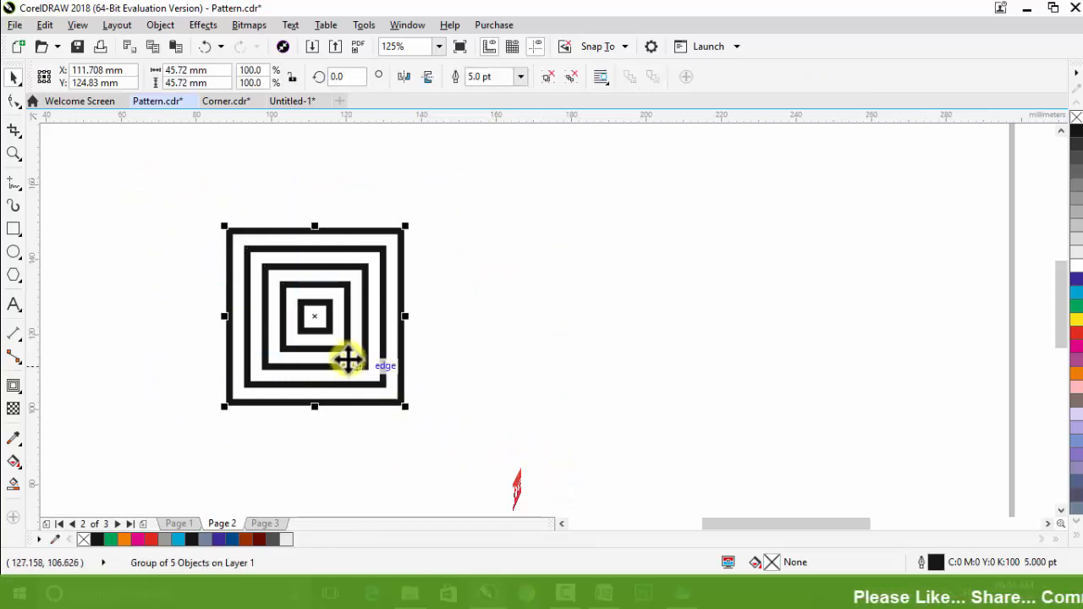
pyautogui.scroll(3, 243, 323)
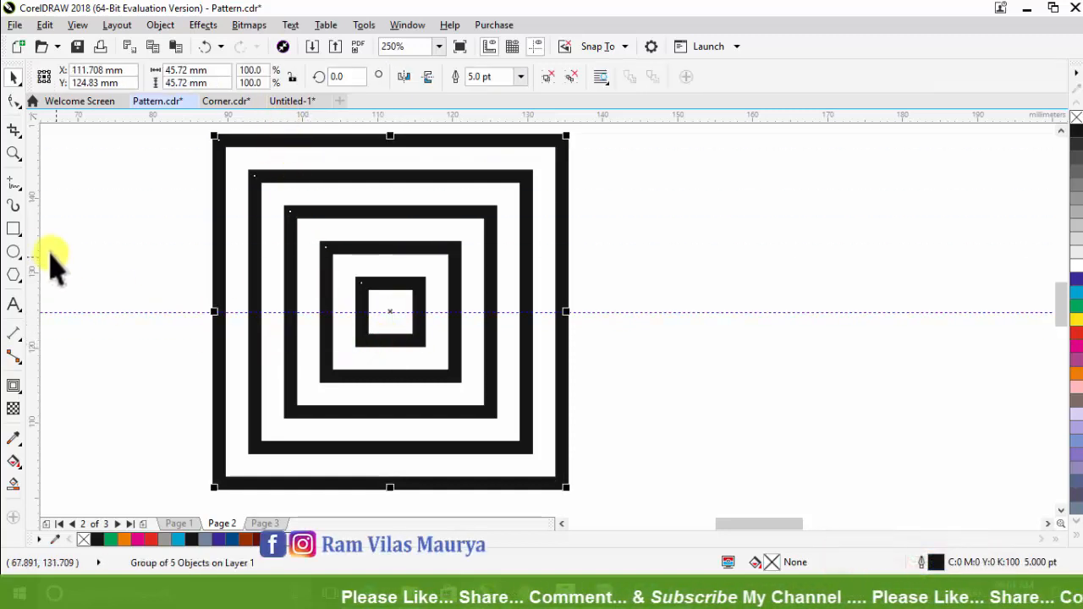
pyautogui.click(390, 392)
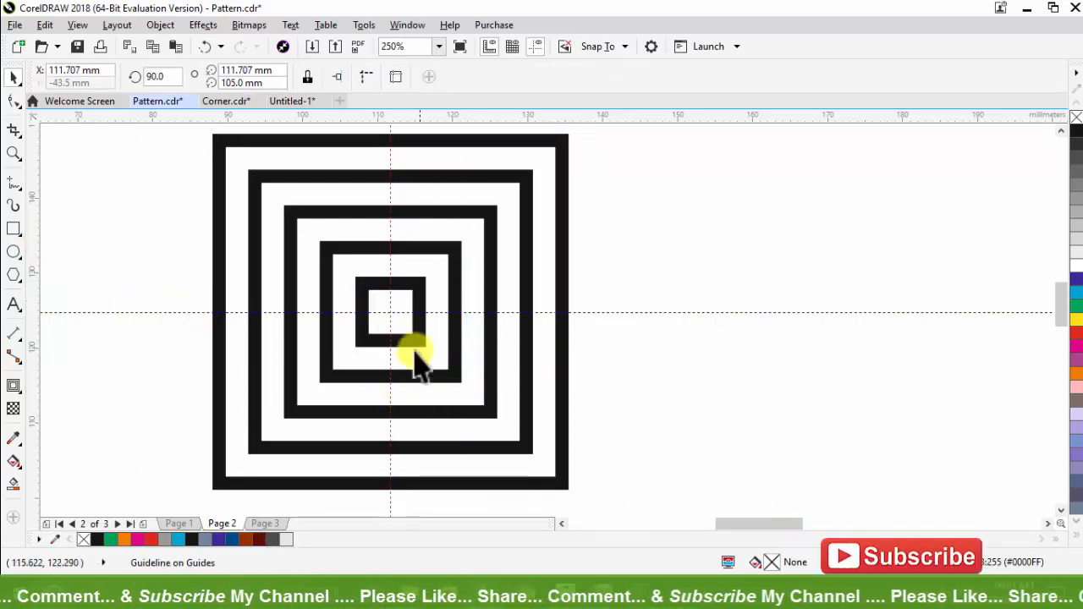
# Draw a rectangle about 28 by 31 mm over the squares' lower-left quarter, with its corner at the guideline intersection.
pyautogui.scroll(-2, 347, 326)
pyautogui.scroll(2, 329, 416)
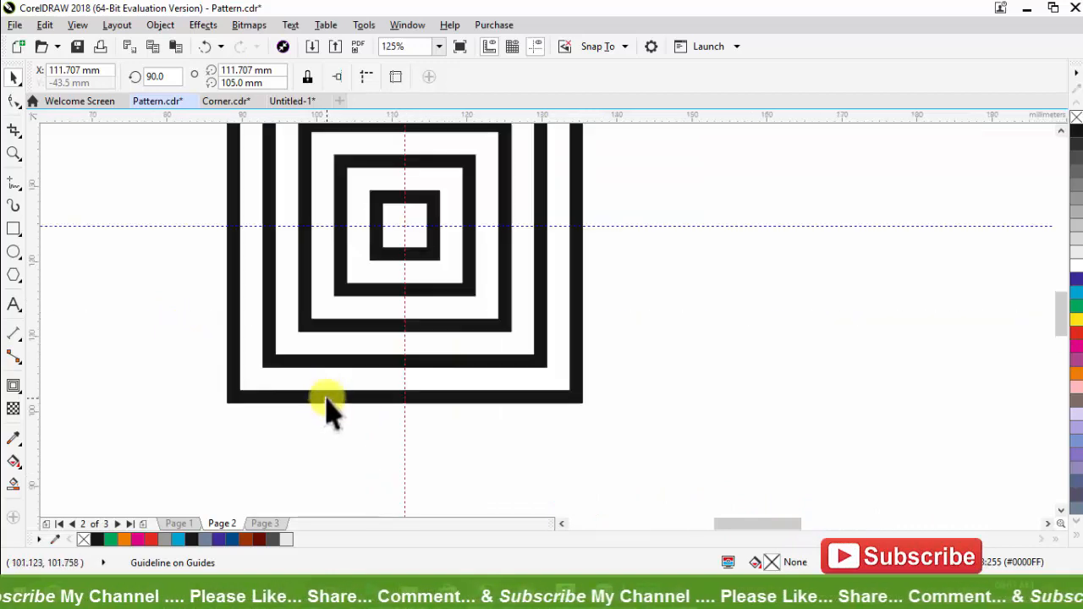
pyautogui.click(18, 228)
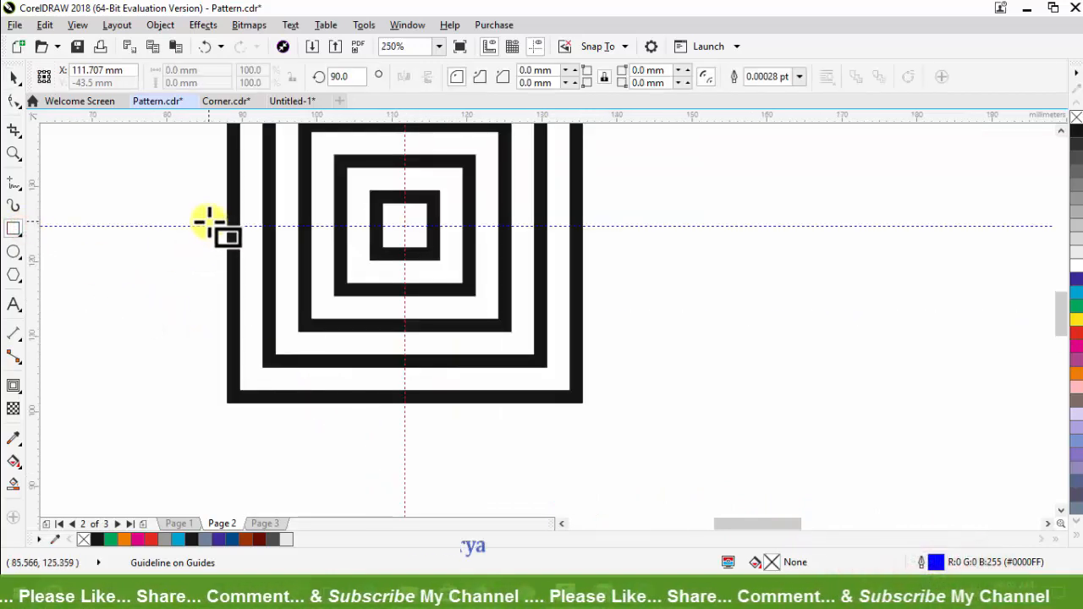
pyautogui.moveTo(197, 226); pyautogui.dragTo(406, 456)
pyautogui.press('space')
pyautogui.scroll(3, 387, 225)
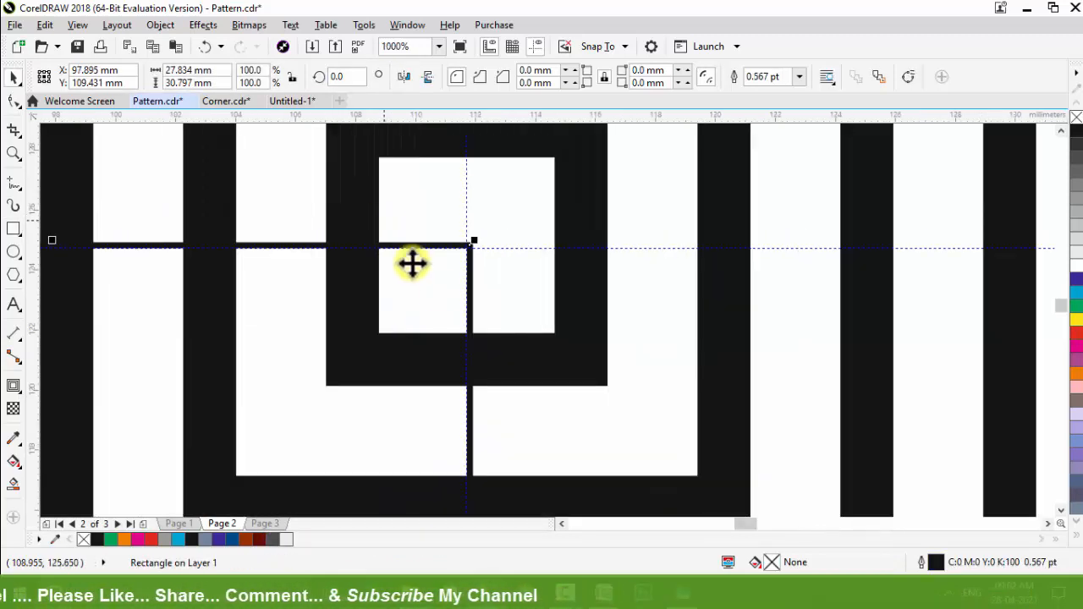
pyautogui.scroll(3, 464, 252)
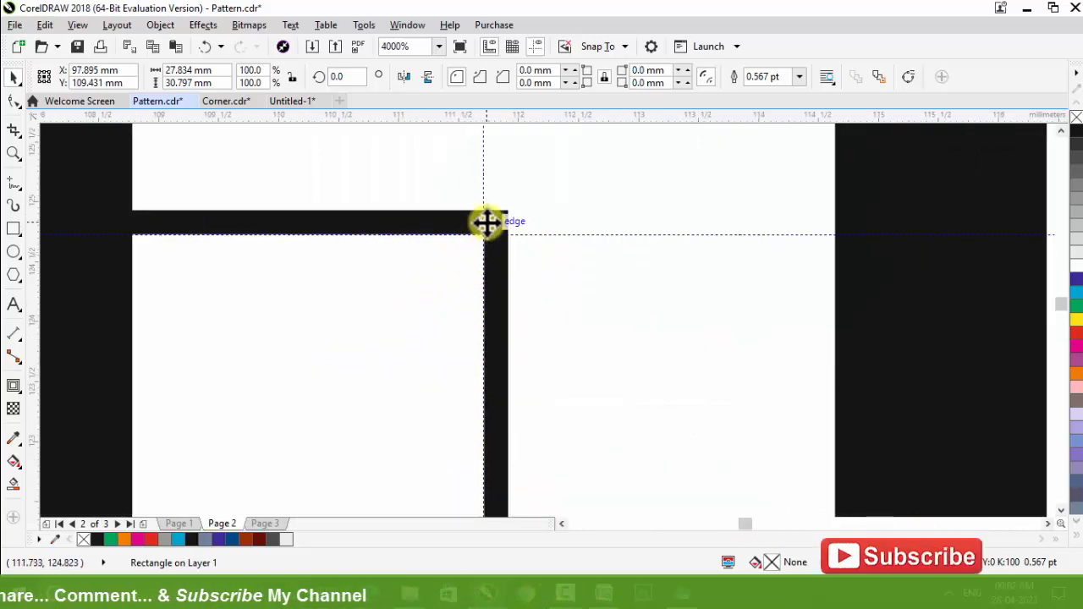
pyautogui.moveTo(486, 222); pyautogui.dragTo(484, 228)
pyautogui.scroll(-2, 461, 217)
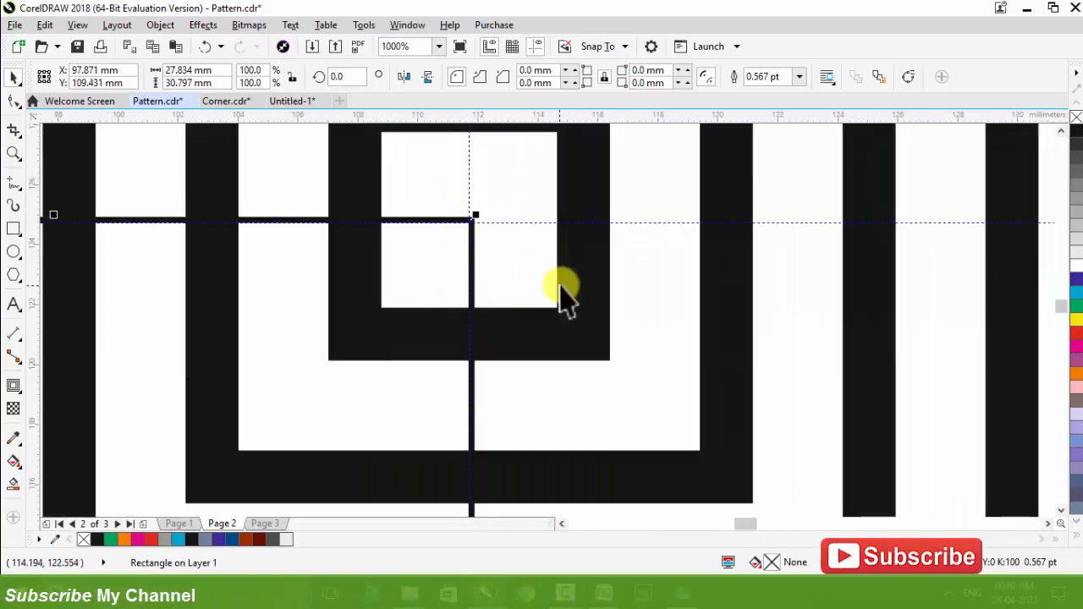
# Intersect the rectangle with the grouped 5 pt squares and move the resulting quarter piece aside.
pyautogui.keyDown('shift'); pyautogui.click(571, 276); pyautogui.keyUp('shift')
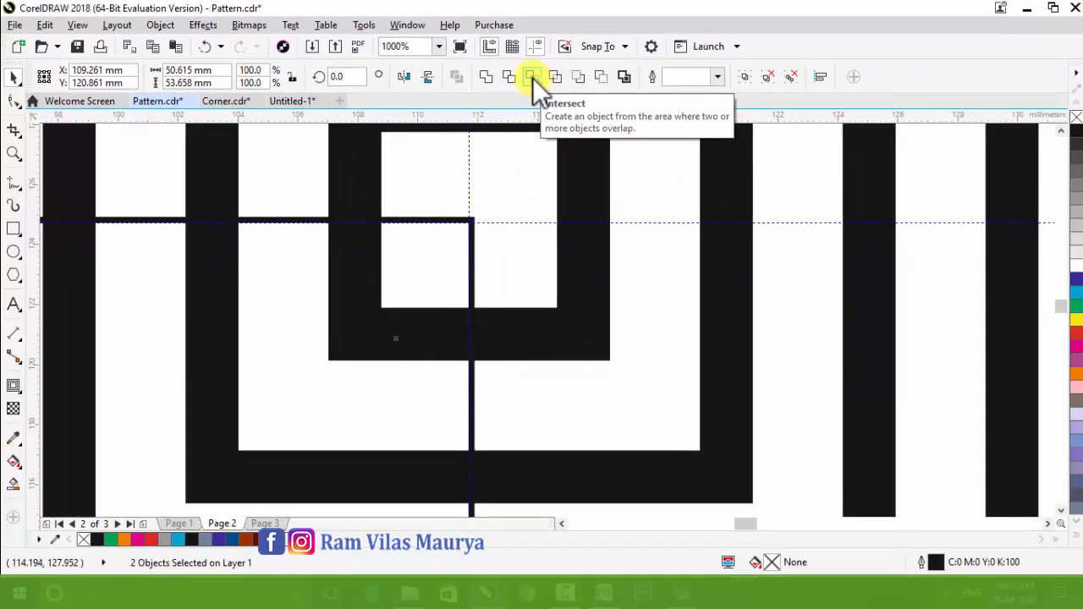
pyautogui.click(532, 77)
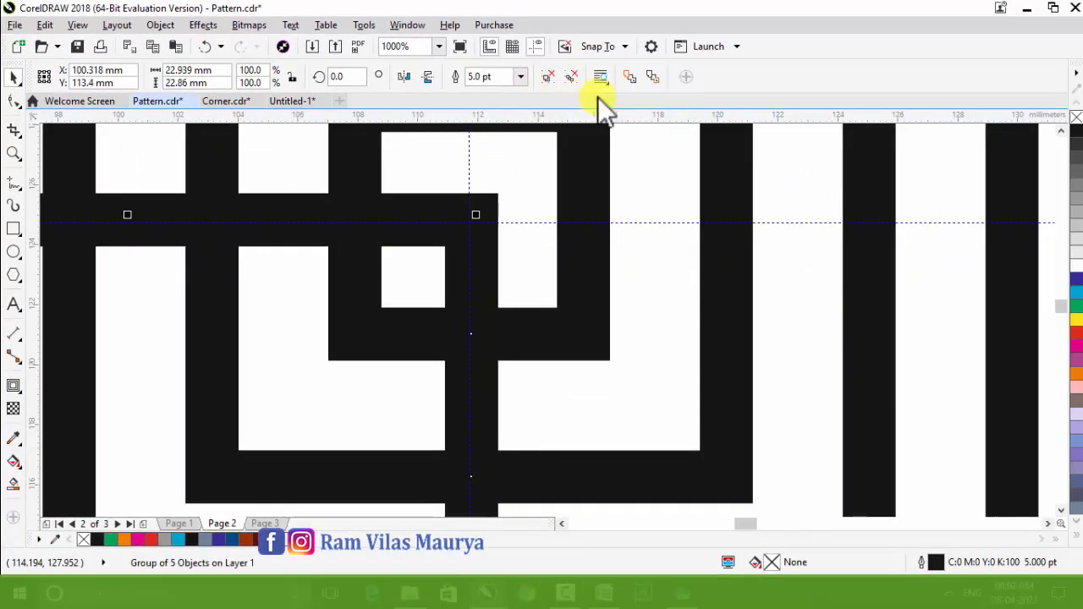
pyautogui.scroll(-3, 583, 258)
pyautogui.click(396, 253)
pyautogui.moveTo(487, 252); pyautogui.dragTo(330, 277)
pyautogui.scroll(1, 390, 314)
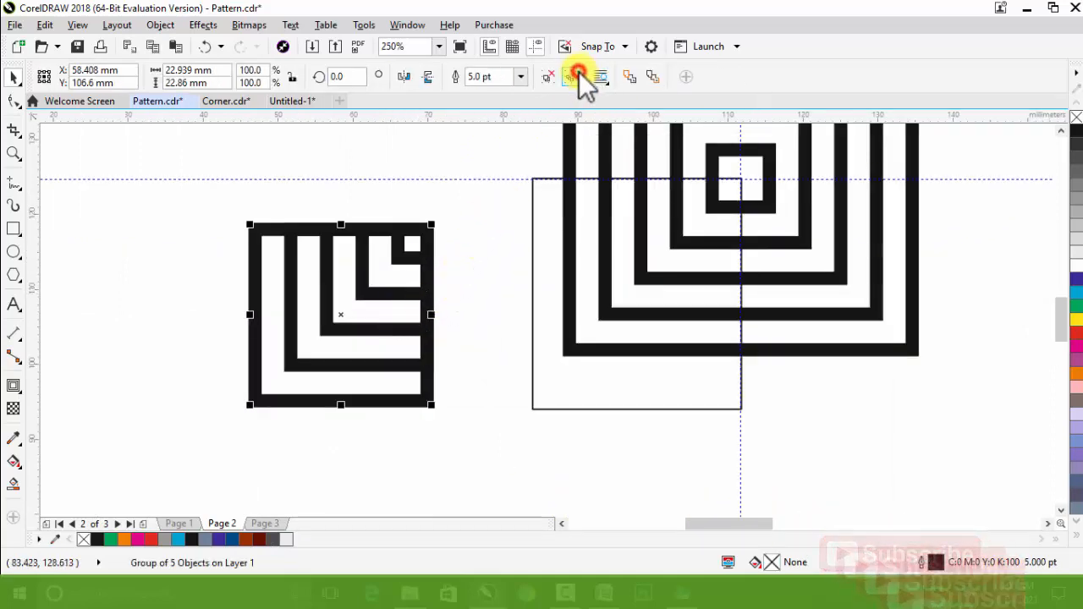
# Ungroup the quarter piece and try moving its individual outlined shapes away, undoing each move.
pyautogui.click(573, 76)
pyautogui.click(483, 237)
pyautogui.moveTo(426, 227); pyautogui.dragTo(486, 206)
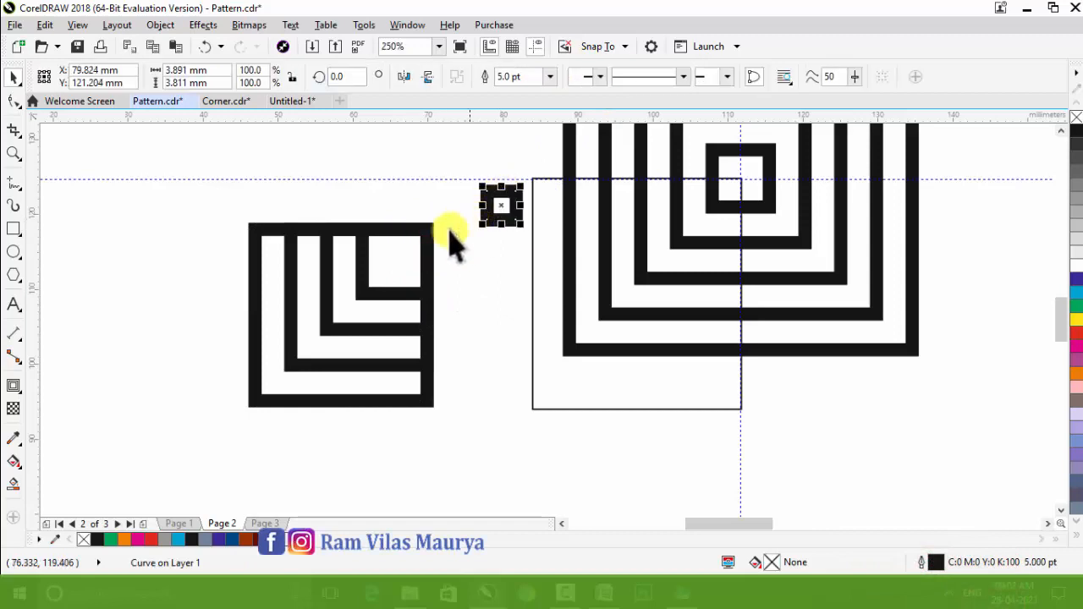
pyautogui.hotkey('ctrl', 'z')
pyautogui.moveTo(359, 233); pyautogui.dragTo(359, 193)
pyautogui.hotkey('ctrl', 'z')
pyautogui.click(331, 213)
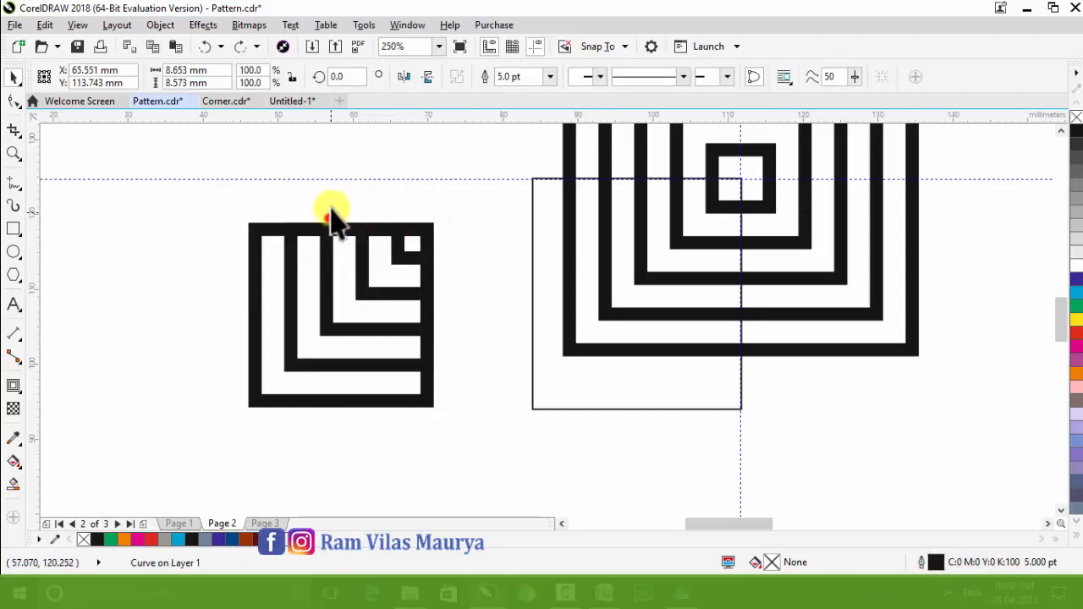
pyautogui.moveTo(306, 231); pyautogui.dragTo(310, 199)
pyautogui.hotkey('ctrl', 'z')
# Delete all shapes of the trial quarter piece.
pyautogui.scroll(-1, 227, 254)
pyautogui.moveTo(201, 179); pyautogui.dragTo(368, 386)
pyautogui.press('Delete')
# Convert the outlines of the ungrouped nested squares to objects and regroup them.
pyautogui.scroll(-1, 478, 281)
pyautogui.scroll(1, 538, 189)
pyautogui.moveTo(483, 244); pyautogui.dragTo(522, 233)
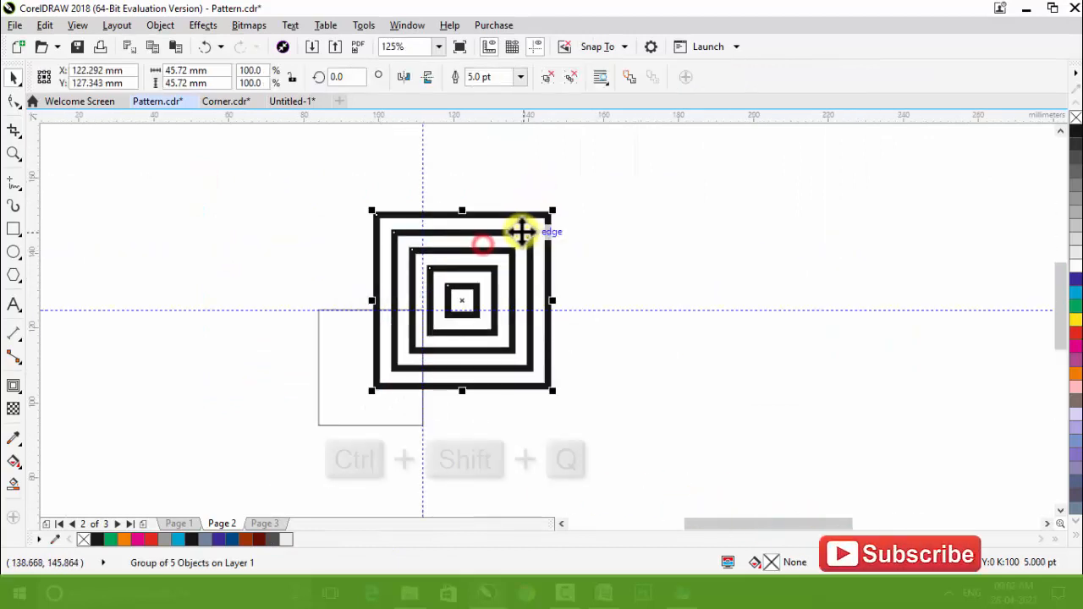
pyautogui.hotkey('ctrl', 'z')
pyautogui.click(570, 77)
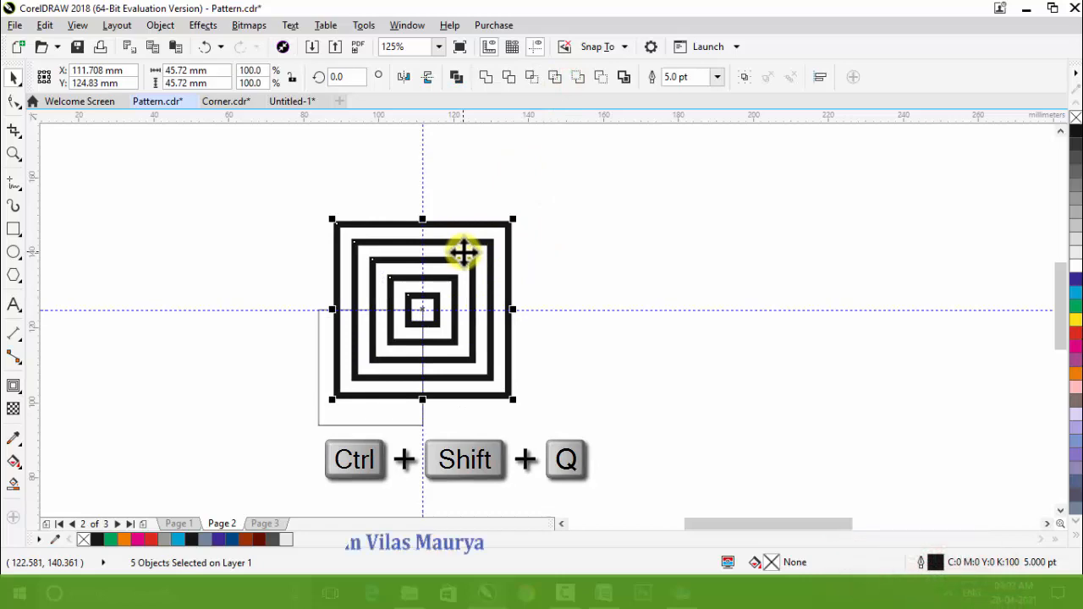
pyautogui.click(162, 25)
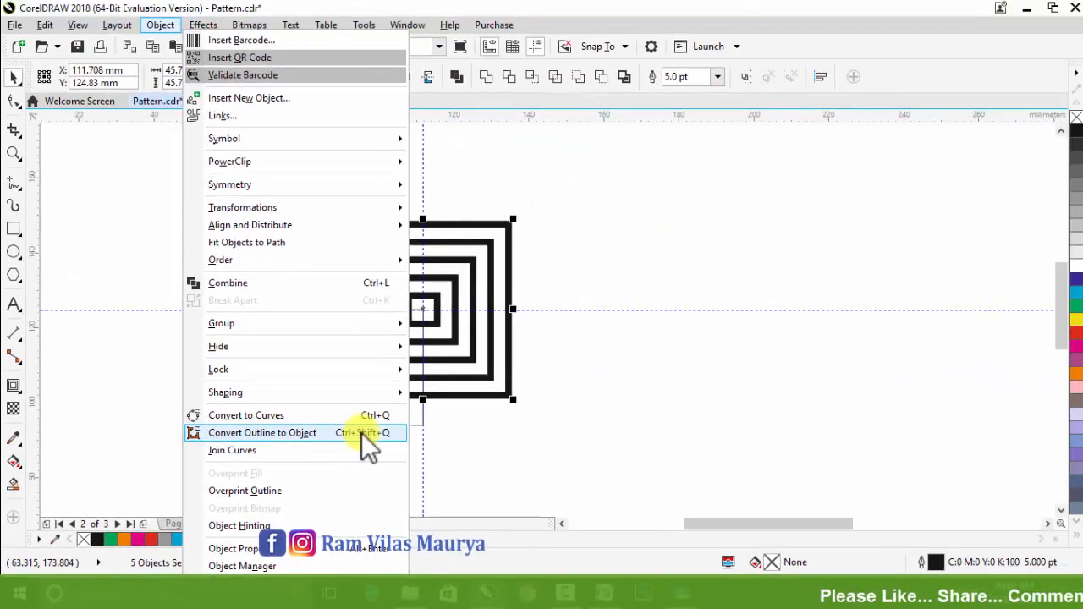
pyautogui.click(622, 305)
# Intersect the rectangle with the converted squares and move the resulting quarter piece aside, clear of the originals.
pyautogui.moveTo(327, 320)
pyautogui.mouseDown()
pyautogui.moveTo(312, 396)
pyautogui.moveTo(330, 319)
pyautogui.mouseUp()
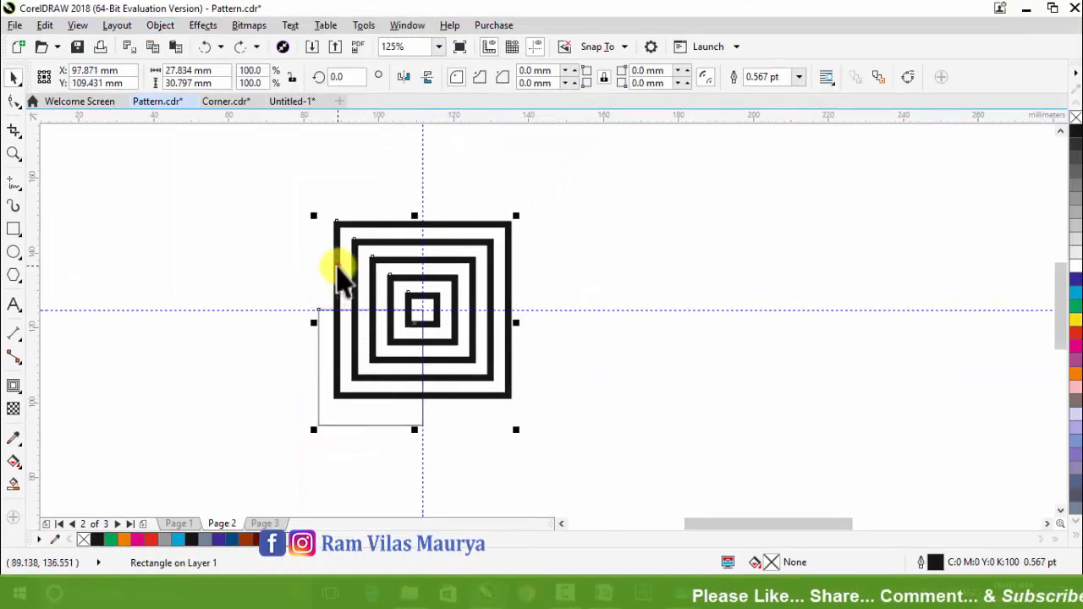
pyautogui.keyDown('shift'); pyautogui.click(341, 281); pyautogui.keyUp('shift')
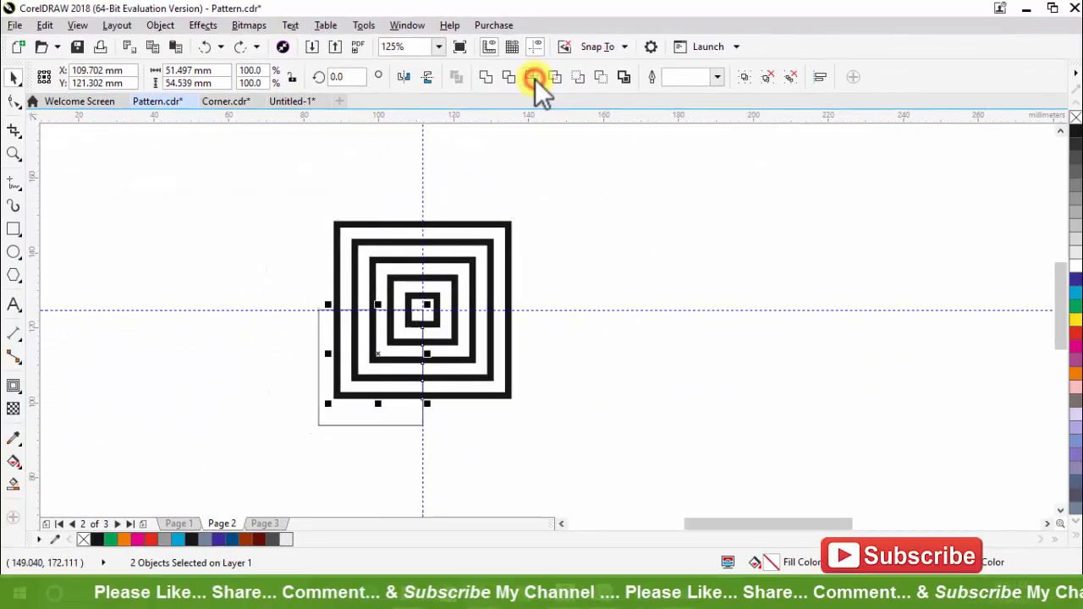
pyautogui.click(525, 128)
pyautogui.moveTo(341, 354); pyautogui.dragTo(181, 373)
# Delete the rectangle and the full nested squares, and move the quarter piece just above the horizontal guideline.
pyautogui.moveTo(274, 207); pyautogui.dragTo(623, 483)
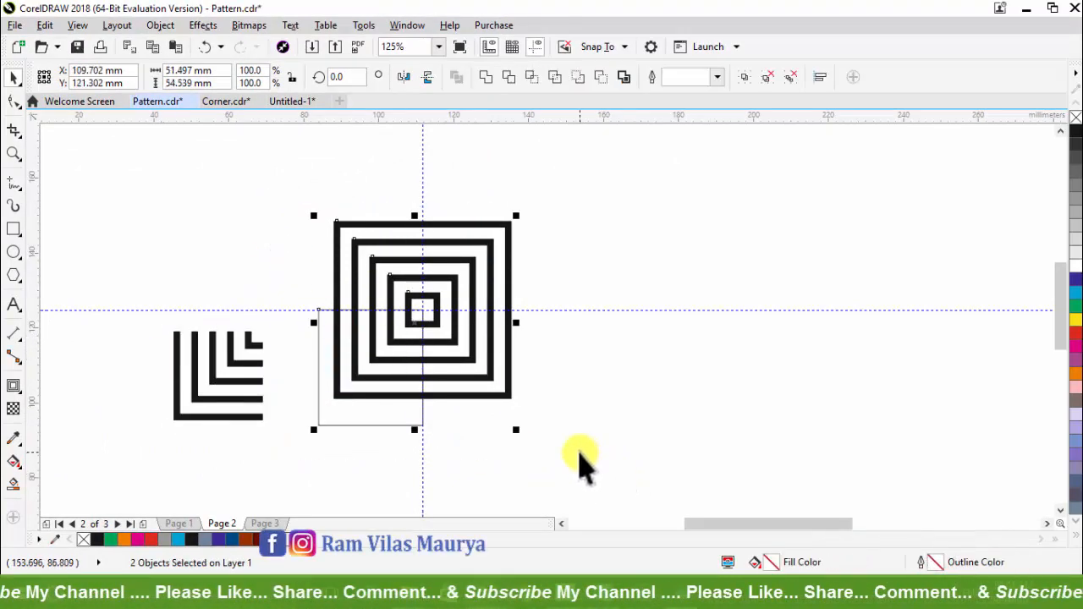
pyautogui.press('Delete')
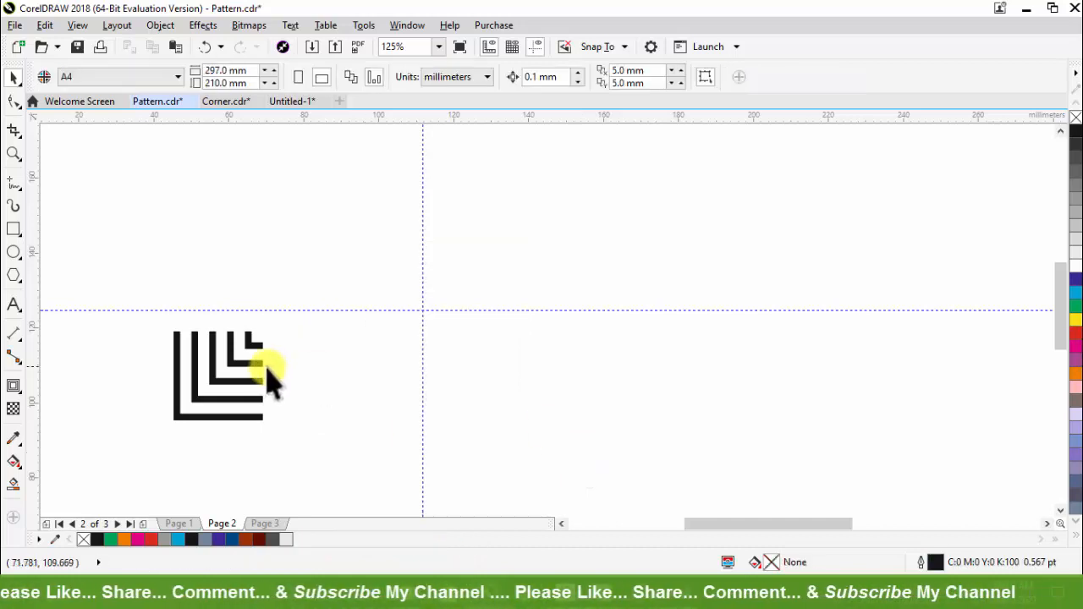
pyautogui.moveTo(258, 381); pyautogui.dragTo(591, 261)
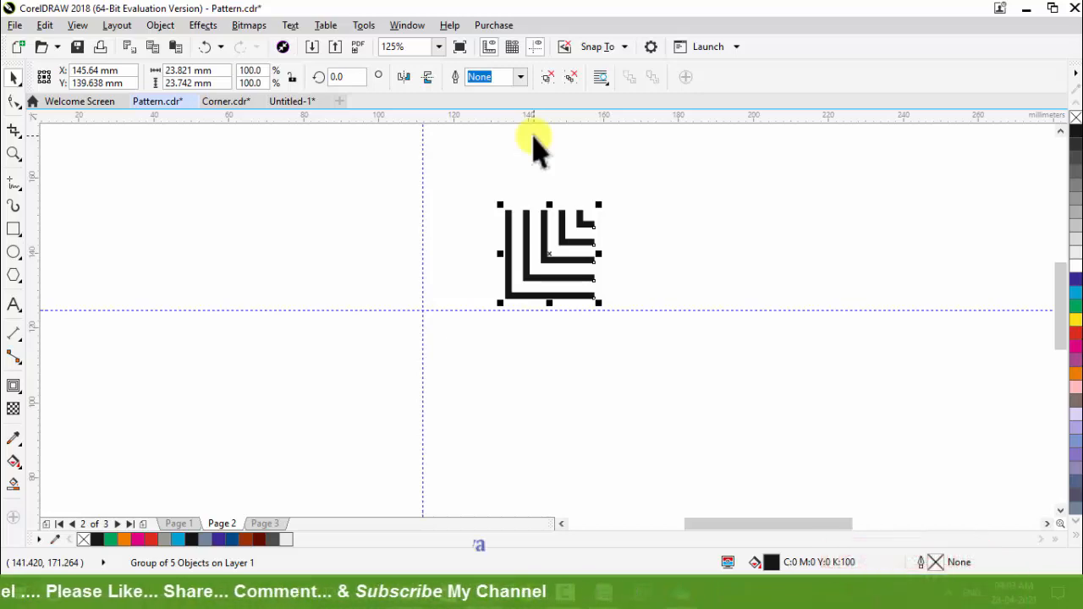
# Ungroup the quarter piece and weld its five L-shaped strips into a single curve.
pyautogui.click(571, 77)
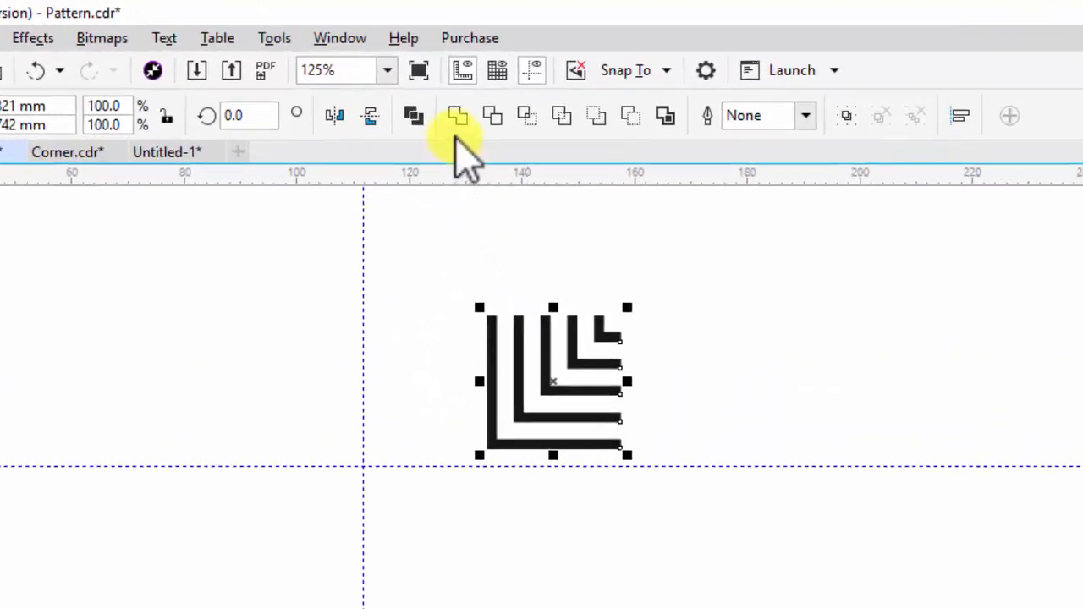
pyautogui.click(458, 116)
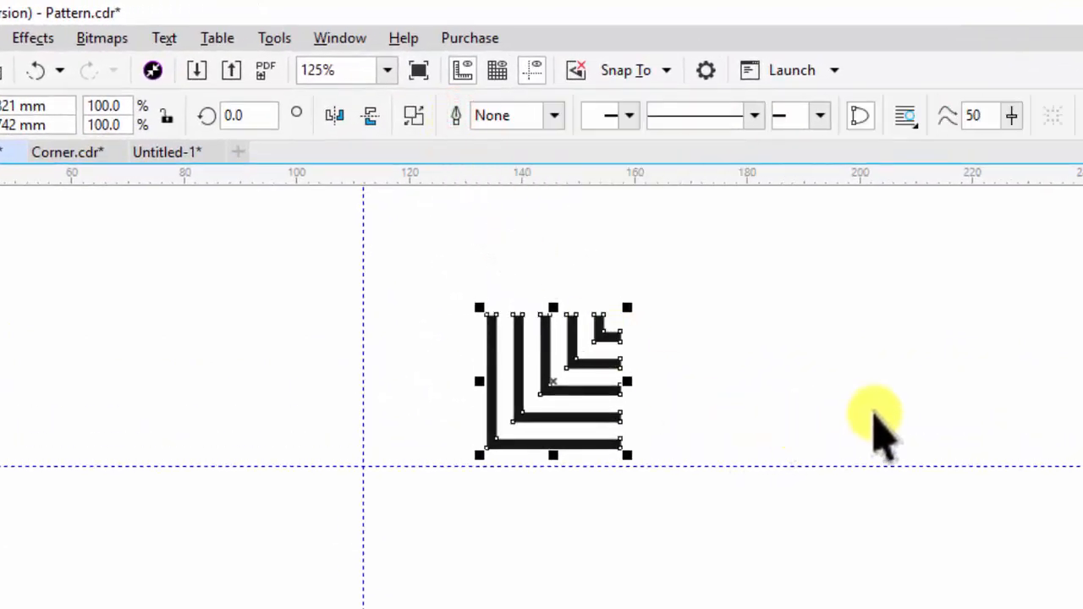
pyautogui.scroll(2, 875, 414)
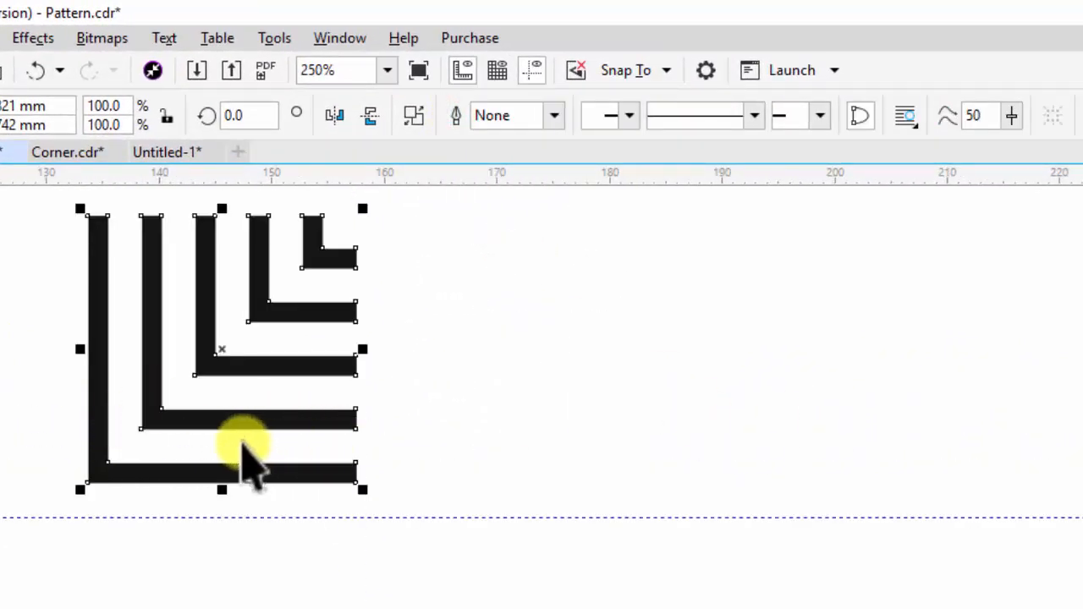
pyautogui.scroll(-2, 186, 432)
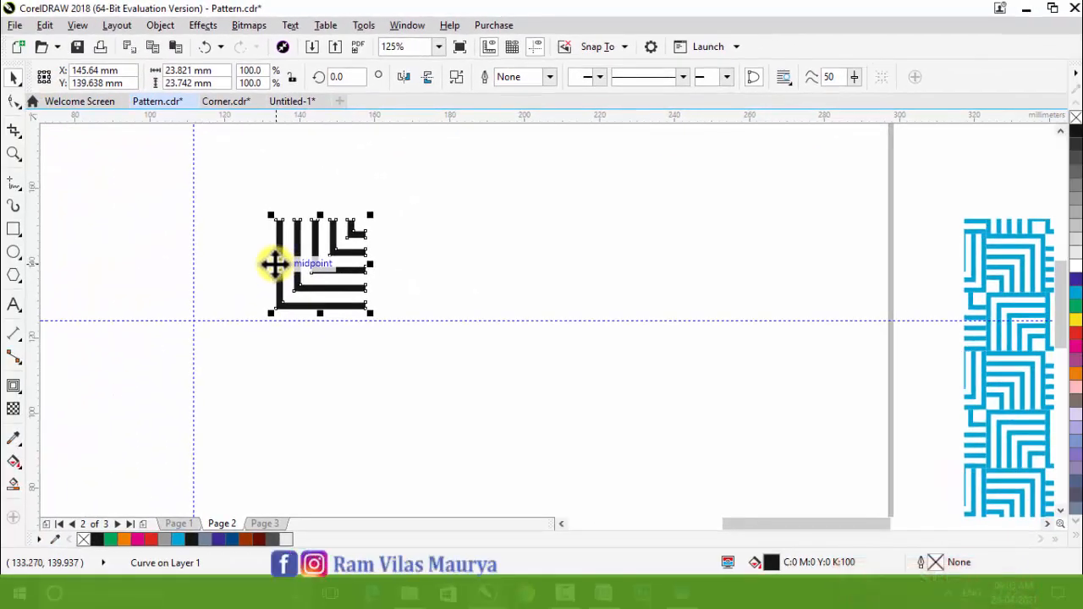
# Mirror a copy of the quarter piece onto its right side, and flip that copy vertically and horizontally.
pyautogui.moveTo(272, 264); pyautogui.dragTo(408, 286)
pyautogui.click(467, 283)
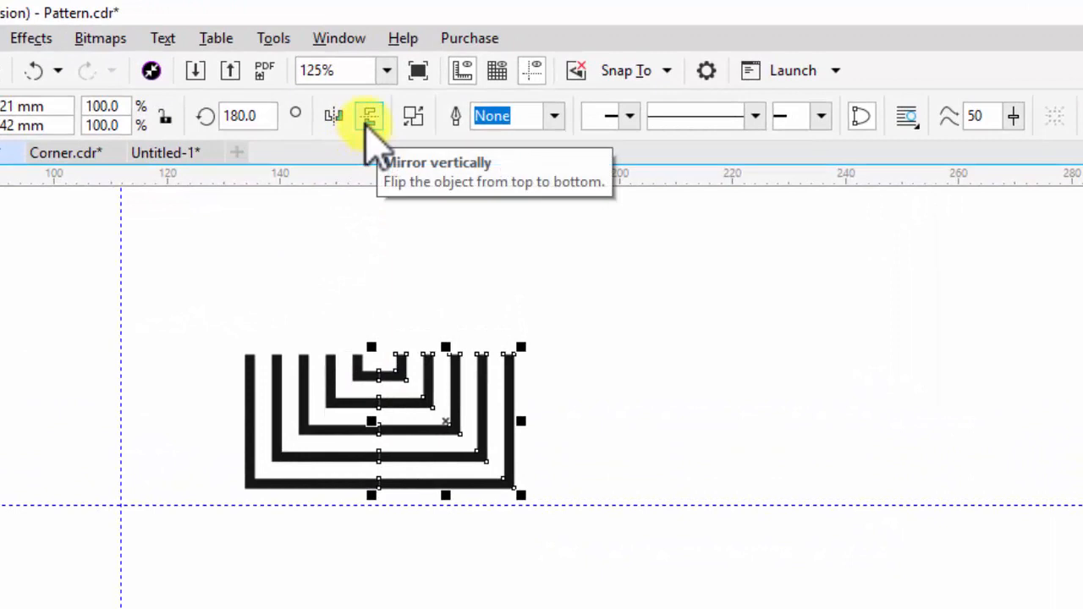
pyautogui.click(369, 120)
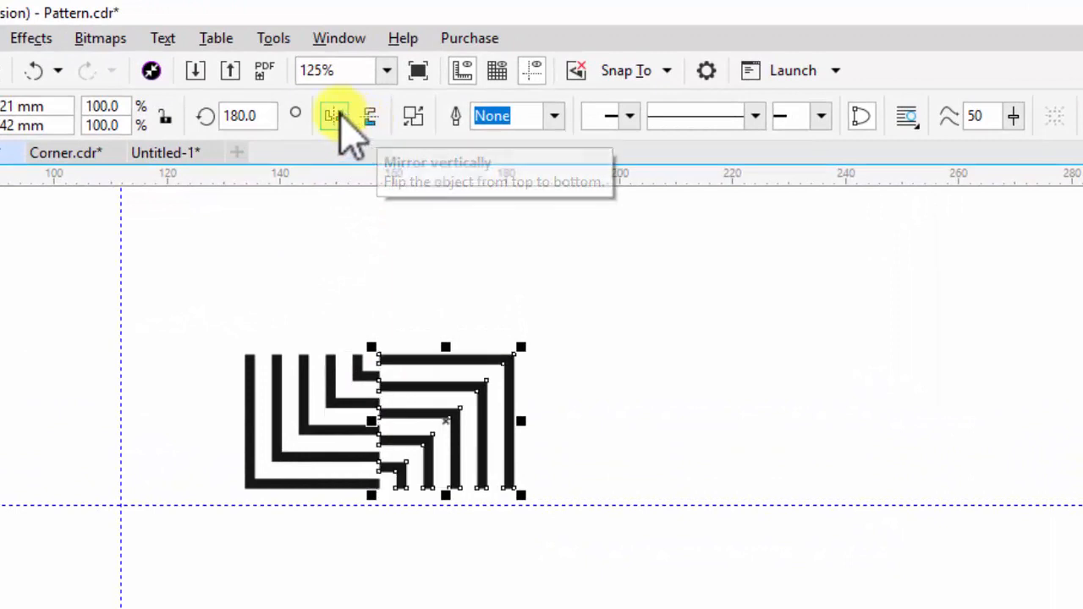
pyautogui.click(337, 119)
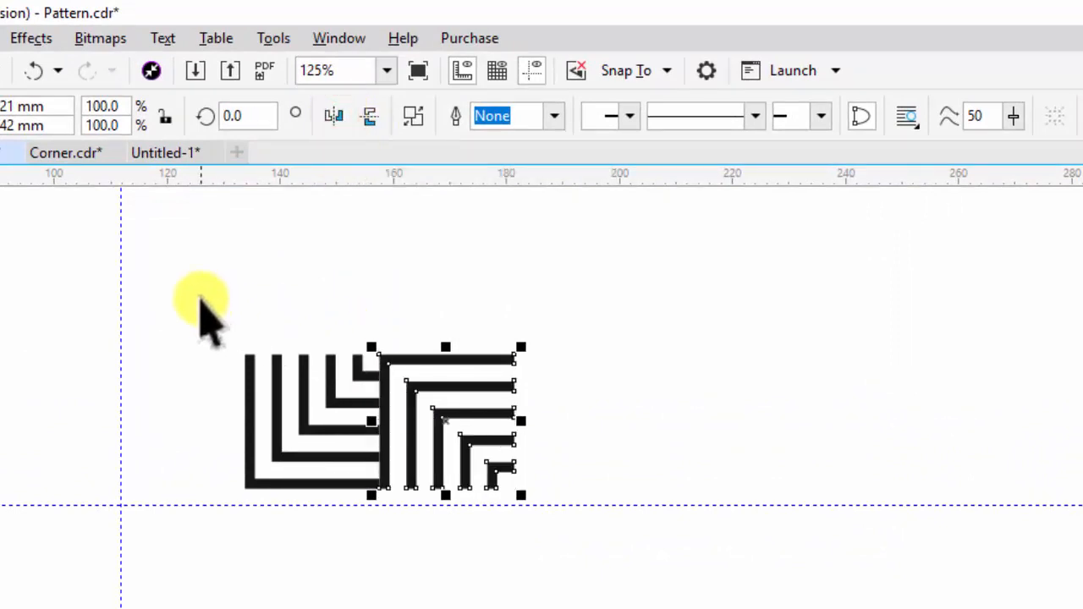
# Mirror a copy of both pieces directly above them and flip the copied pair horizontally.
pyautogui.moveTo(169, 270); pyautogui.dragTo(609, 529)
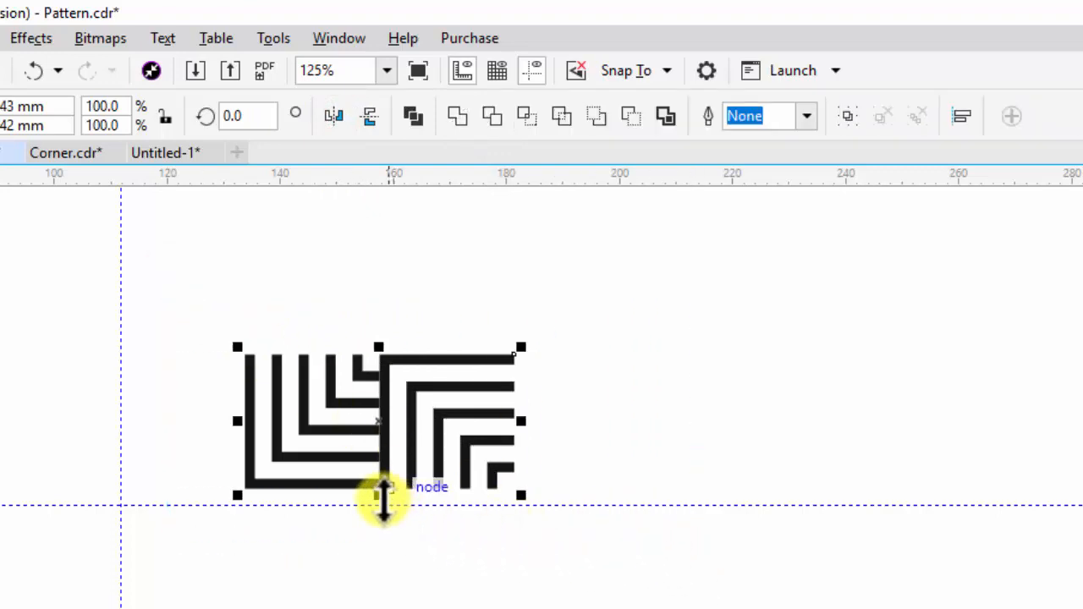
pyautogui.moveTo(382, 498); pyautogui.dragTo(399, 338)
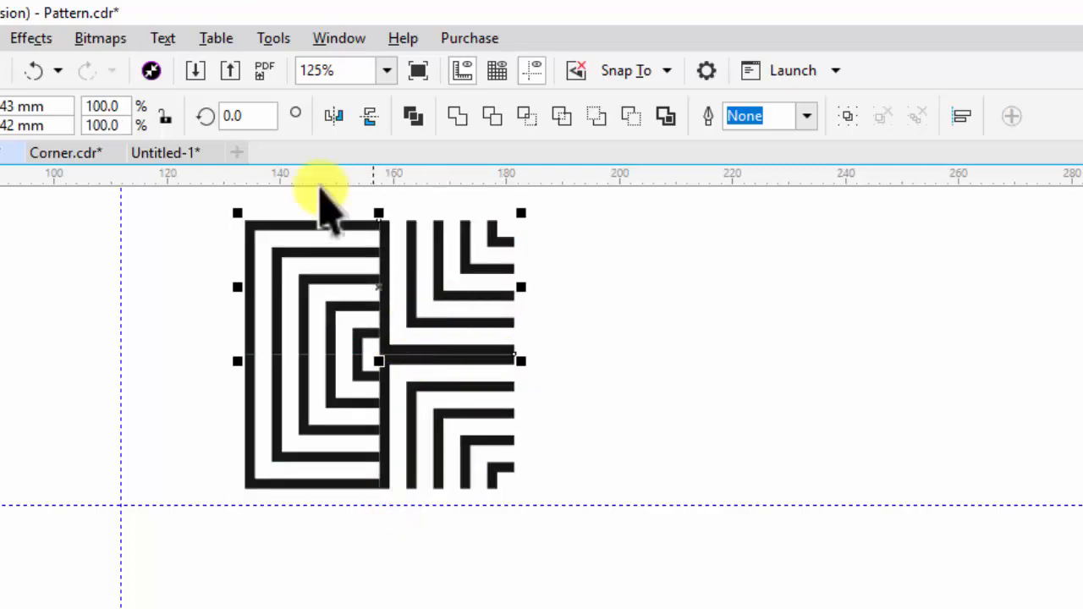
pyautogui.click(334, 116)
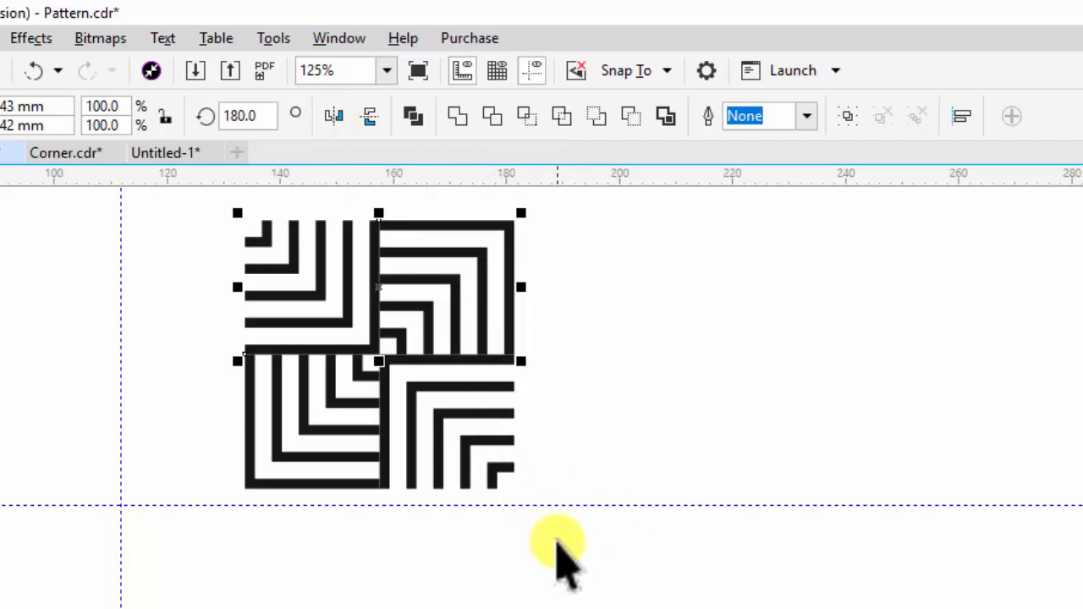
# Group the four quarter pieces and move the group to the page's upper-left corner.
pyautogui.moveTo(623, 590); pyautogui.dragTo(170, 191)
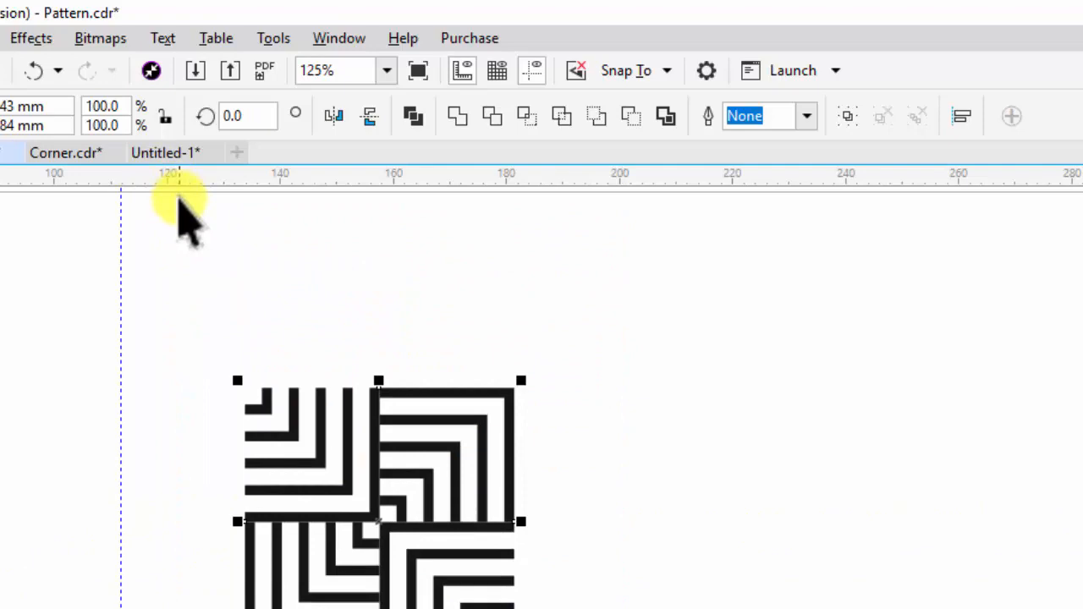
pyautogui.hotkey('ctrl', 'g')
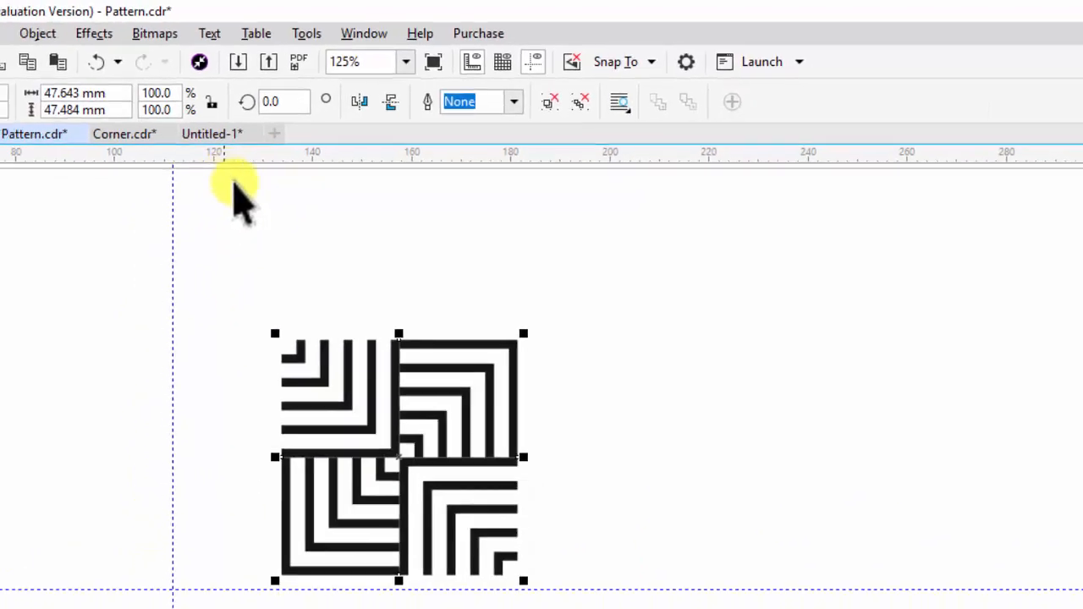
pyautogui.scroll(-1, 429, 373)
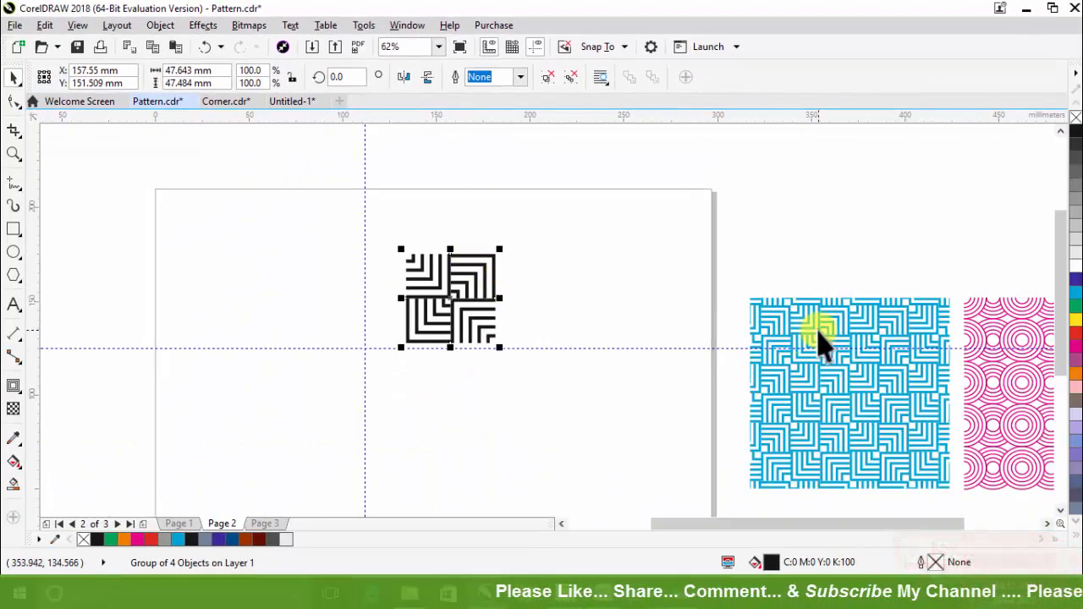
pyautogui.moveTo(459, 313); pyautogui.dragTo(228, 273)
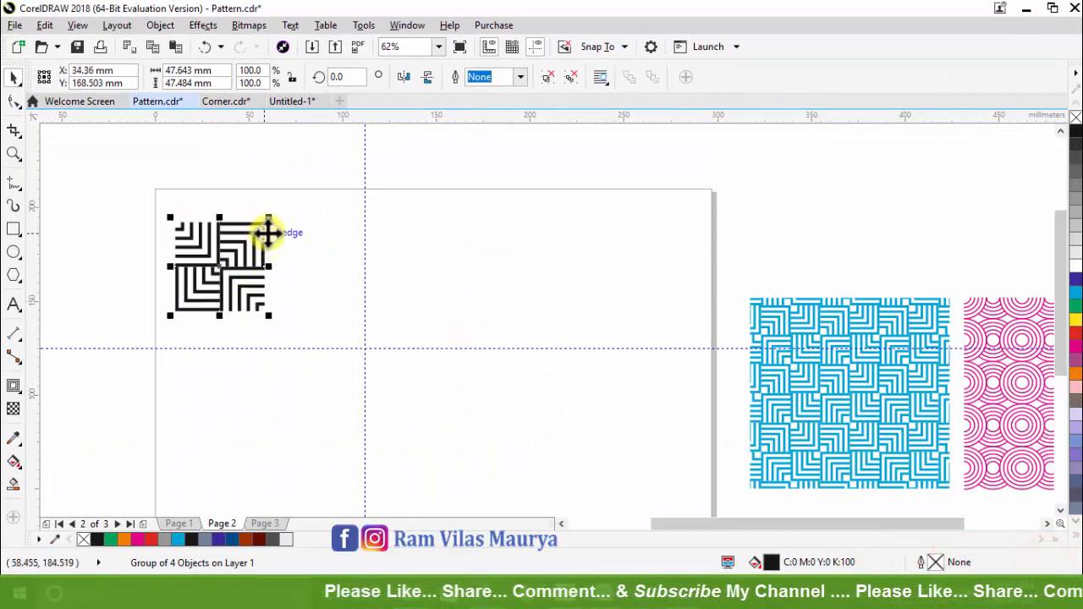
# Shrink the tile group to about 22 mm wide and place a copy on its right with the adjoining edge strips overlapping.
pyautogui.moveTo(270, 218); pyautogui.dragTo(221, 266)
pyautogui.scroll(2, 211, 279)
pyautogui.scroll(1, 180, 265)
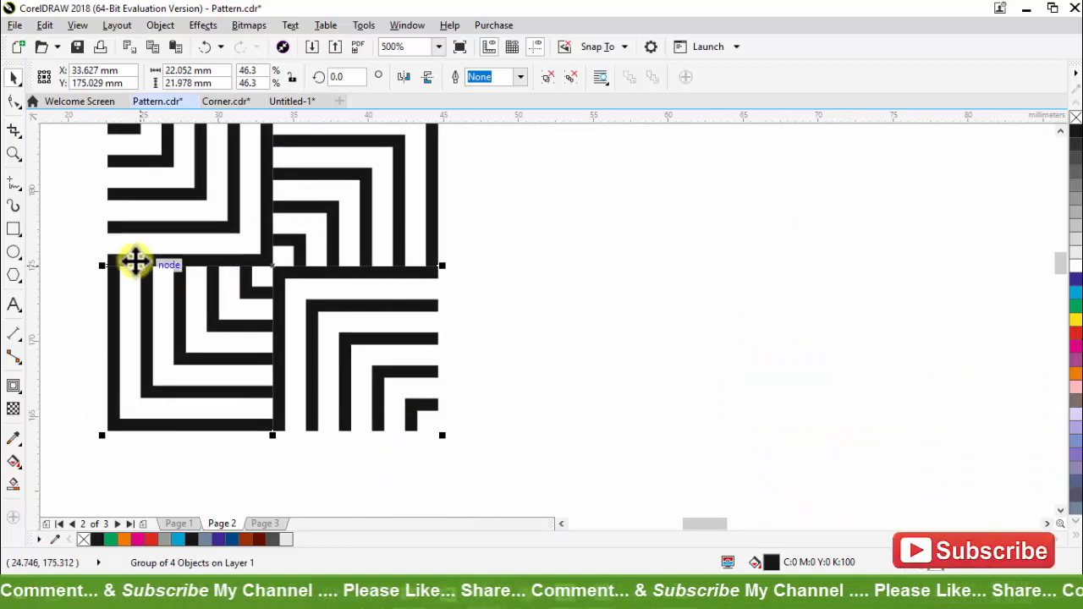
pyautogui.moveTo(112, 258); pyautogui.dragTo(433, 322)
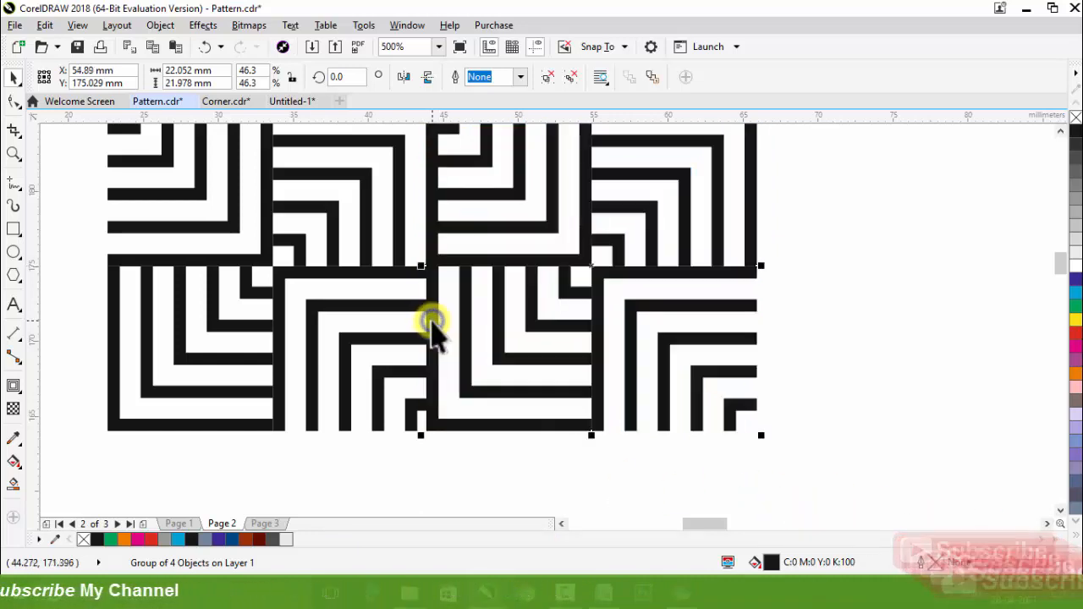
# Repeat the tile duplication to the right to complete a row of ten tiles.
pyautogui.scroll(-2, 265, 311)
pyautogui.scroll(-3, 265, 311)
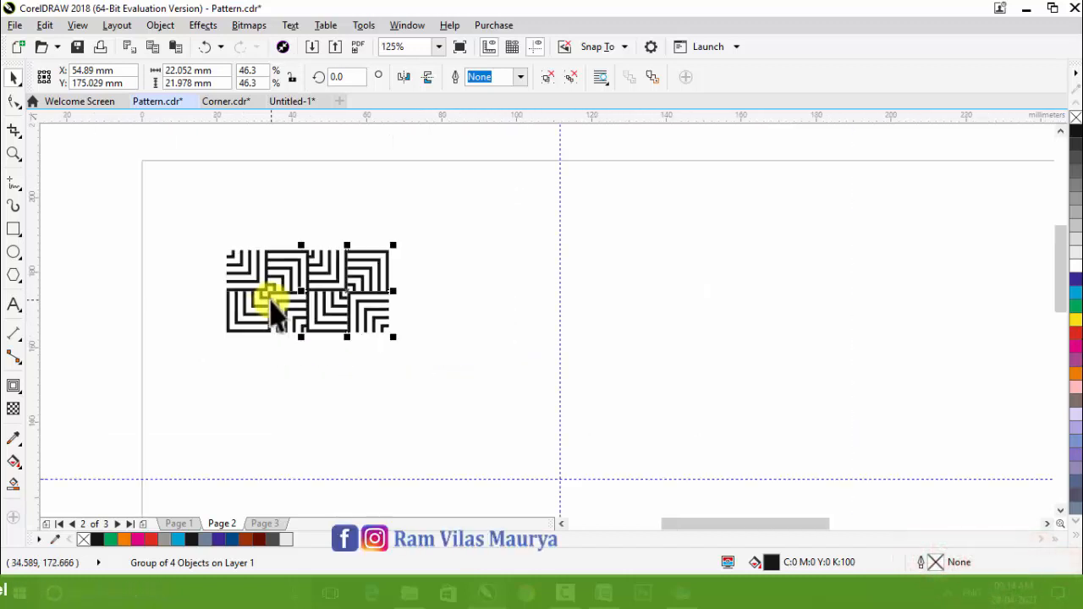
pyautogui.hotkey('ctrl', 'r')
pyautogui.hotkey('ctrl', 'r')
pyautogui.hotkey('ctrl', 'r')
pyautogui.hotkey('ctrl', 'r')
pyautogui.hotkey('ctrl', 'r')
pyautogui.hotkey('ctrl', 'r')
pyautogui.hotkey('ctrl', 'r')
pyautogui.hotkey('ctrl', 'r')
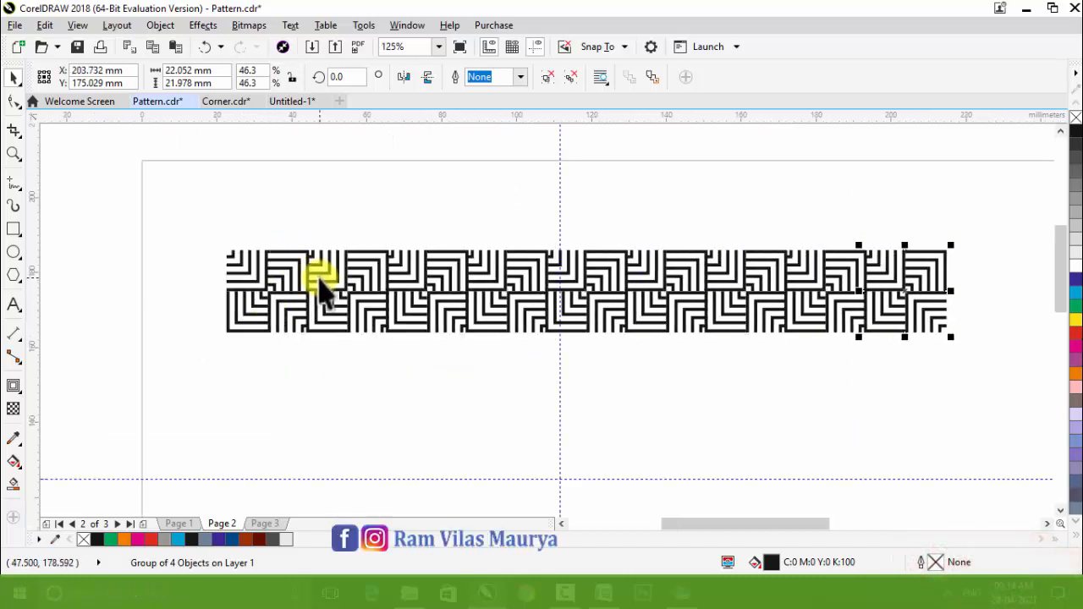
# Copy the whole row directly below with overlapping edge strips, and repeat the duplication to make eight rows.
pyautogui.scroll(-2, 234, 266)
pyautogui.moveTo(181, 226); pyautogui.dragTo(692, 405)
pyautogui.scroll(5, 428, 311)
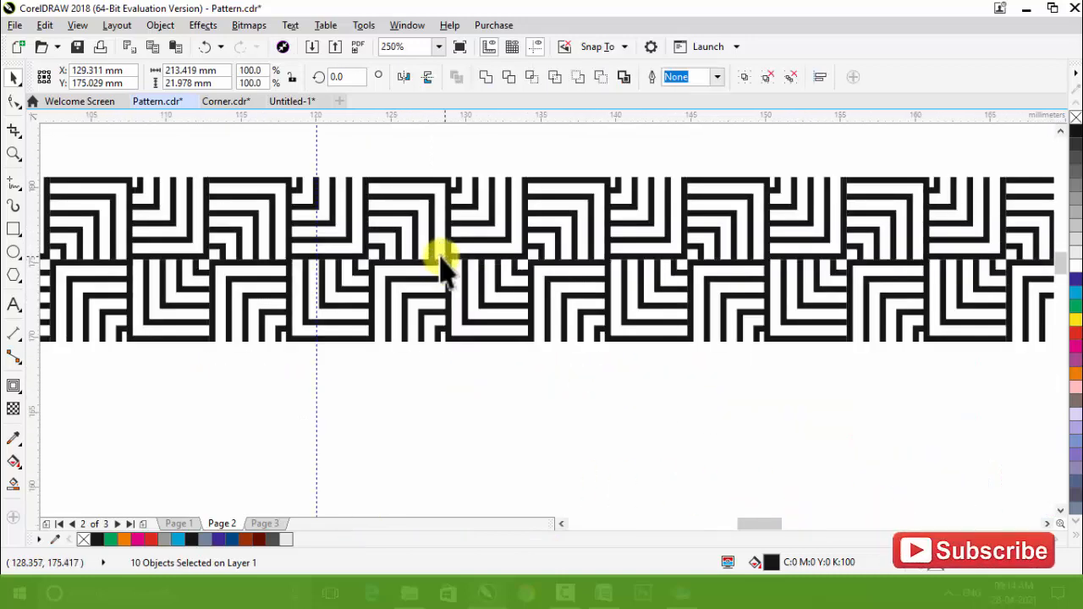
pyautogui.scroll(-2, 440, 262)
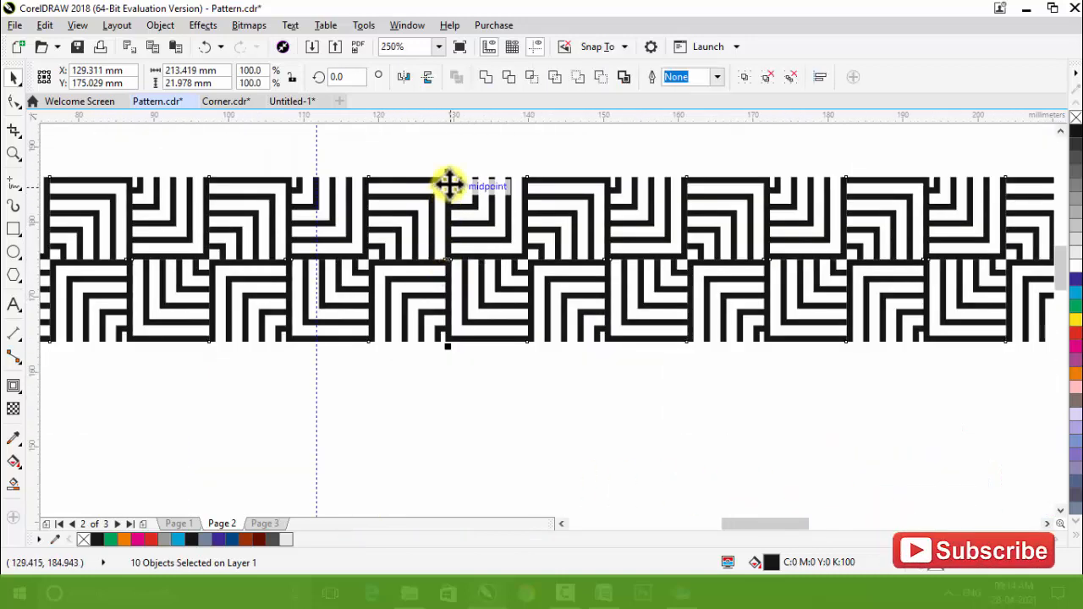
pyautogui.moveTo(450, 185); pyautogui.dragTo(451, 341)
pyautogui.rightClick(451, 341)
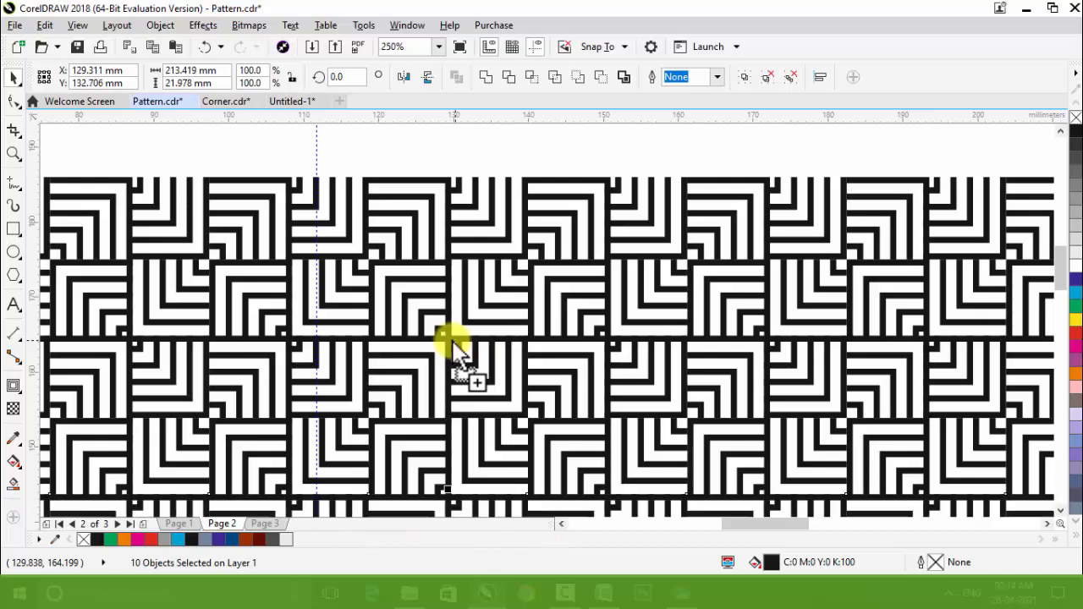
pyautogui.scroll(-4, 355, 258)
pyautogui.hotkey('ctrl', 'r')
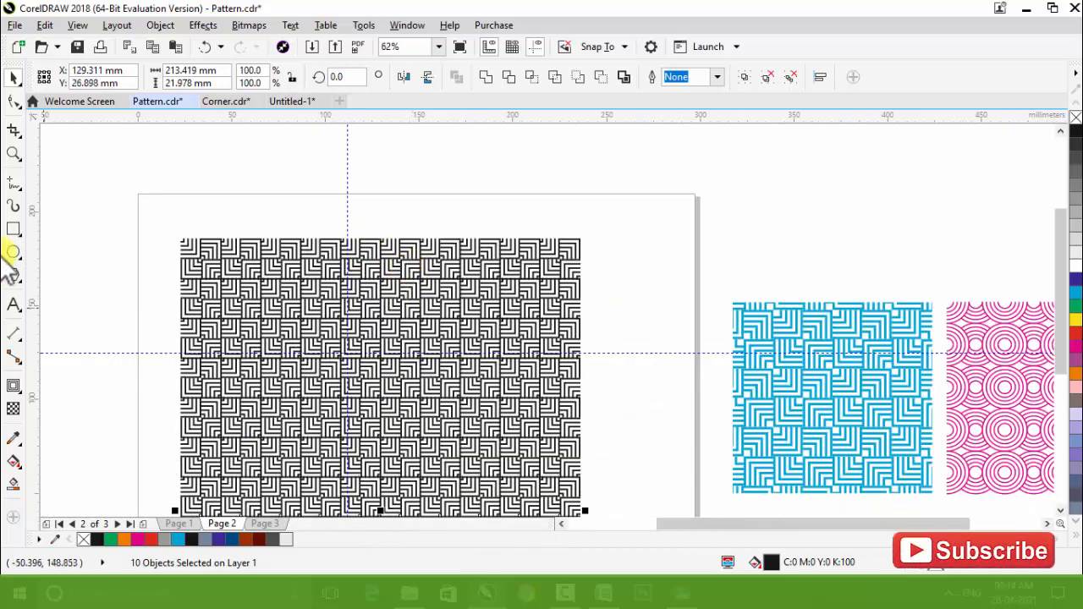
# Examine the repeated black pattern up close and compare it with the blue reference pattern.
pyautogui.click(14, 156)
pyautogui.moveTo(184, 288); pyautogui.dragTo(607, 491)
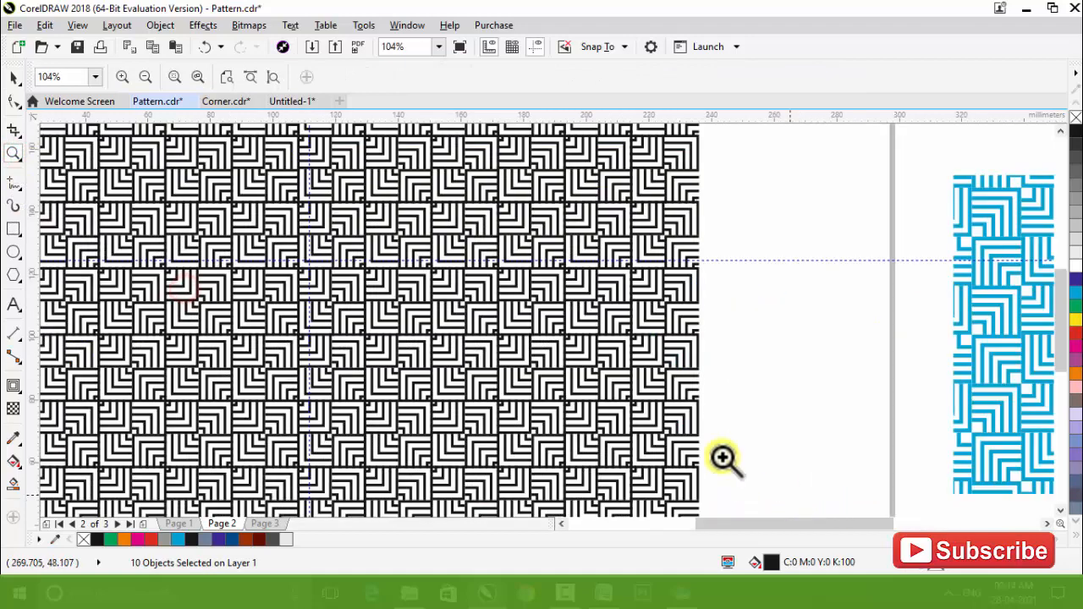
pyautogui.moveTo(165, 223); pyautogui.dragTo(761, 463)
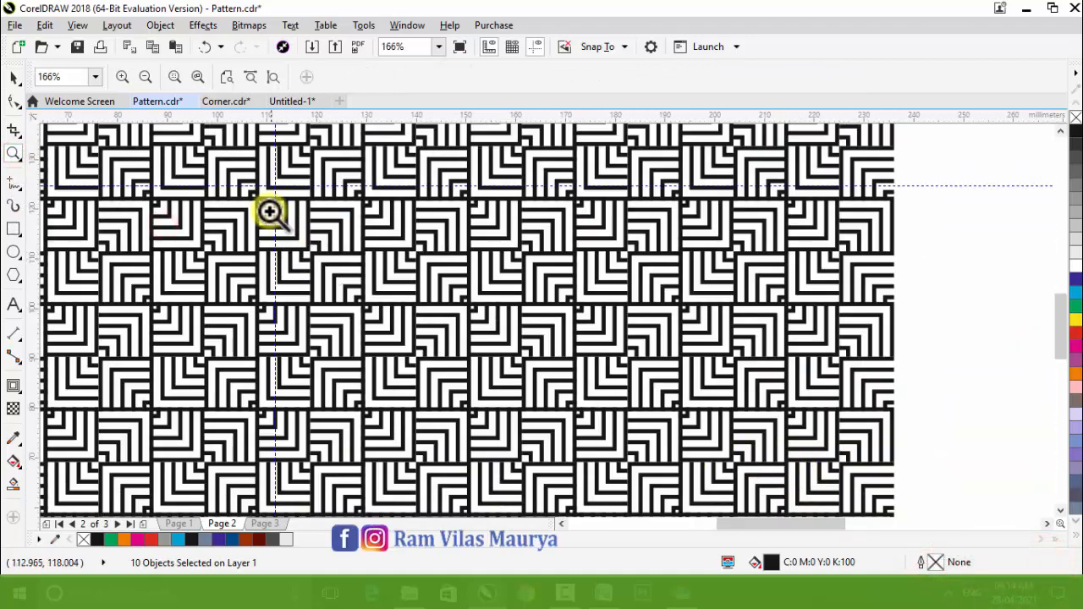
pyautogui.moveTo(244, 200); pyautogui.dragTo(840, 432)
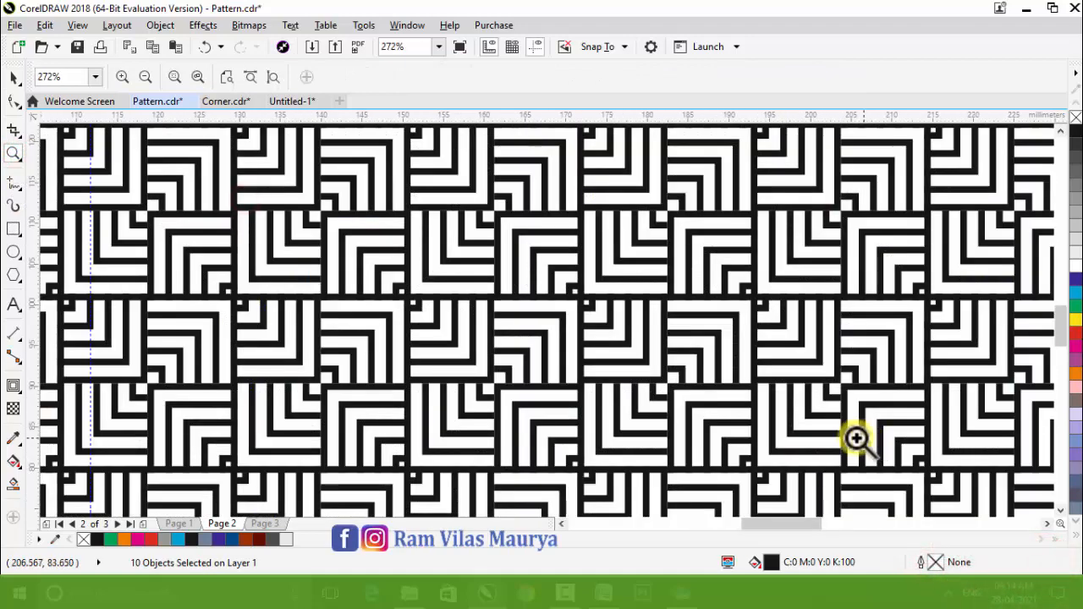
pyautogui.rightClick(287, 259)
pyautogui.rightClick(282, 262)
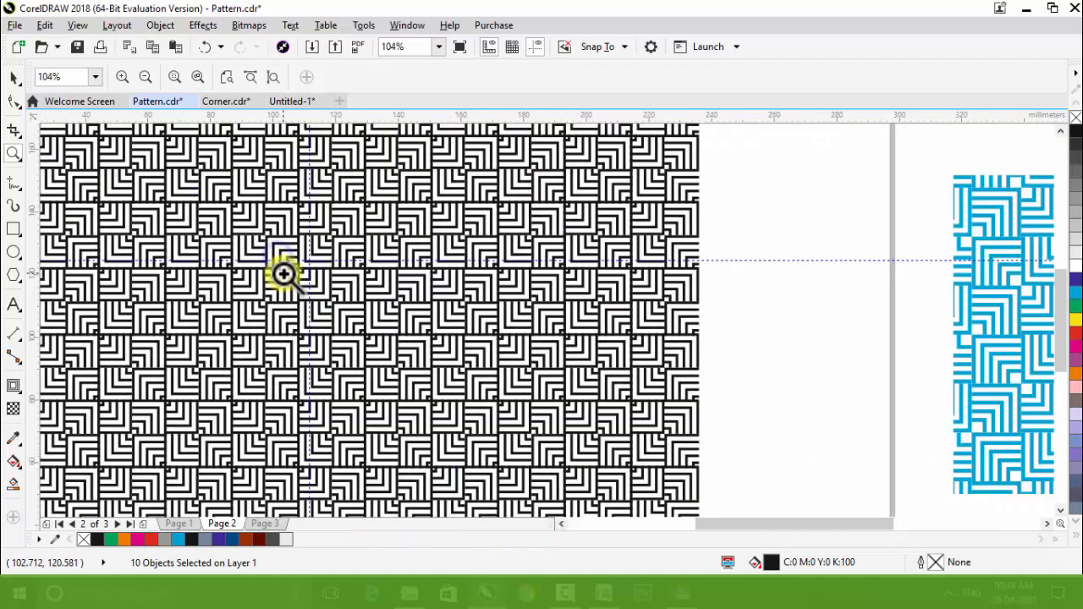
pyautogui.rightClick(284, 271)
pyautogui.click(981, 414)
pyautogui.rightClick(474, 245)
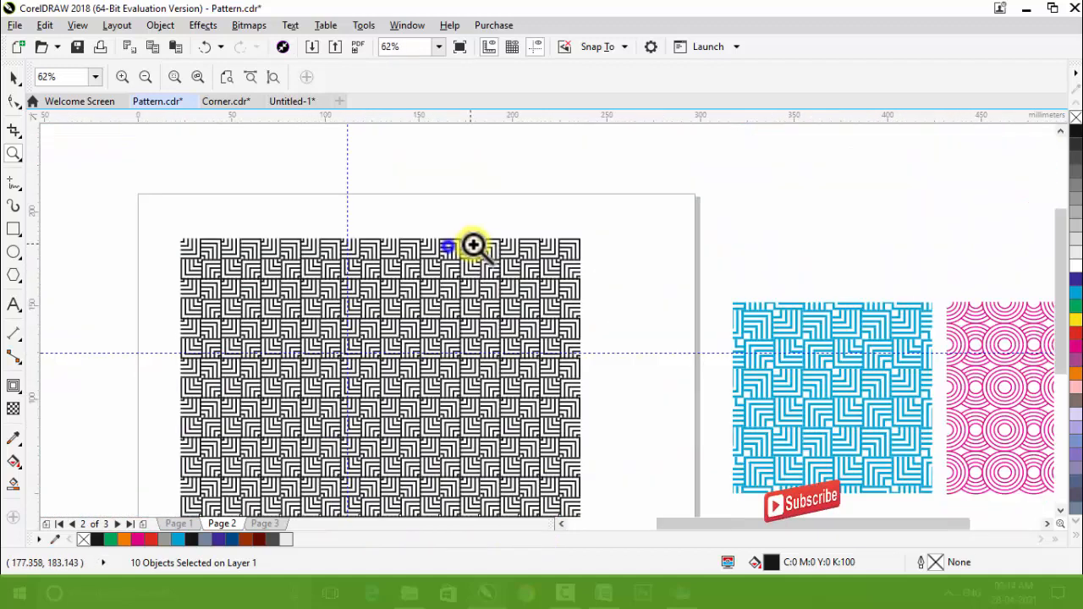
pyautogui.rightClick(487, 267)
# Group all 80 tiles and move the finished pattern off the page, above the reference patterns.
pyautogui.press('space')
pyautogui.moveTo(297, 225); pyautogui.dragTo(638, 475)
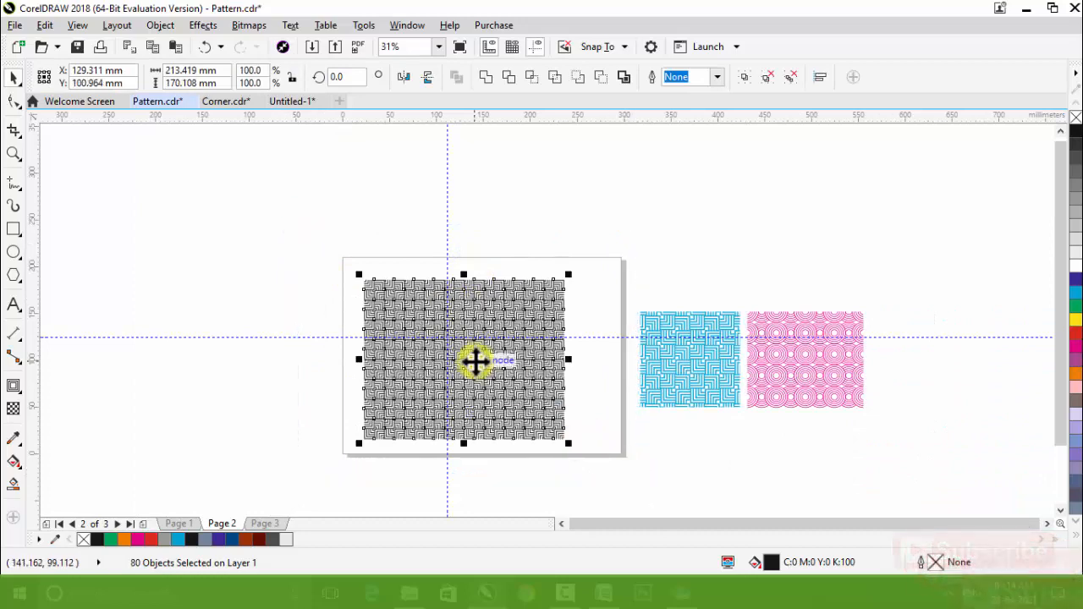
pyautogui.hotkey('ctrl', 'g')
pyautogui.moveTo(396, 391); pyautogui.dragTo(679, 249)
# Draw a circle about 49 mm in diameter near the middle of the page and set its outline width to 5 pt.
pyautogui.scroll(2, 505, 351)
pyautogui.scroll(2, 557, 361)
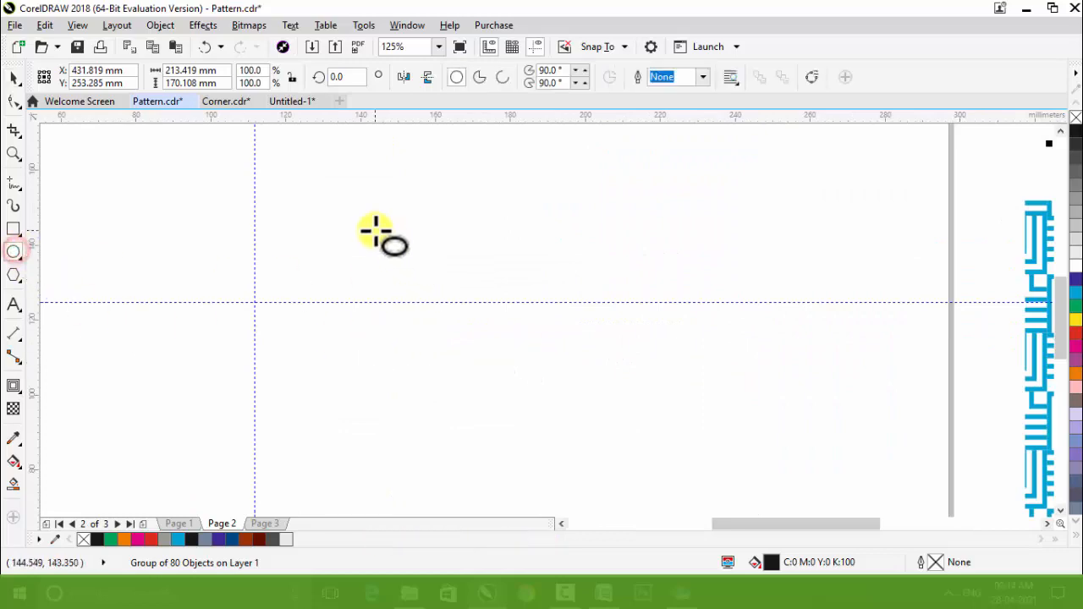
pyautogui.moveTo(376, 249); pyautogui.dragTo(366, 296)
pyautogui.scroll(-2, 363, 312)
pyautogui.press('space')
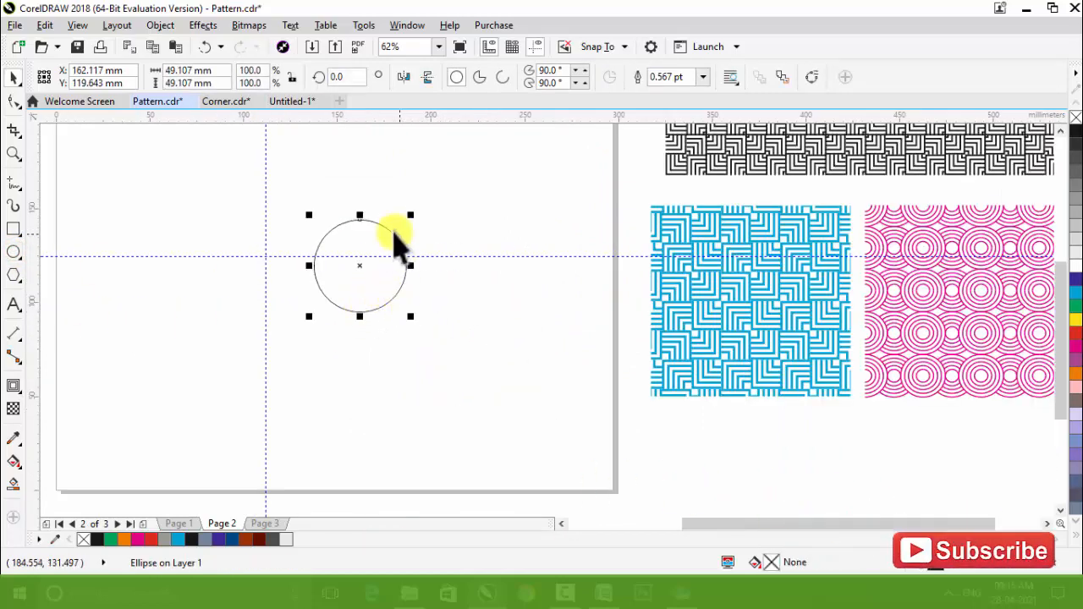
pyautogui.scroll(2, 386, 245)
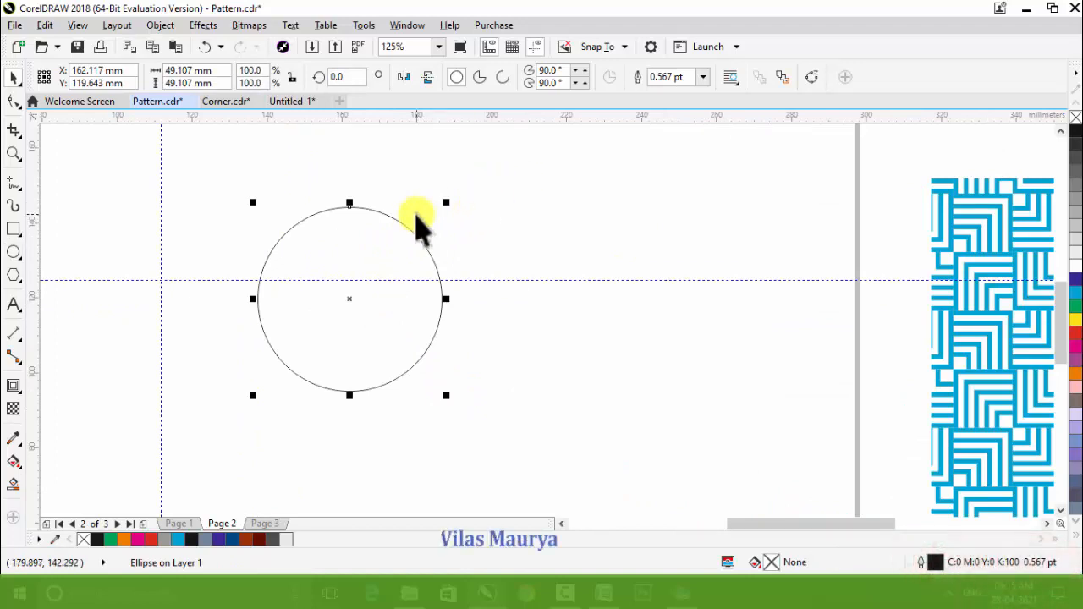
pyautogui.press('F12')
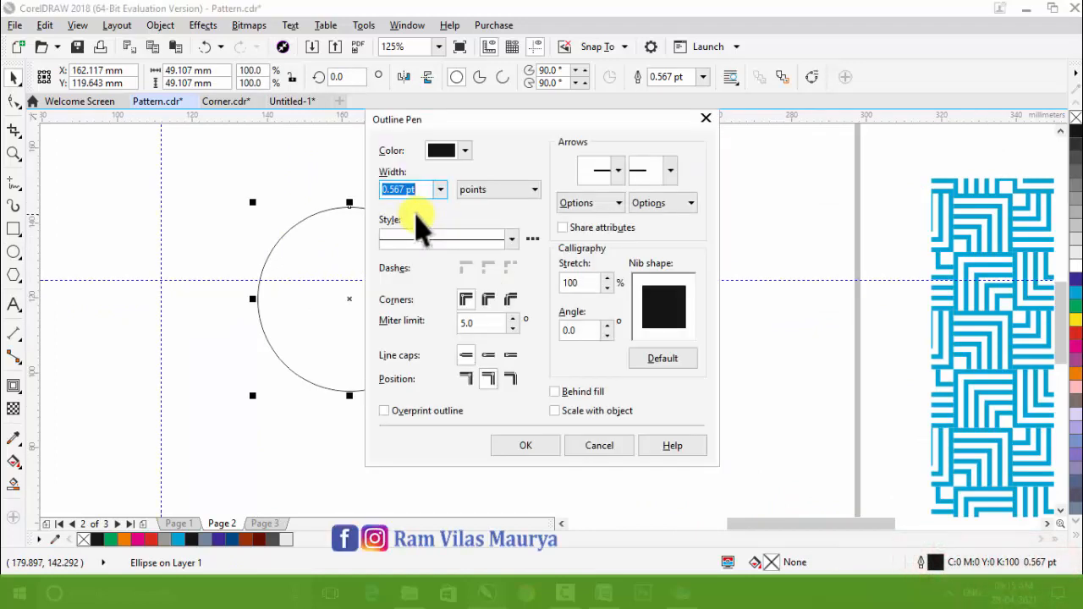
pyautogui.write('5')
pyautogui.press('Return')
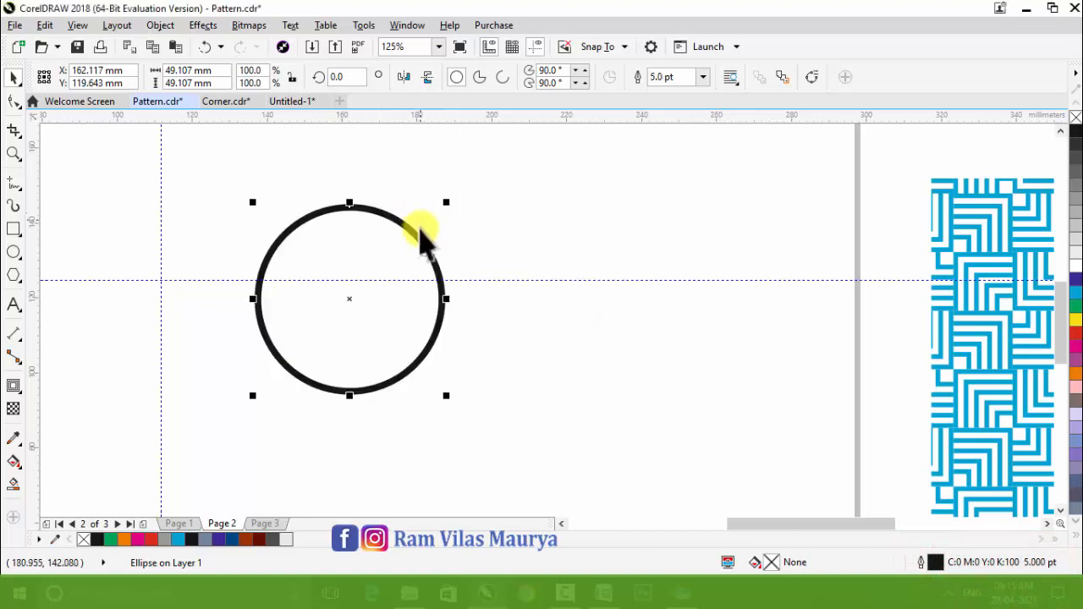
# Add four evenly spaced, progressively smaller concentric copies inside the circle, and group the five circles.
pyautogui.scroll(2, 338, 221)
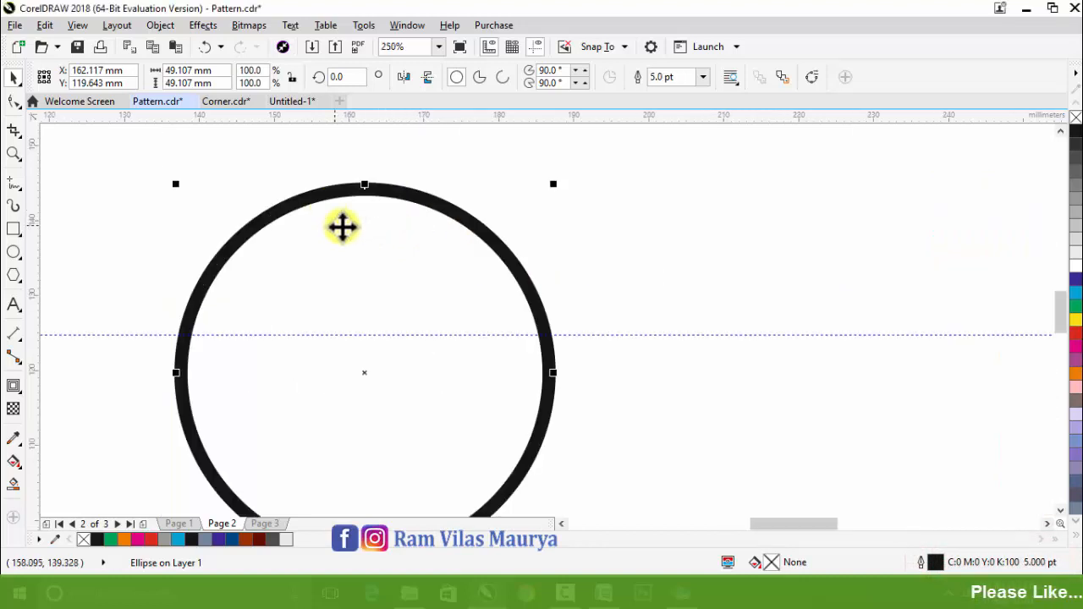
pyautogui.moveTo(556, 184); pyautogui.dragTo(548, 232)
pyautogui.hotkey('ctrl', 'r')
pyautogui.hotkey('ctrl', 'r')
pyautogui.hotkey('ctrl', 'r')
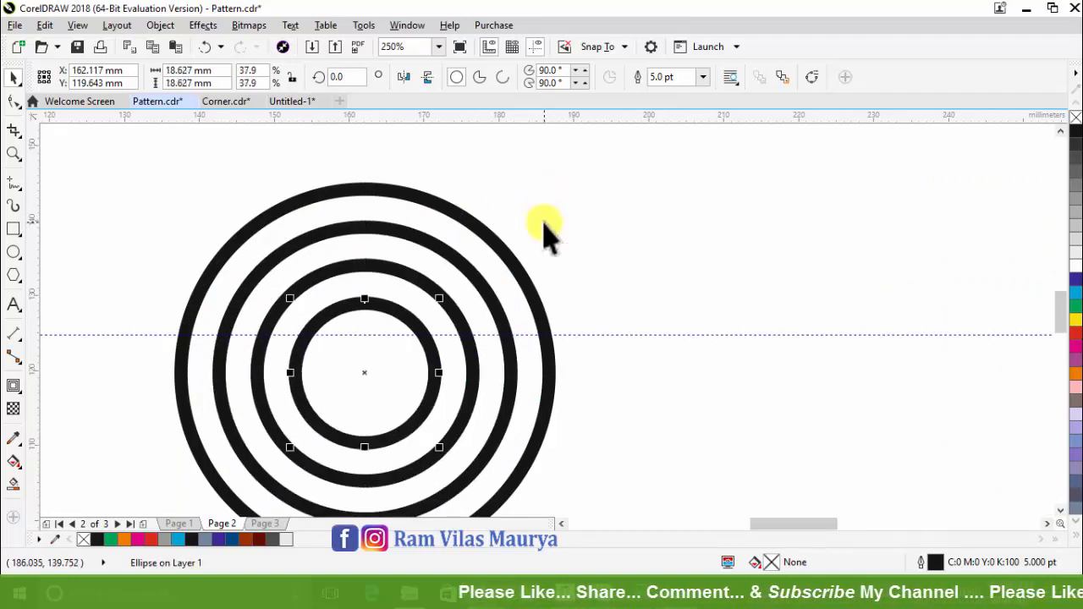
pyautogui.scroll(-2, 423, 246)
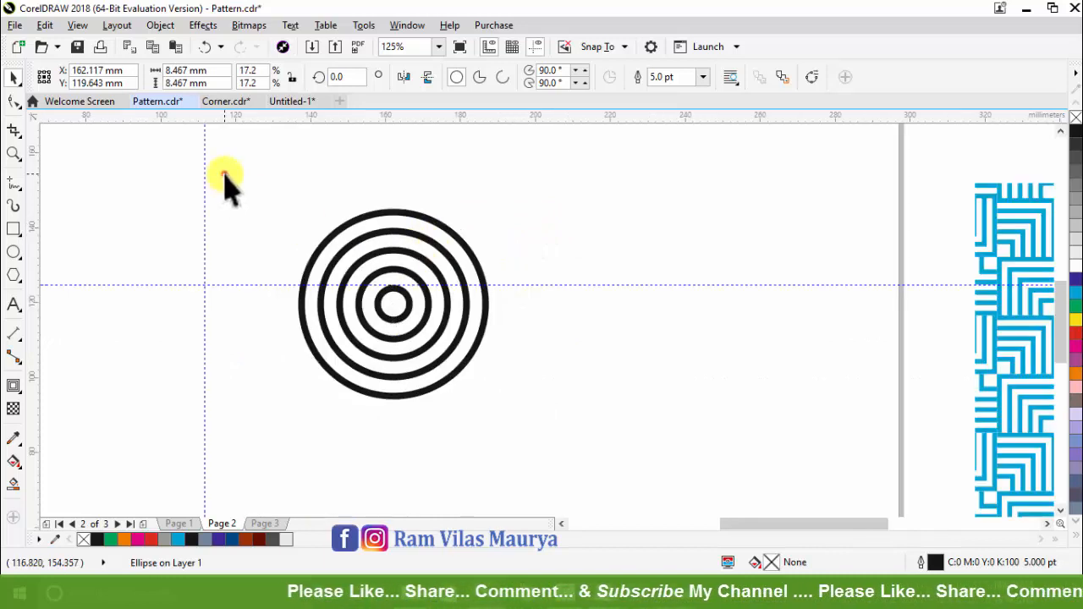
pyautogui.moveTo(223, 172); pyautogui.dragTo(590, 398)
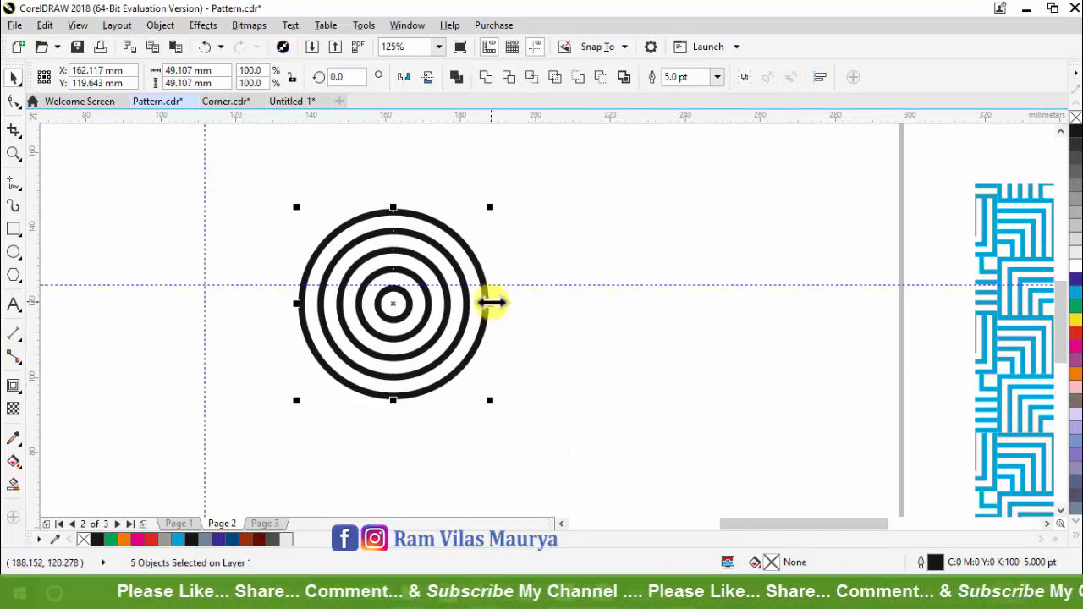
pyautogui.hotkey('ctrl', 'g')
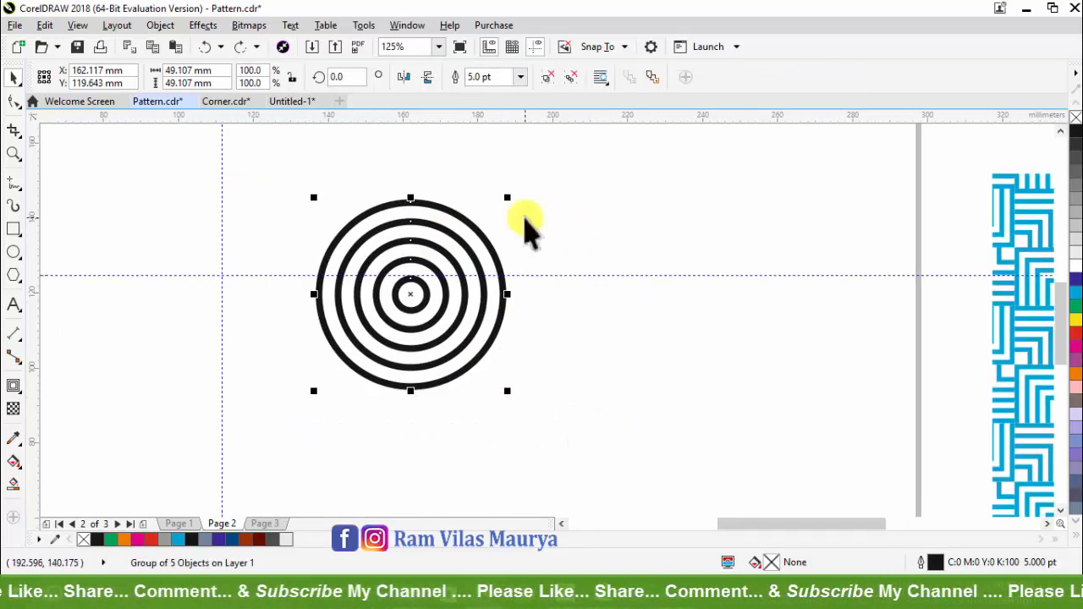
# Draw a vertical line about 69 mm long beside the circles and centre it on the circle group.
pyautogui.click(15, 187)
pyautogui.click(575, 167)
pyautogui.click(609, 427)
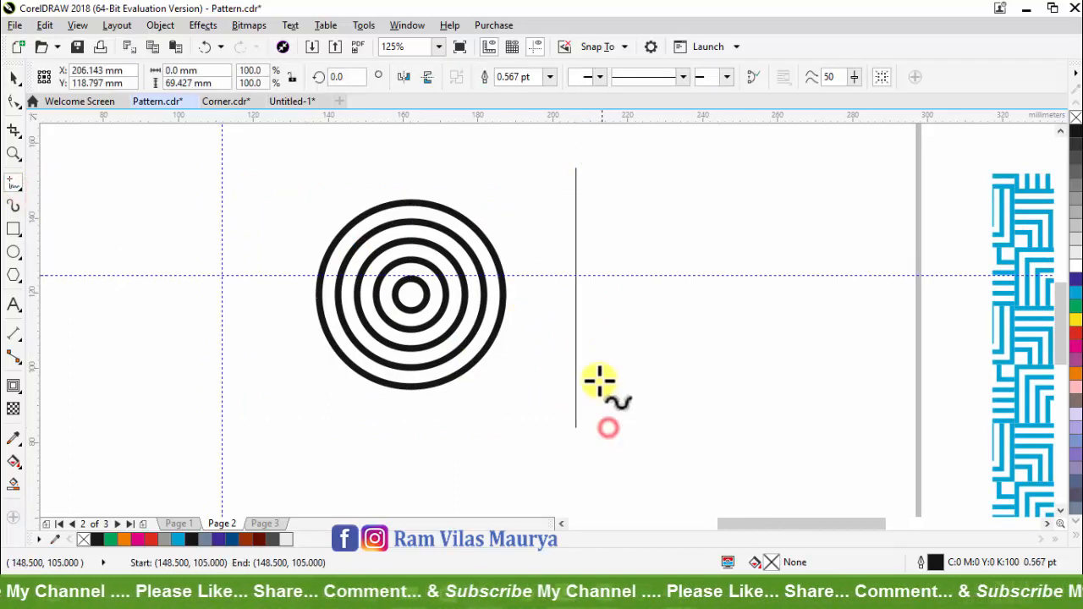
pyautogui.press('space')
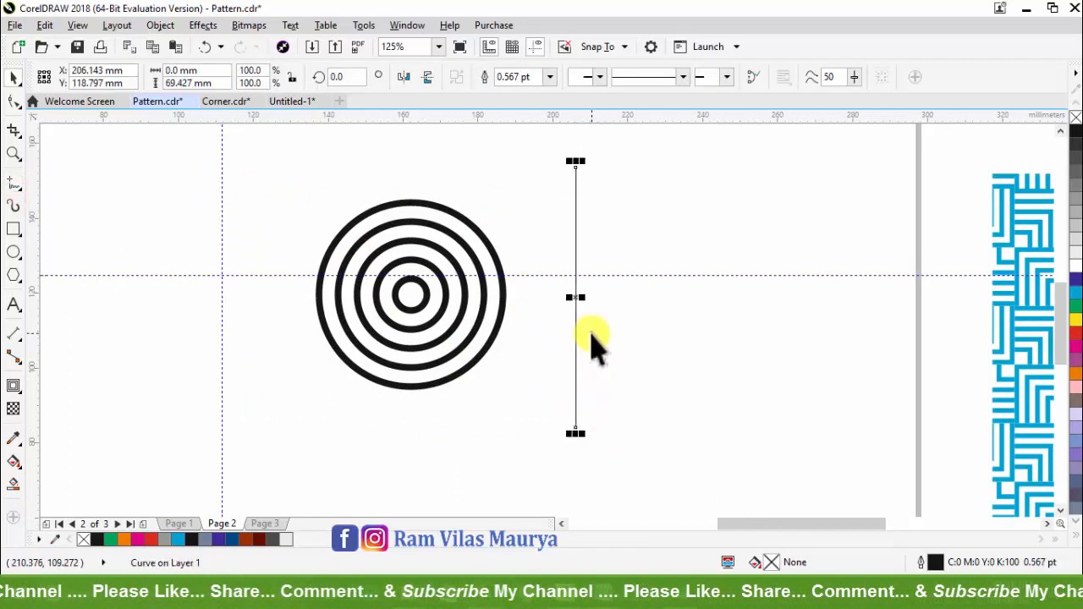
pyautogui.keyDown('shift'); pyautogui.click(498, 259); pyautogui.keyUp('shift')
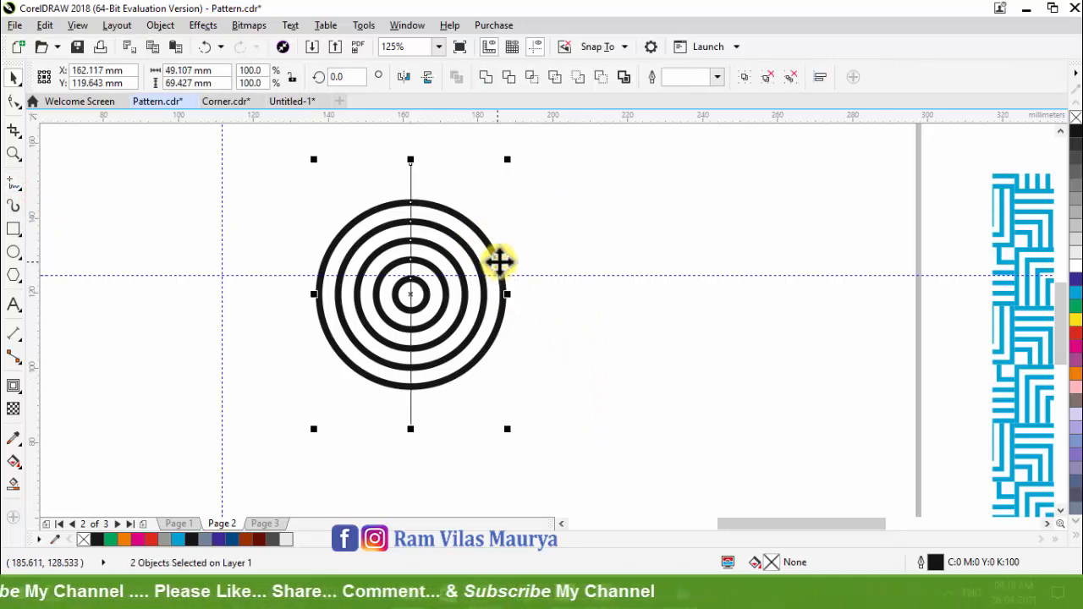
# Rotate a copy of the vertical line by 90 degrees to form a centred cross over the circles.
pyautogui.click(410, 173)
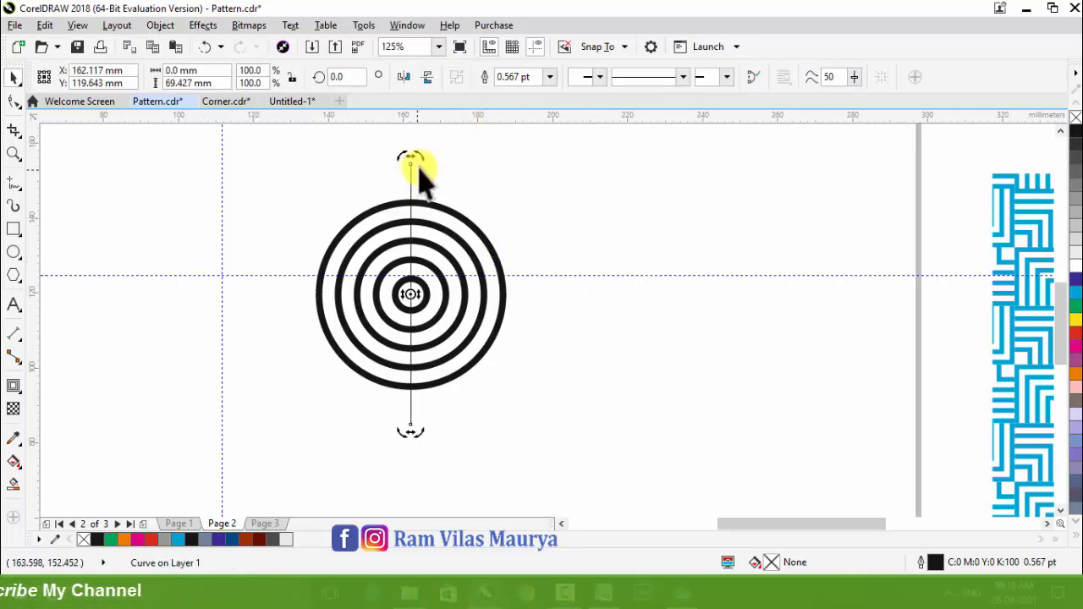
pyautogui.moveTo(422, 161); pyautogui.dragTo(517, 310)
pyautogui.click(544, 370)
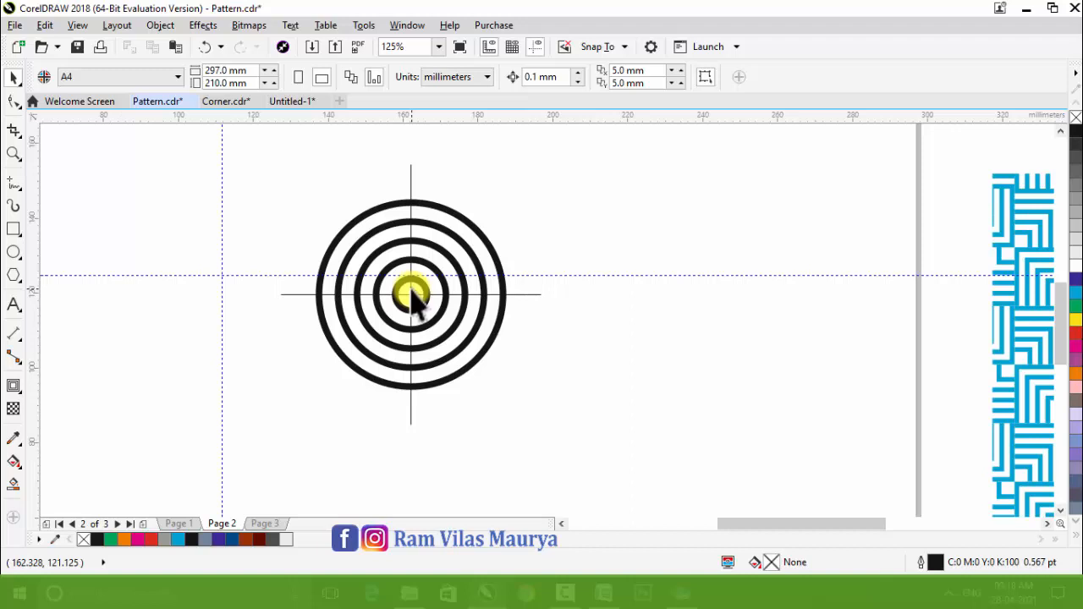
# Draw a rectangle about 28 by 31 mm over the circles' lower-left quarter, with one corner at their centre.
pyautogui.scroll(1, 387, 350)
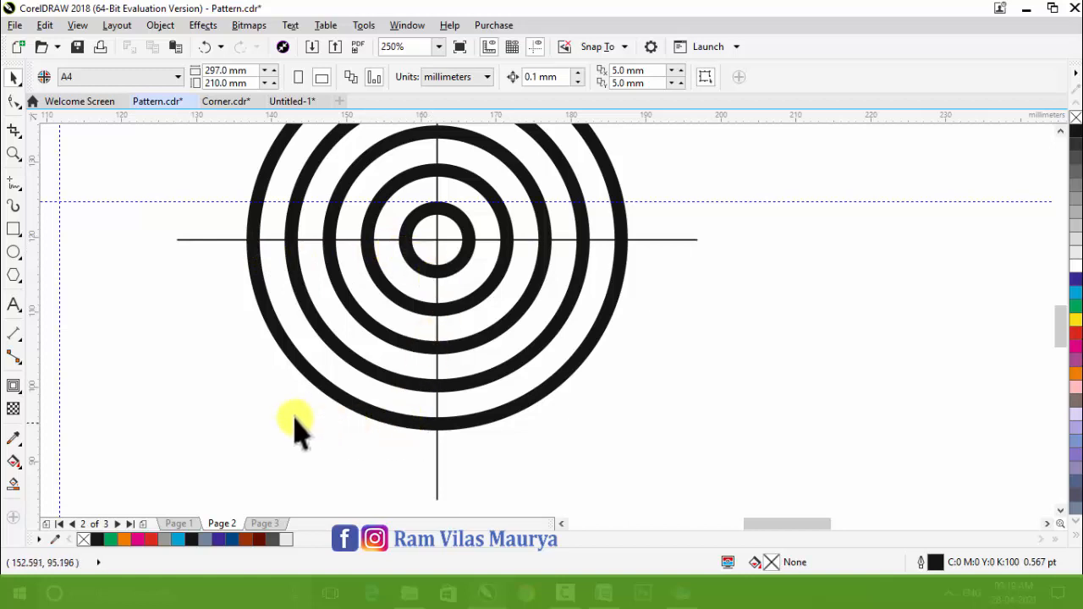
pyautogui.click(14, 229)
pyautogui.moveTo(228, 240); pyautogui.dragTo(437, 474)
pyautogui.scroll(-2, 461, 408)
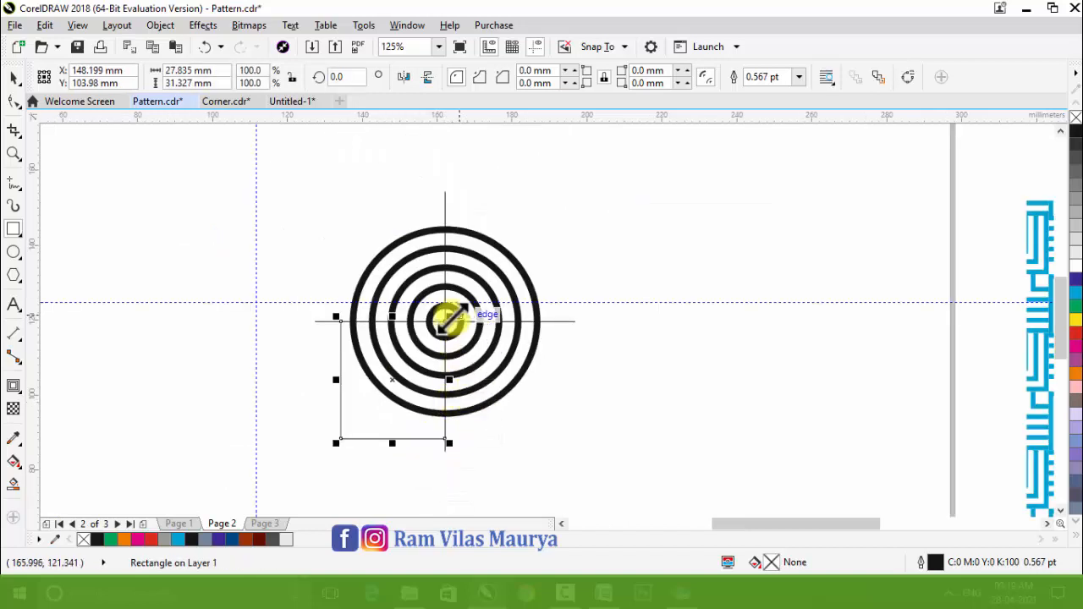
# Ungroup the five circles, convert their outlines to objects, and group them again.
pyautogui.scroll(2, 469, 245)
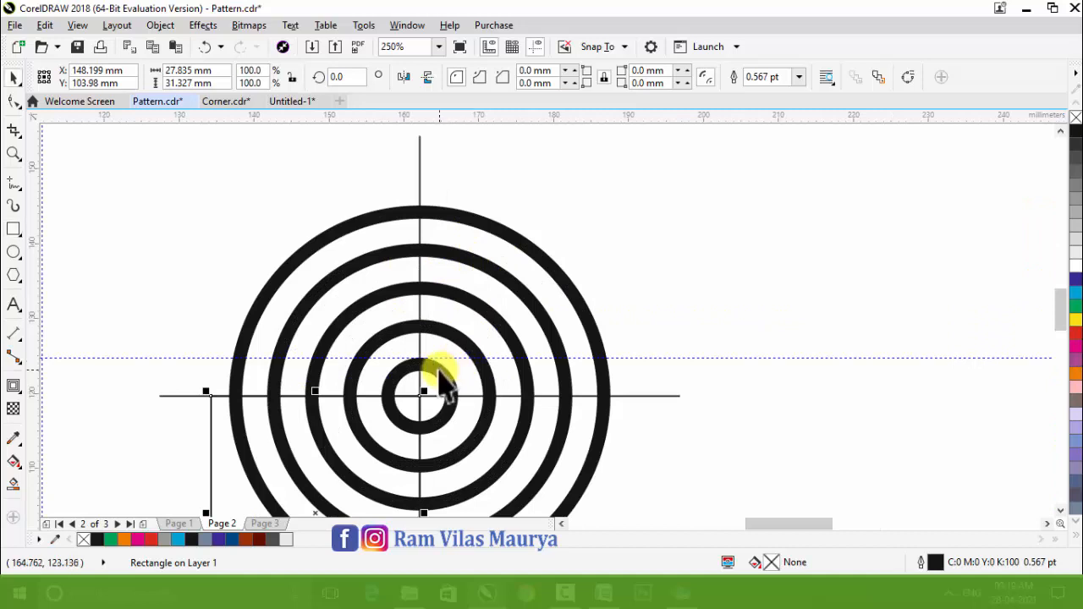
pyautogui.press('space')
pyautogui.click(438, 370)
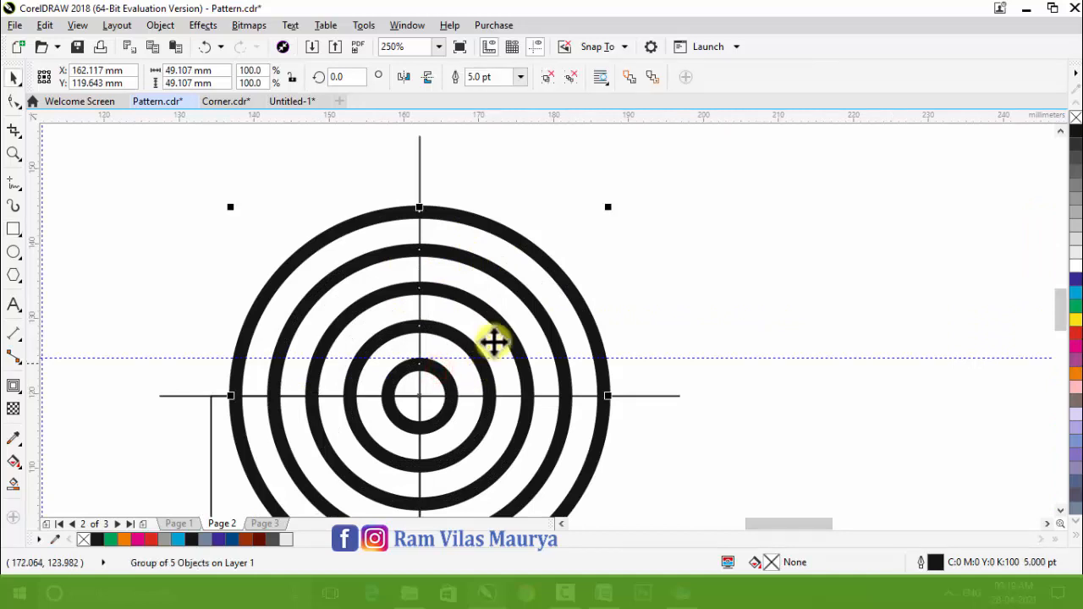
pyautogui.click(571, 80)
pyautogui.hotkey('ctrl', 'shift', 'q')
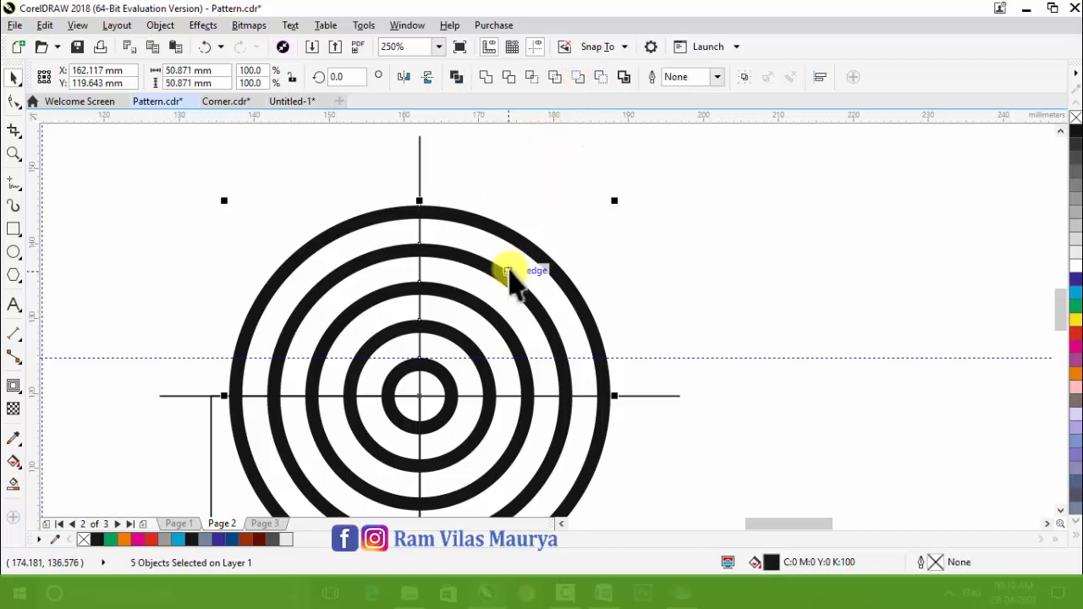
pyautogui.hotkey('ctrl', 'g')
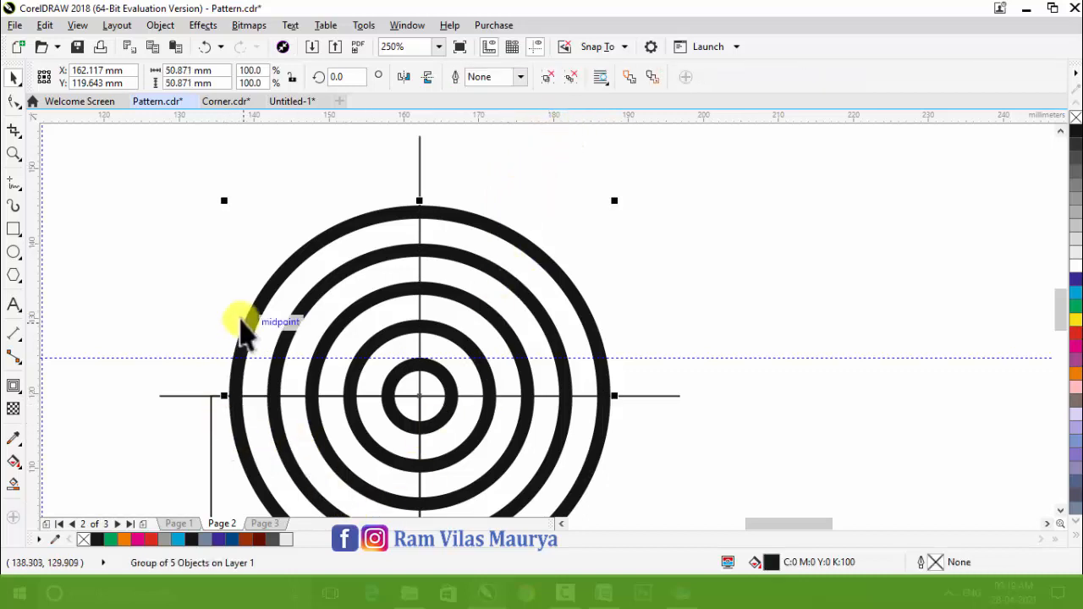
# Intersect the circle group with the rectangle and move the resulting quarter rings clear of the circles to their right.
pyautogui.scroll(-2, 241, 326)
pyautogui.click(226, 397)
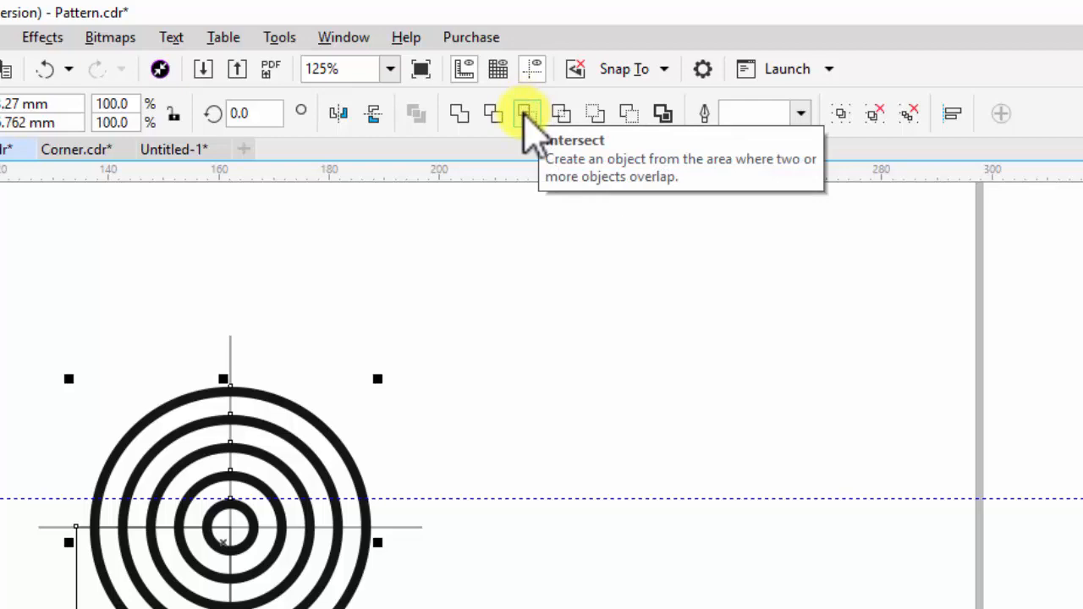
pyautogui.click(524, 113)
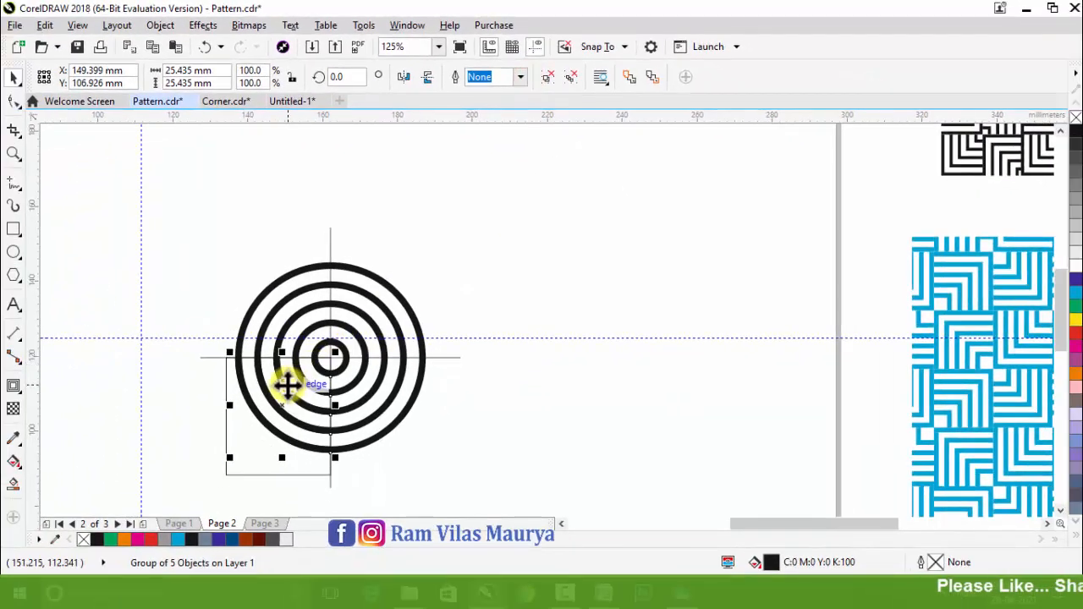
pyautogui.moveTo(288, 385); pyautogui.dragTo(609, 375)
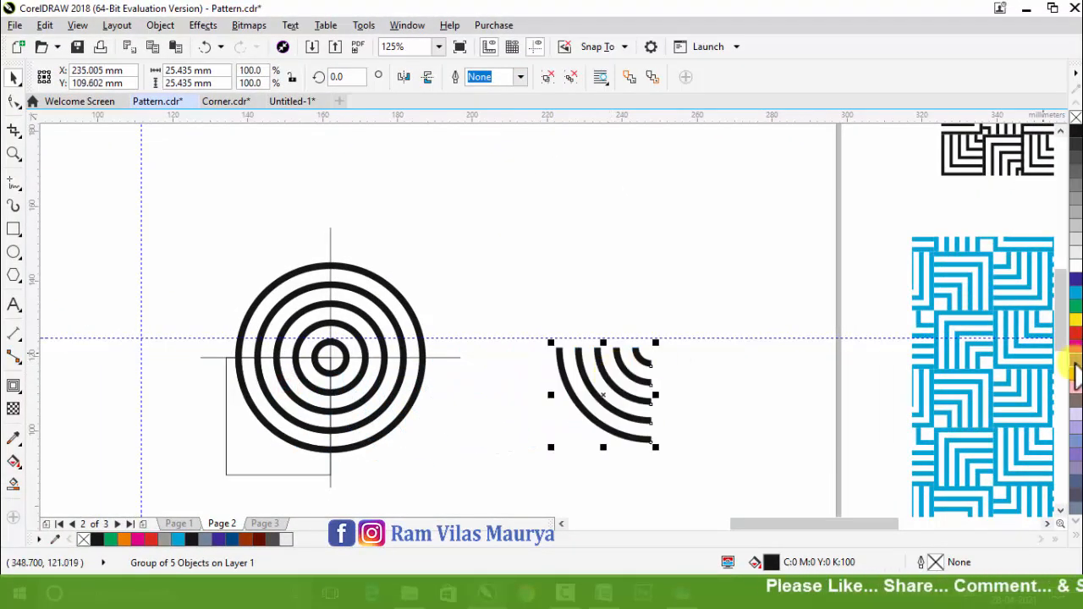
# Fill the quarter rings orange and delete the original circle group, cross lines and rectangle.
pyautogui.click(1074, 375)
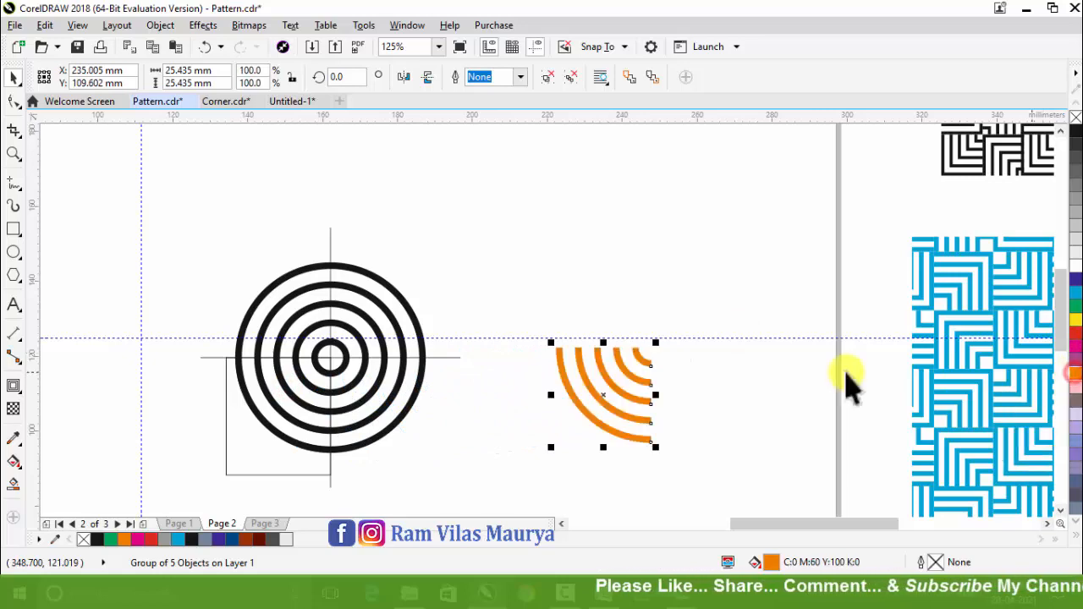
pyautogui.scroll(-2, 539, 269)
pyautogui.click(531, 418)
pyautogui.moveTo(544, 454); pyautogui.dragTo(330, 216)
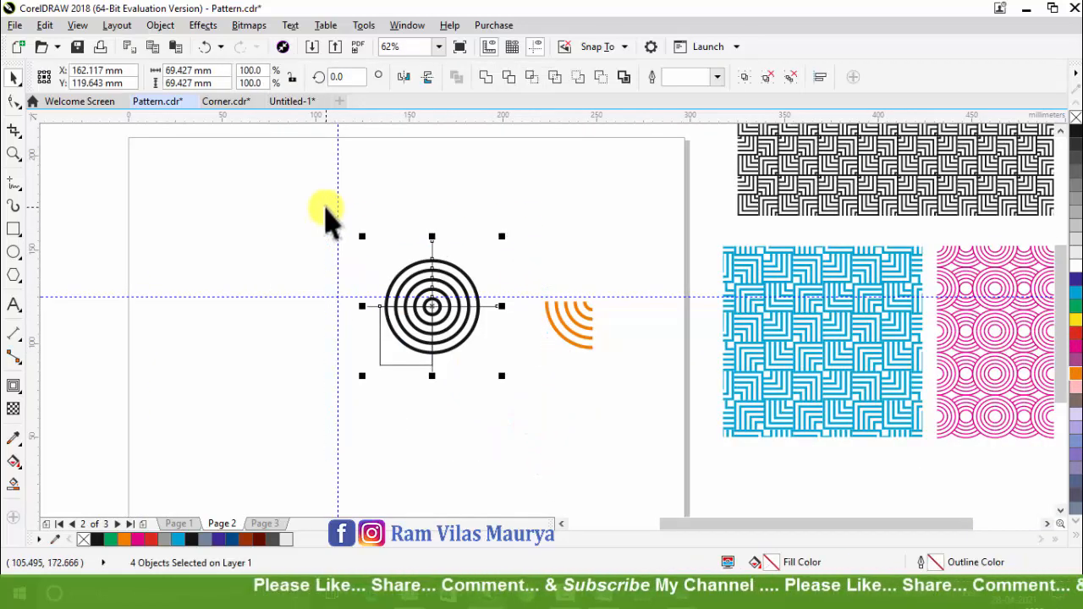
pyautogui.press('Delete')
# Move the orange quarter rings up beside the vertical guideline and mirror a copy to their right, following the pink reference pattern.
pyautogui.moveTo(568, 330); pyautogui.dragTo(379, 223)
pyautogui.scroll(1, 378, 223)
pyautogui.scroll(-1, 381, 225)
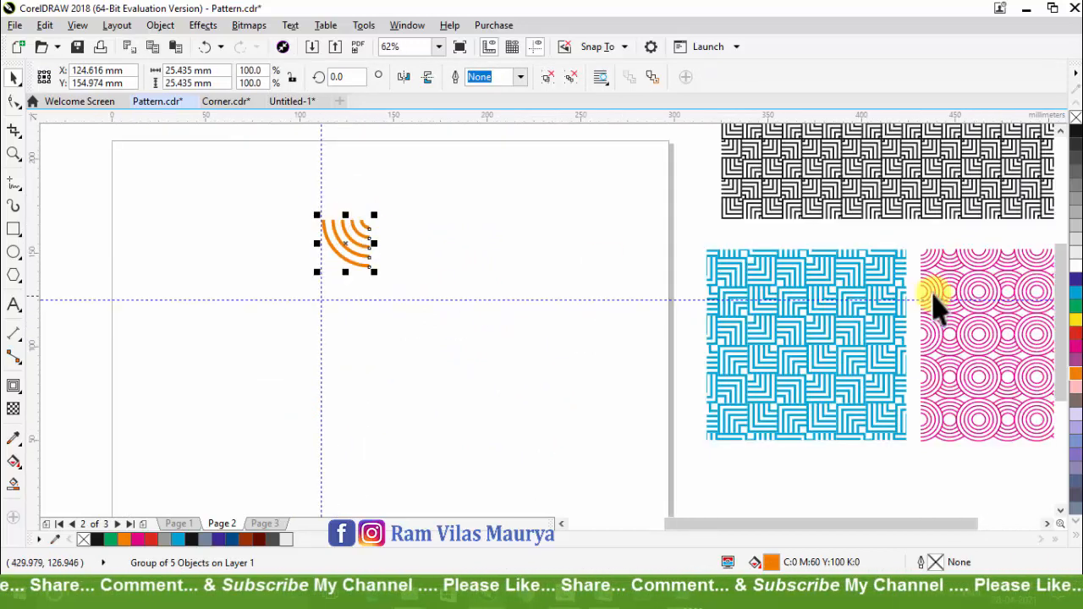
pyautogui.scroll(-1, 912, 285)
pyautogui.scroll(1, 998, 296)
pyautogui.scroll(2, 953, 287)
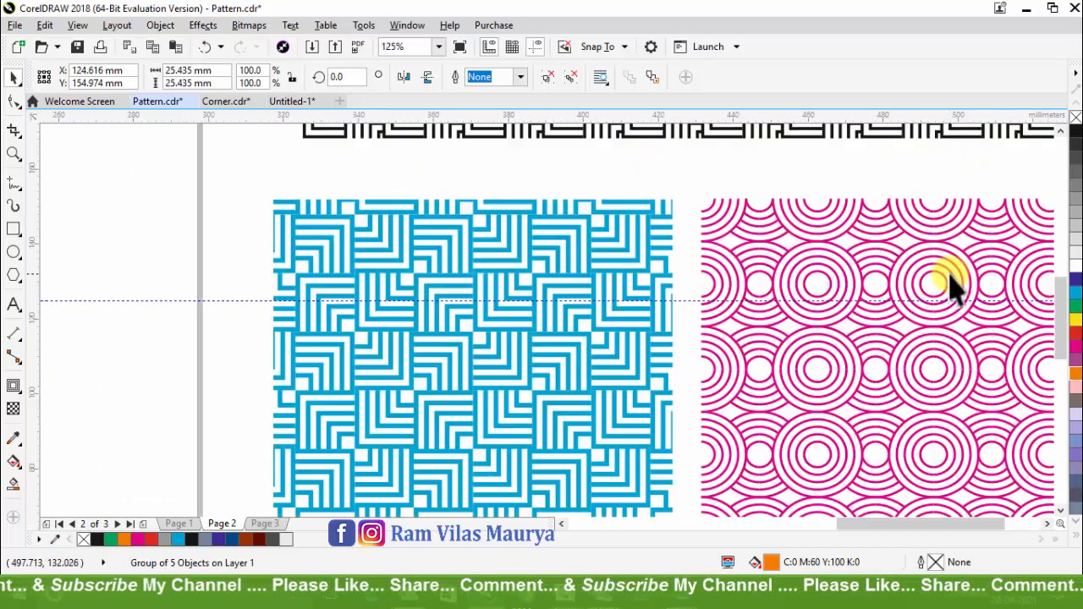
pyautogui.scroll(-2, 948, 283)
pyautogui.scroll(2, 245, 215)
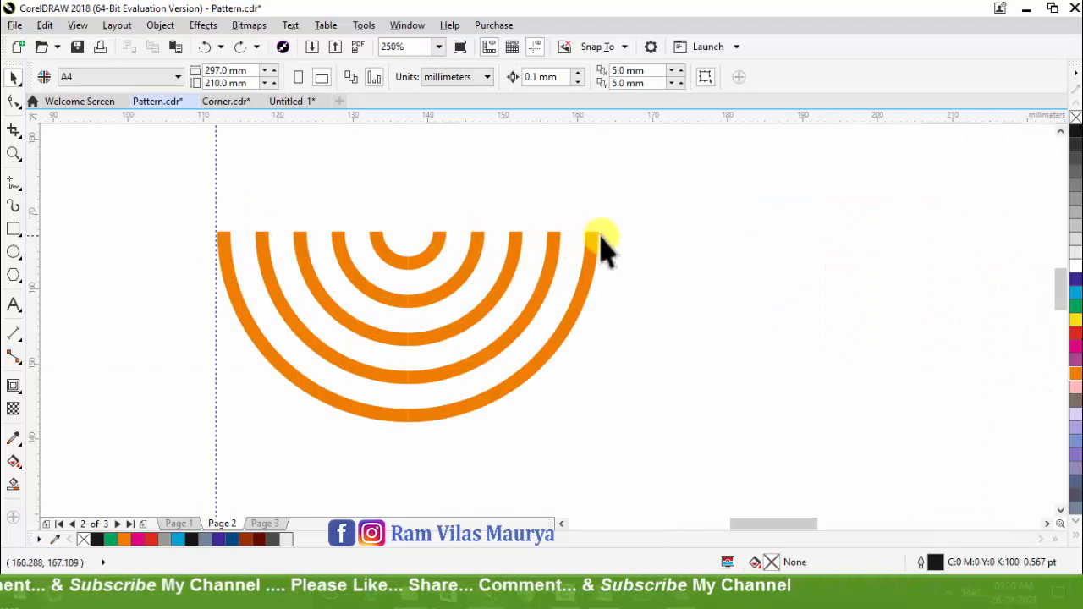
# Fill the mirrored quarter rings black and shift them horizontally left until their outermost ring end covers the orange quarter's innermost ring end.
pyautogui.moveTo(592, 248); pyautogui.dragTo(377, 257)
pyautogui.hotkey('ctrl', 'z')
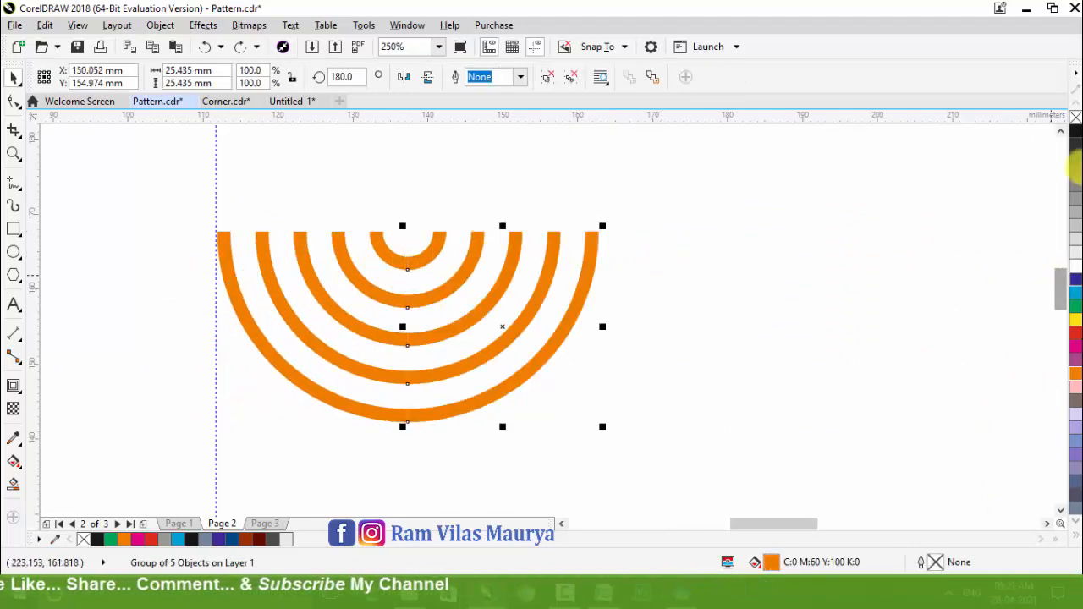
pyautogui.click(1076, 133)
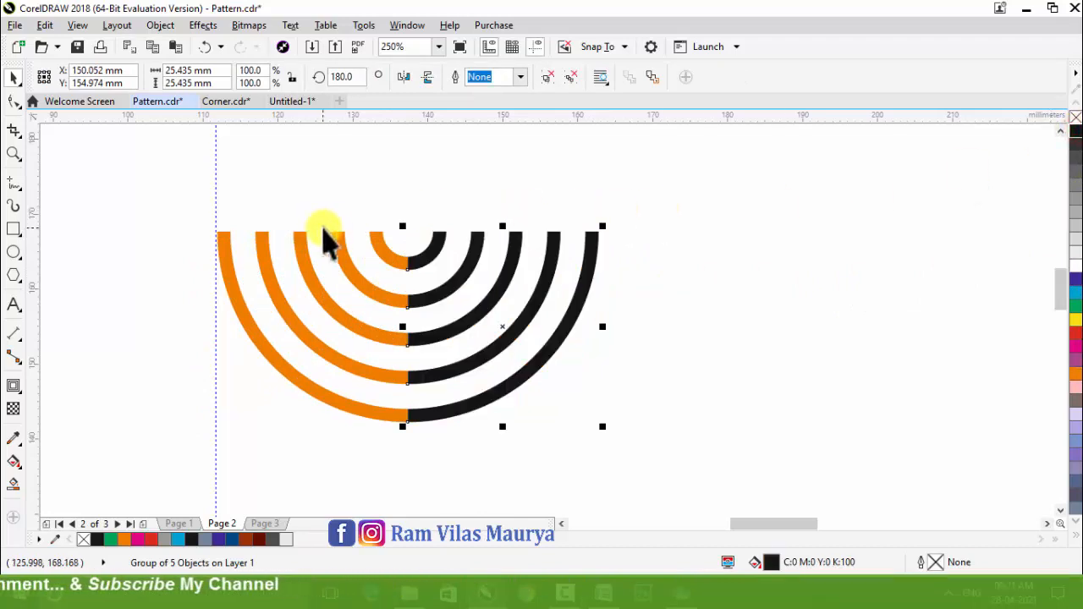
pyautogui.scroll(2, 344, 237)
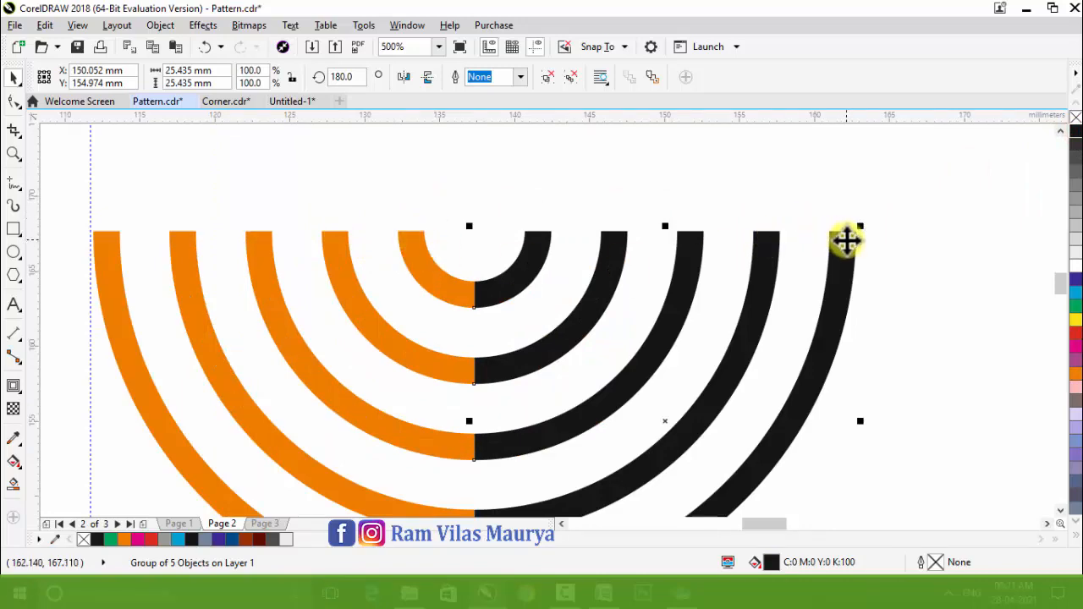
pyautogui.moveTo(846, 241); pyautogui.dragTo(412, 241)
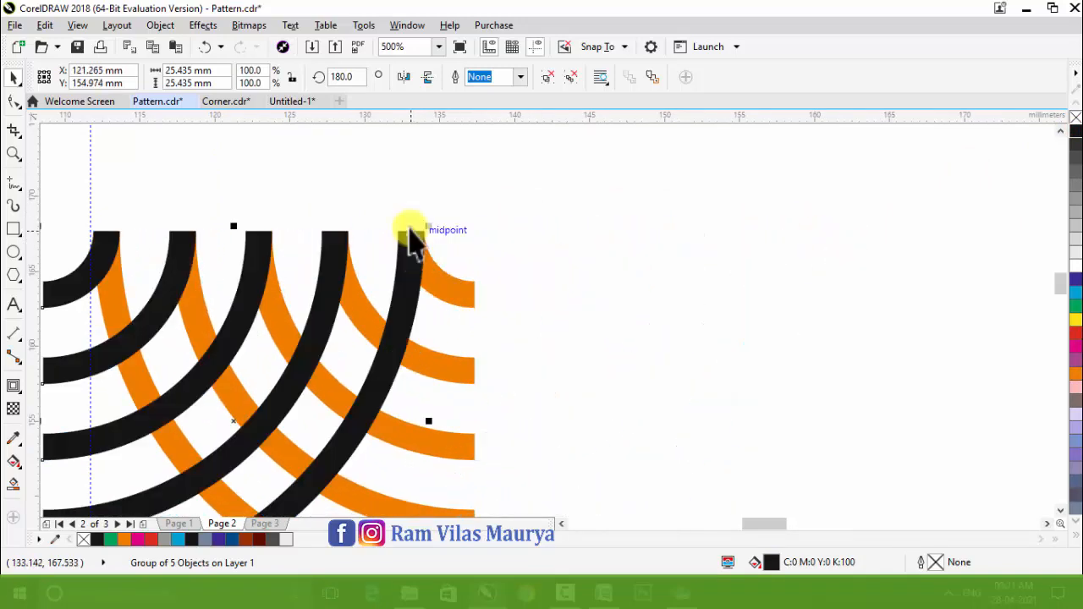
pyautogui.scroll(5, 423, 254)
pyautogui.scroll(2, 466, 273)
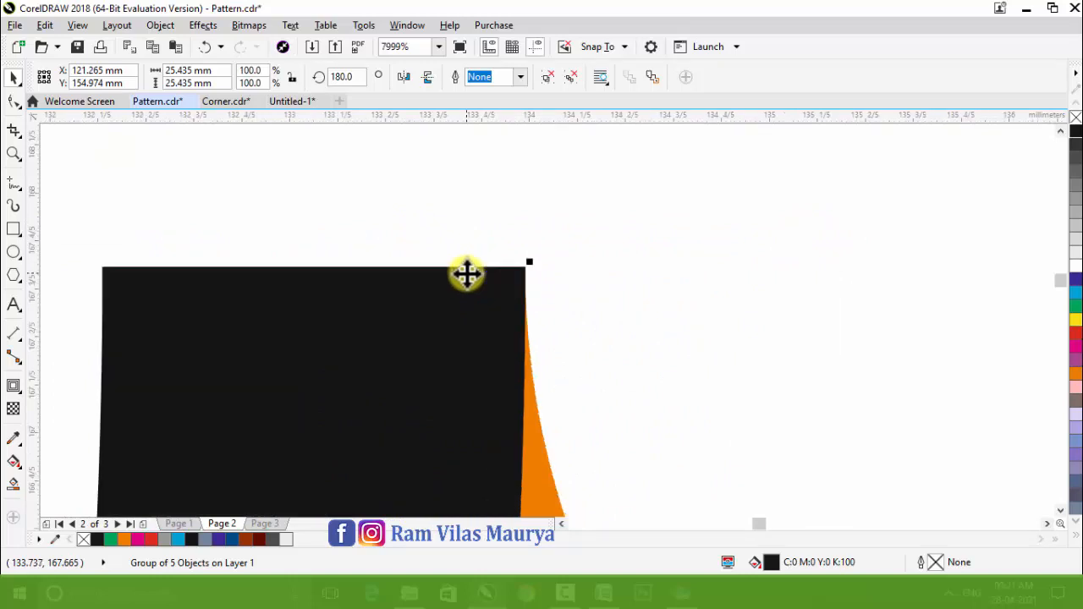
pyautogui.scroll(-5, 507, 269)
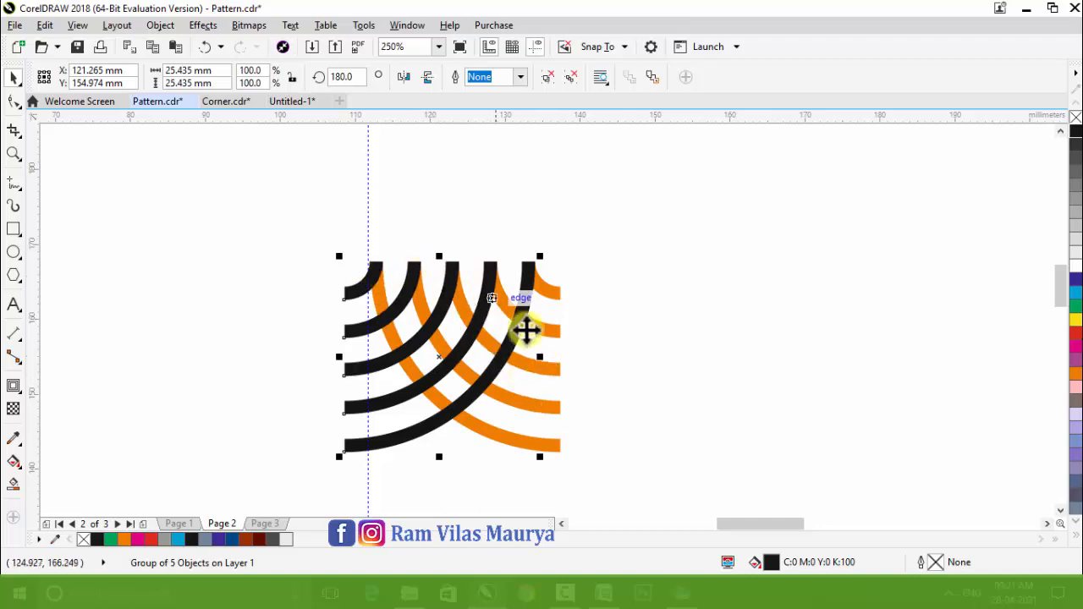
pyautogui.click(718, 395)
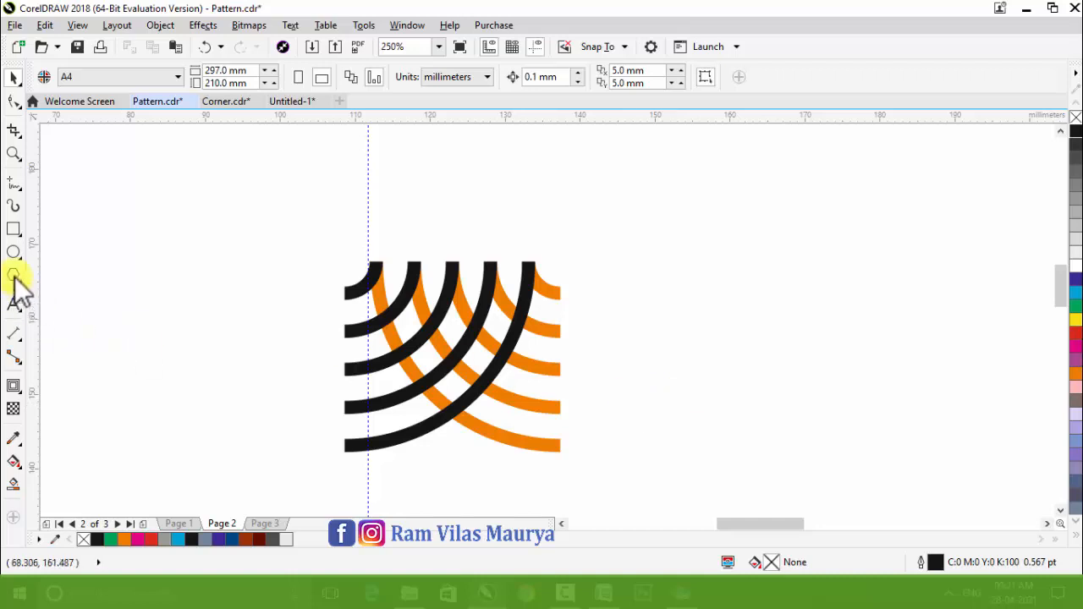
# Draw a circle about 44 mm in diameter and fit its edge along the orange quarter's outermost ring.
pyautogui.click(13, 252)
pyautogui.moveTo(385, 151); pyautogui.dragTo(702, 468)
pyautogui.press('space')
pyautogui.moveTo(630, 371); pyautogui.dragTo(643, 344)
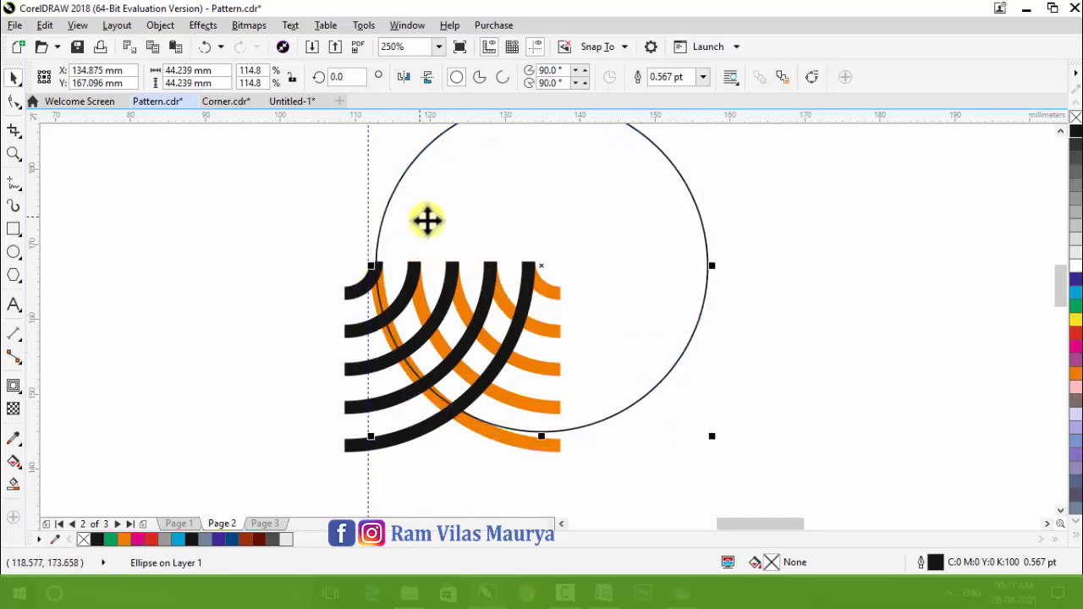
pyautogui.click(774, 331)
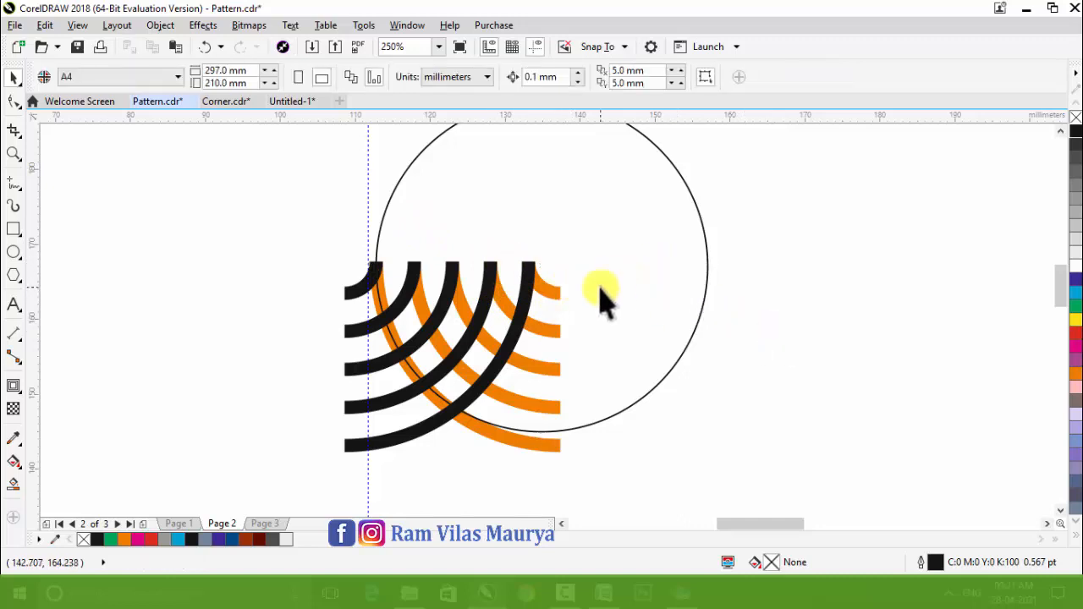
# Cut the black rings with the circle using Back Minus Front, keeping only their parts outside the circle.
pyautogui.click(637, 267)
pyautogui.keyDown('shift'); pyautogui.click(346, 290); pyautogui.keyUp('shift')
pyautogui.moveTo(346, 290); pyautogui.dragTo(408, 260)
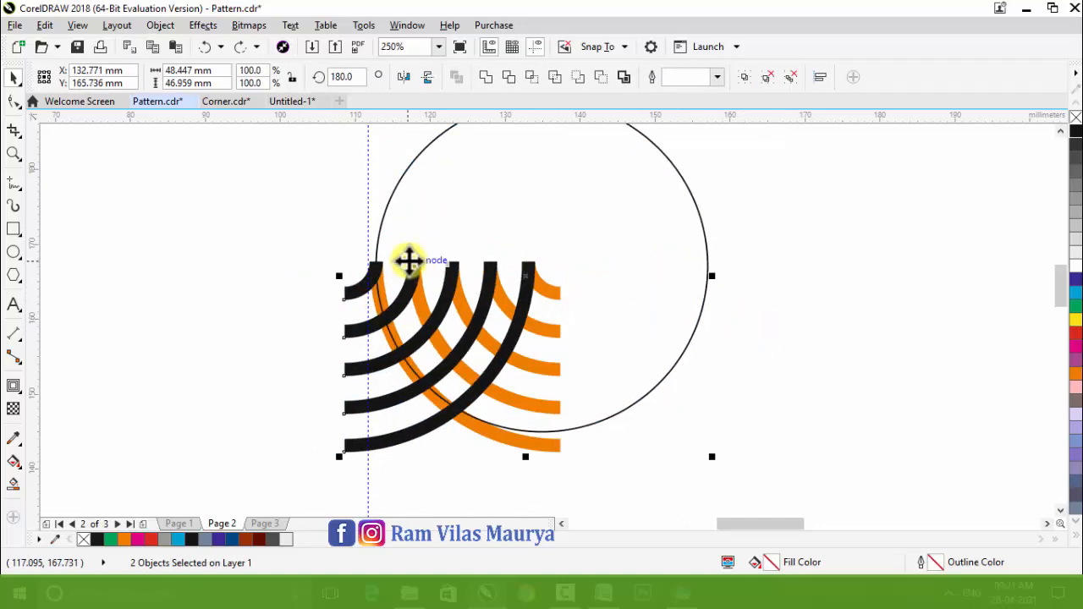
pyautogui.click(606, 78)
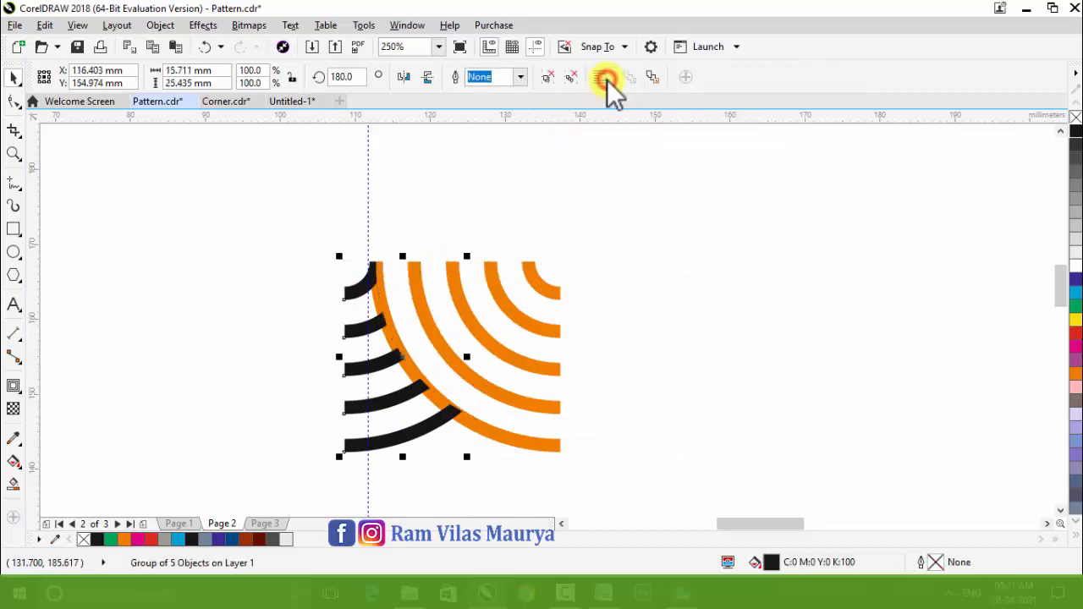
pyautogui.click(560, 235)
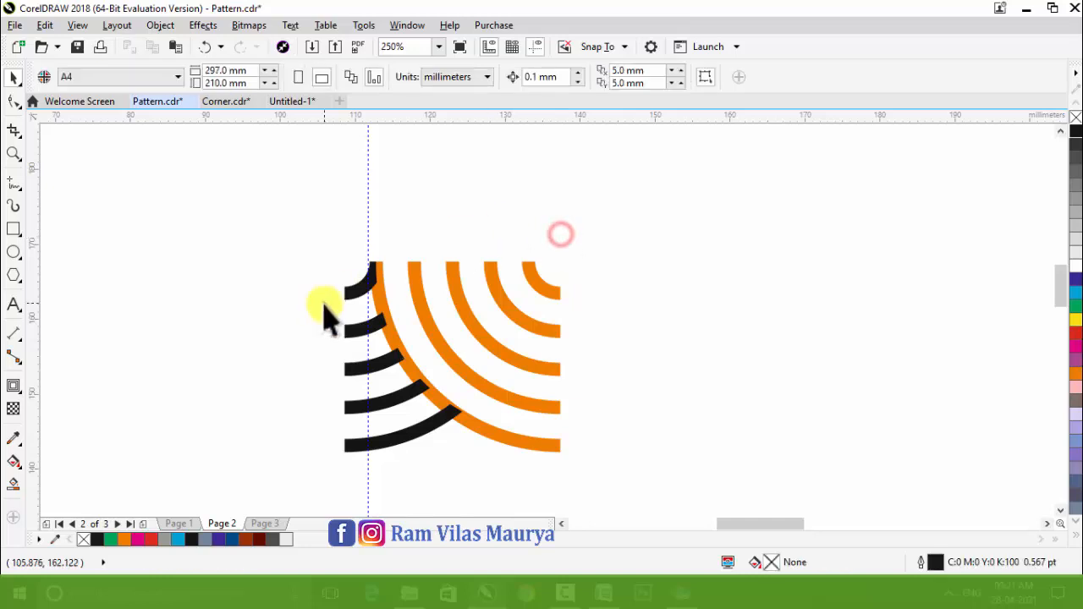
# Weld the trimmed black arcs and the orange quarter rings into one orange tile.
pyautogui.click(350, 292)
pyautogui.keyDown('shift'); pyautogui.click(419, 275); pyautogui.keyUp('shift')
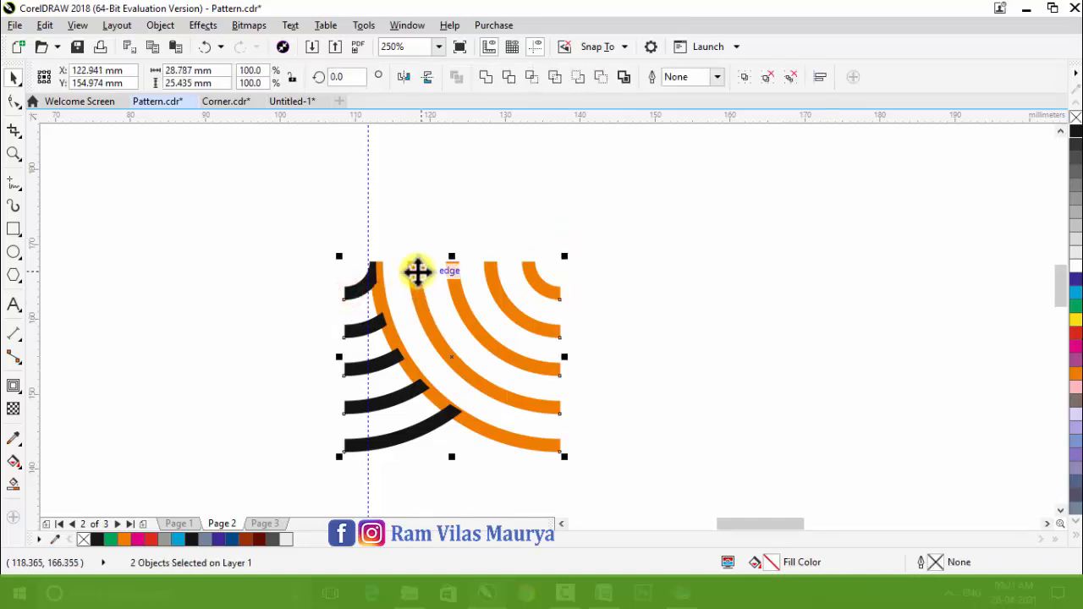
pyautogui.click(486, 79)
pyautogui.scroll(-4, 472, 292)
pyautogui.click(471, 292)
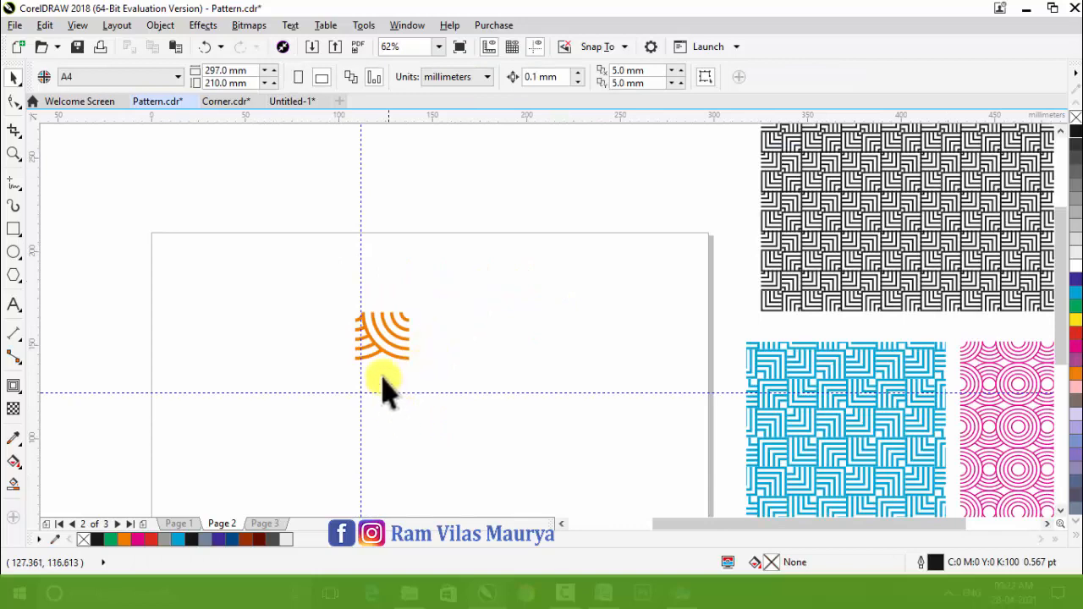
# Move the orange tile to the page's upper-left area and scale it down to about 85.7%.
pyautogui.scroll(-1, 887, 387)
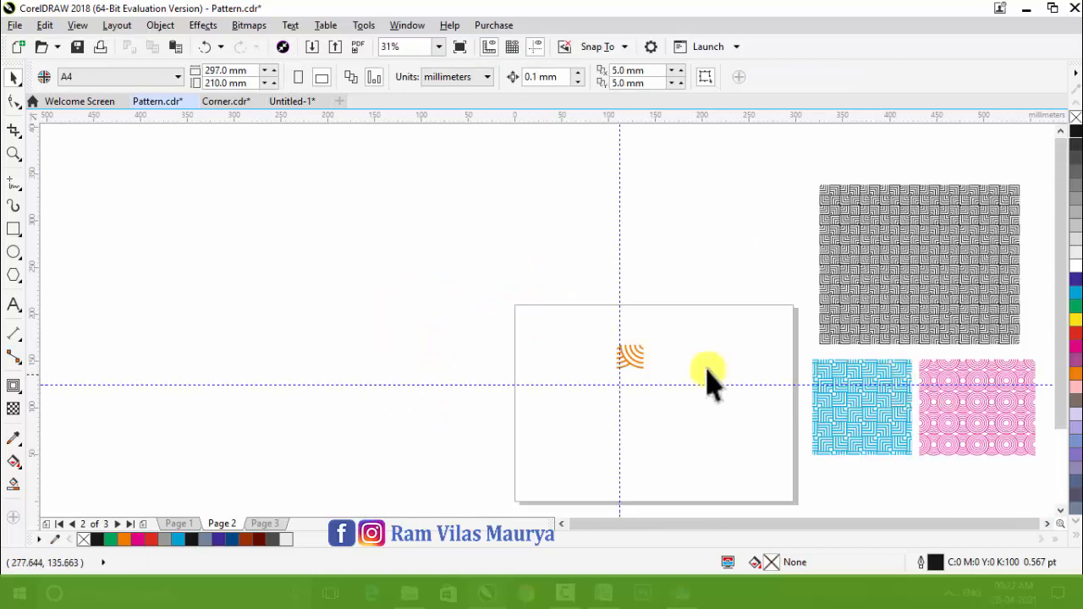
pyautogui.moveTo(630, 368); pyautogui.dragTo(468, 325)
pyautogui.scroll(2, 483, 319)
pyautogui.moveTo(526, 221); pyautogui.dragTo(521, 222)
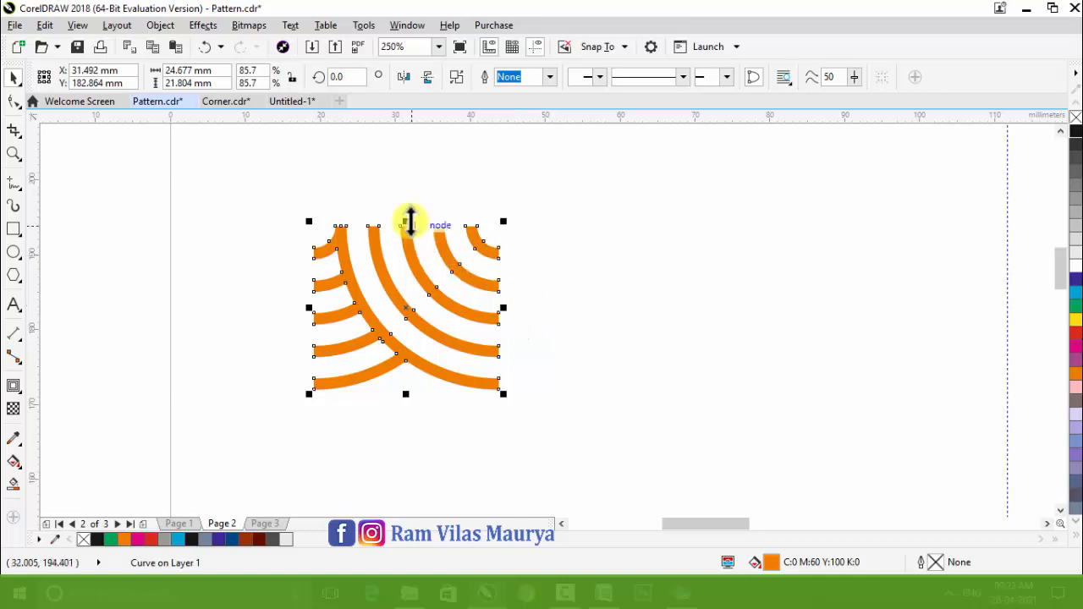
# Mirror a copy of the tile directly below it and shift the copy up so the adjoining edge bands overlap.
pyautogui.moveTo(410, 221); pyautogui.dragTo(425, 398)
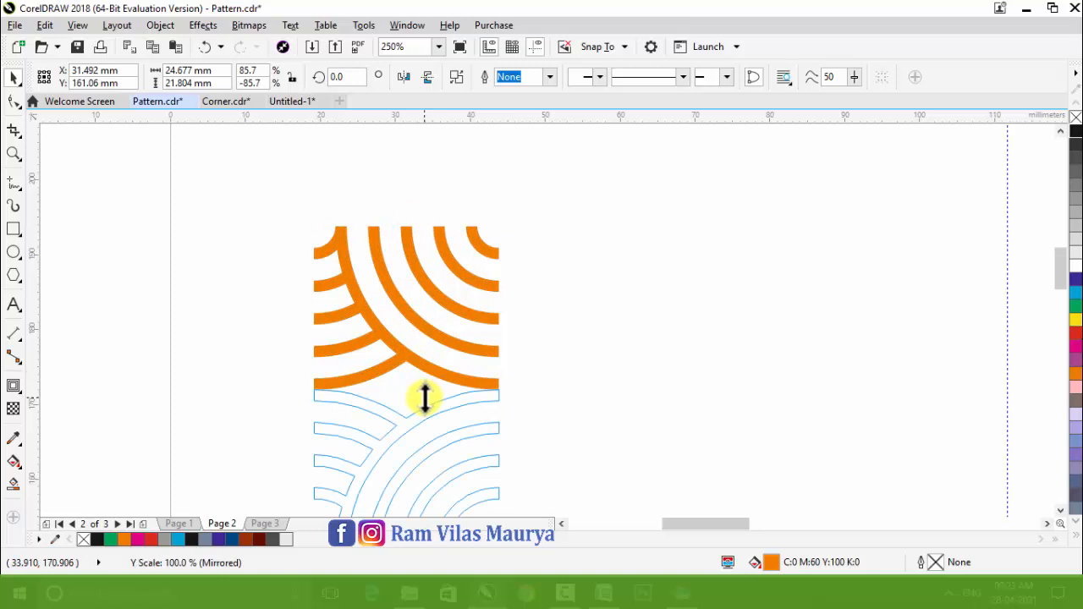
pyautogui.moveTo(425, 397); pyautogui.dragTo(423, 399)
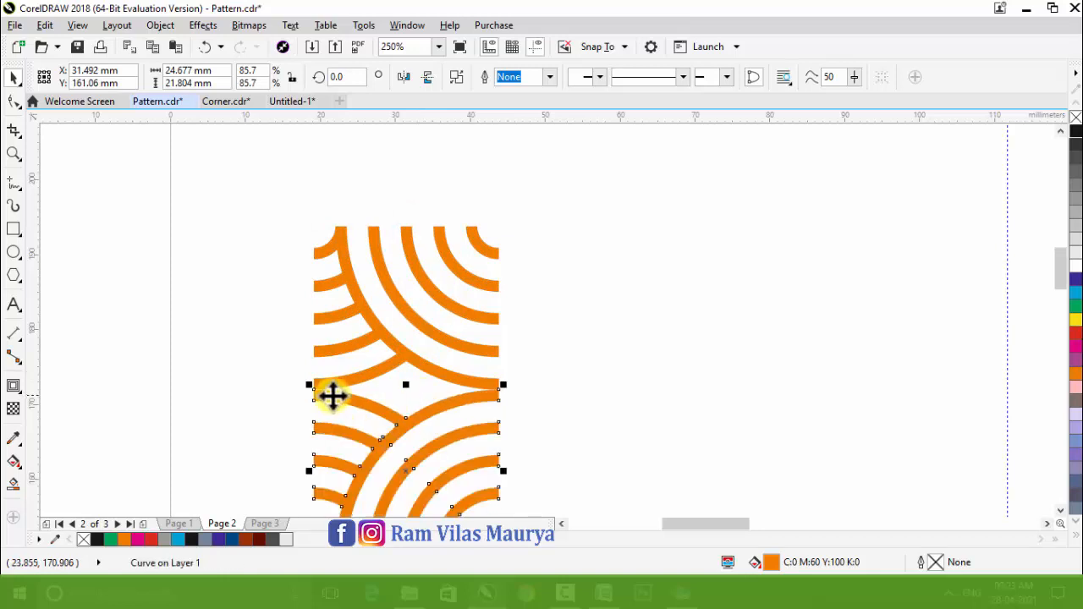
pyautogui.scroll(2, 331, 391)
pyautogui.scroll(1, 316, 391)
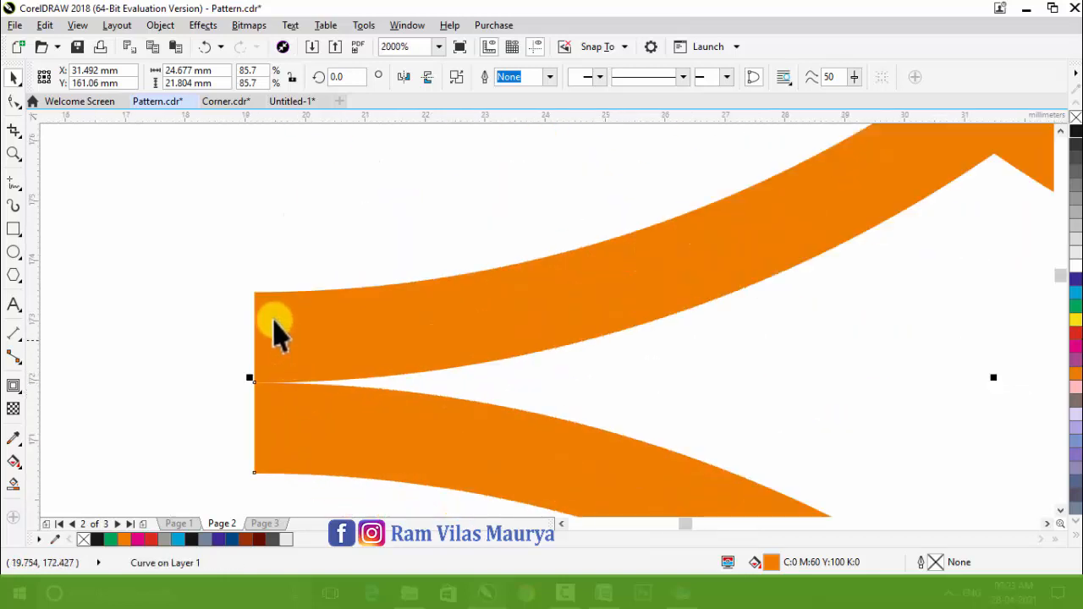
pyautogui.click(213, 376)
pyautogui.moveTo(300, 394)
pyautogui.mouseDown()
pyautogui.moveTo(302, 410)
pyautogui.moveTo(301, 394)
pyautogui.mouseUp()
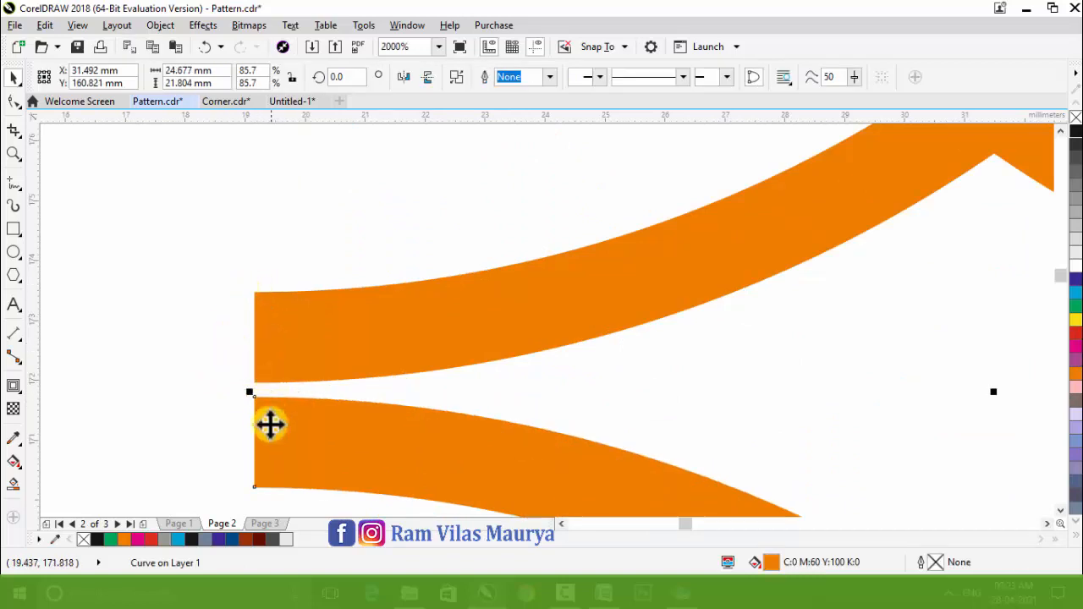
pyautogui.moveTo(270, 427); pyautogui.dragTo(275, 326)
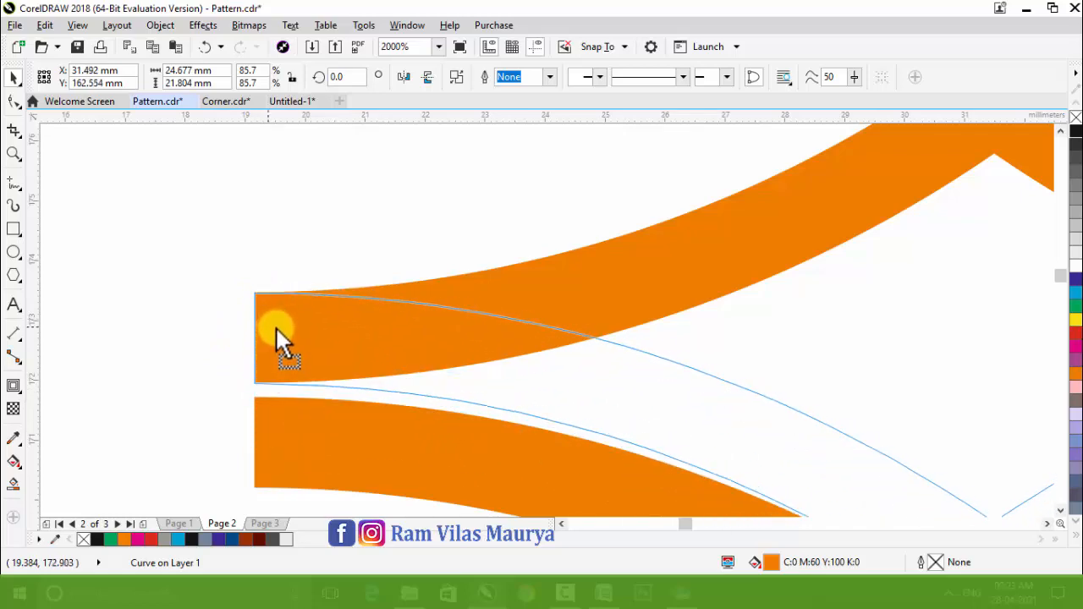
pyautogui.scroll(-10, 198, 309)
pyautogui.click(360, 339)
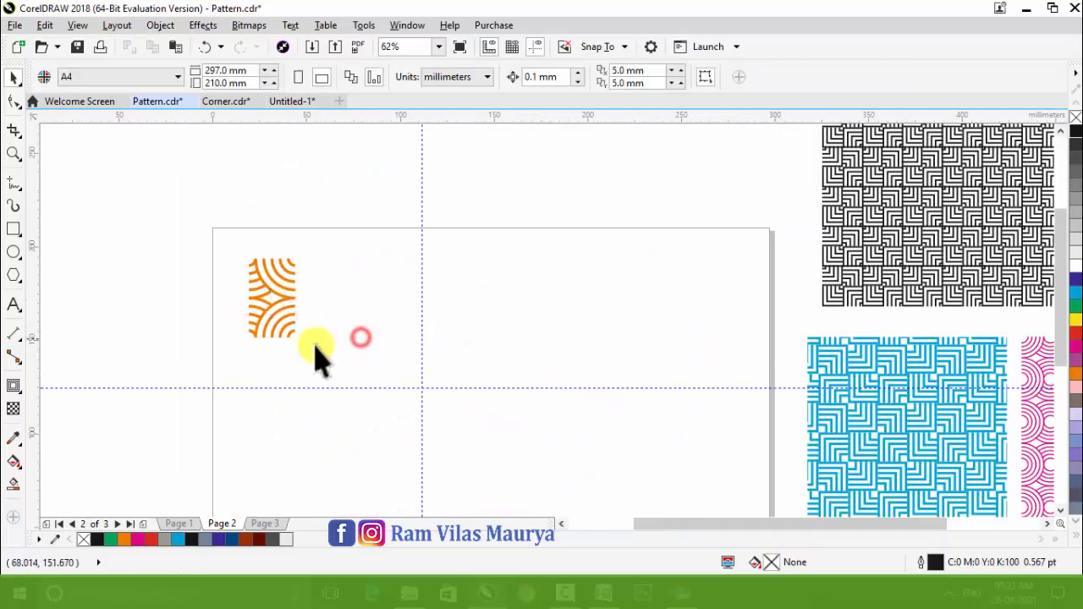
# Group the two stacked tiles and mirror a copy of the group against its right edge.
pyautogui.scroll(2, 261, 331)
pyautogui.moveTo(194, 175); pyautogui.dragTo(454, 435)
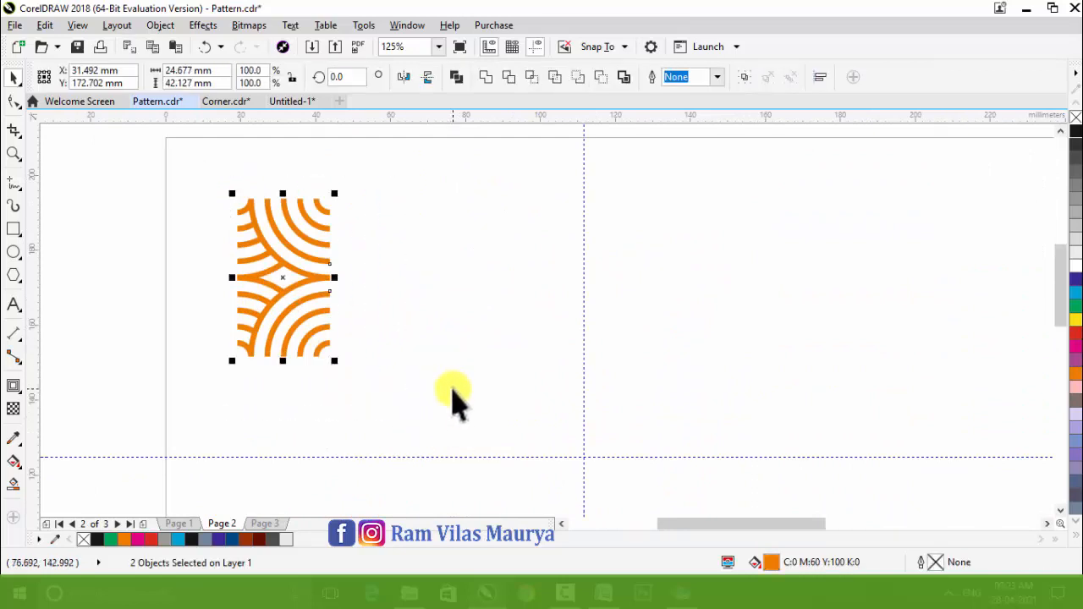
pyautogui.hotkey('ctrl', 'g')
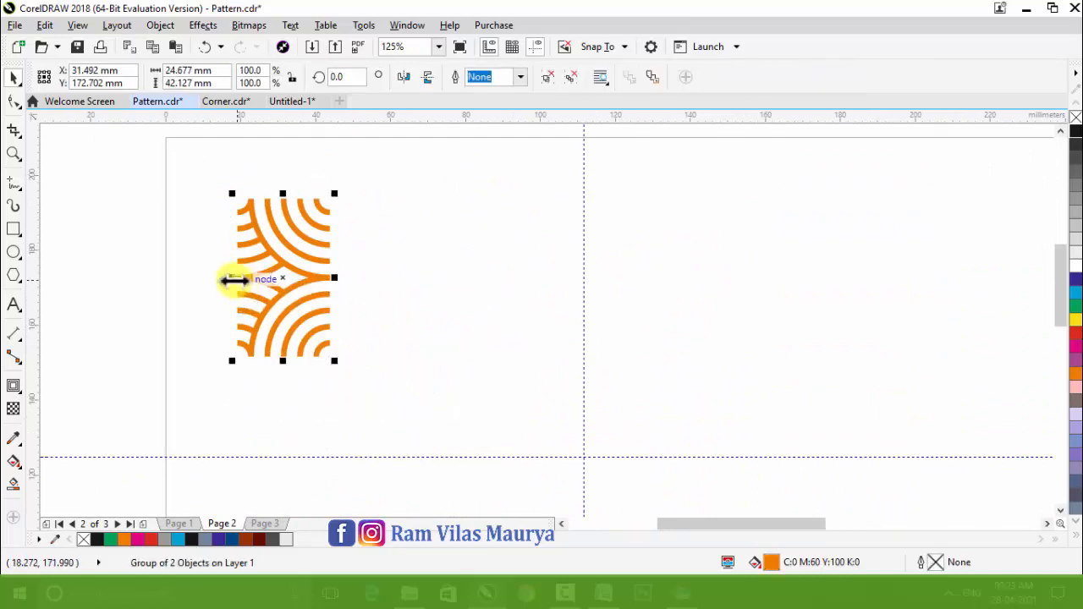
pyautogui.moveTo(235, 281); pyautogui.dragTo(343, 296)
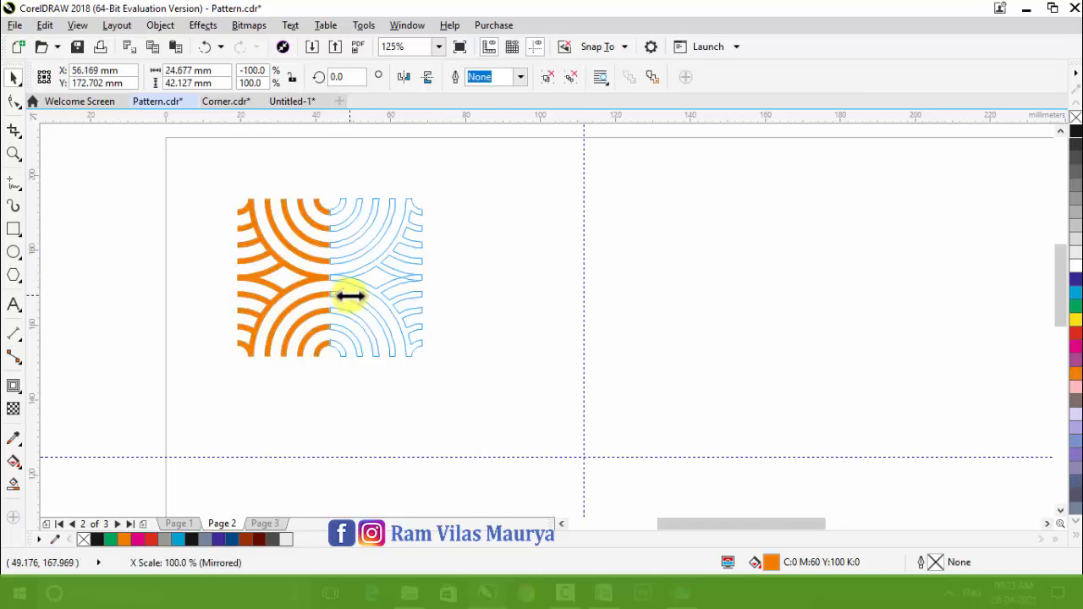
pyautogui.moveTo(349, 298); pyautogui.dragTo(351, 300)
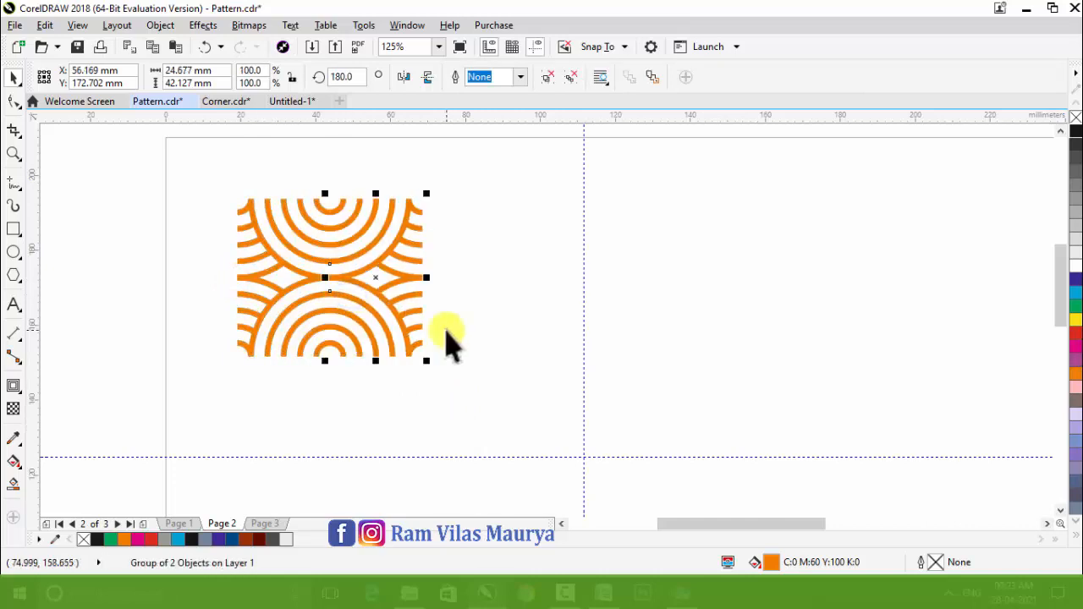
# Repeat the mirrored duplication seven times to extend the ring pattern into a horizontal row.
pyautogui.hotkey('ctrl', 'r')
pyautogui.hotkey('ctrl', 'r')
pyautogui.hotkey('ctrl', 'r')
pyautogui.hotkey('ctrl', 'r')
pyautogui.hotkey('ctrl', 'r')
pyautogui.hotkey('ctrl', 'r')
pyautogui.hotkey('ctrl', 'r')
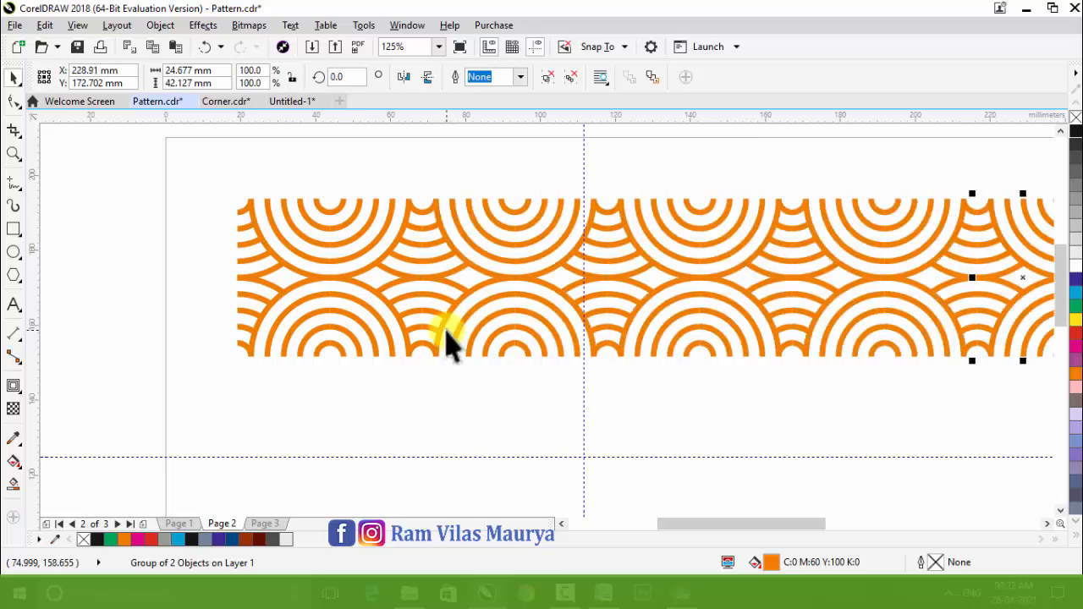
# Mirror a copy of the whole orange row directly below it and repeat the duplication to stack five rows.
pyautogui.scroll(-3, 266, 283)
pyautogui.scroll(1, 292, 271)
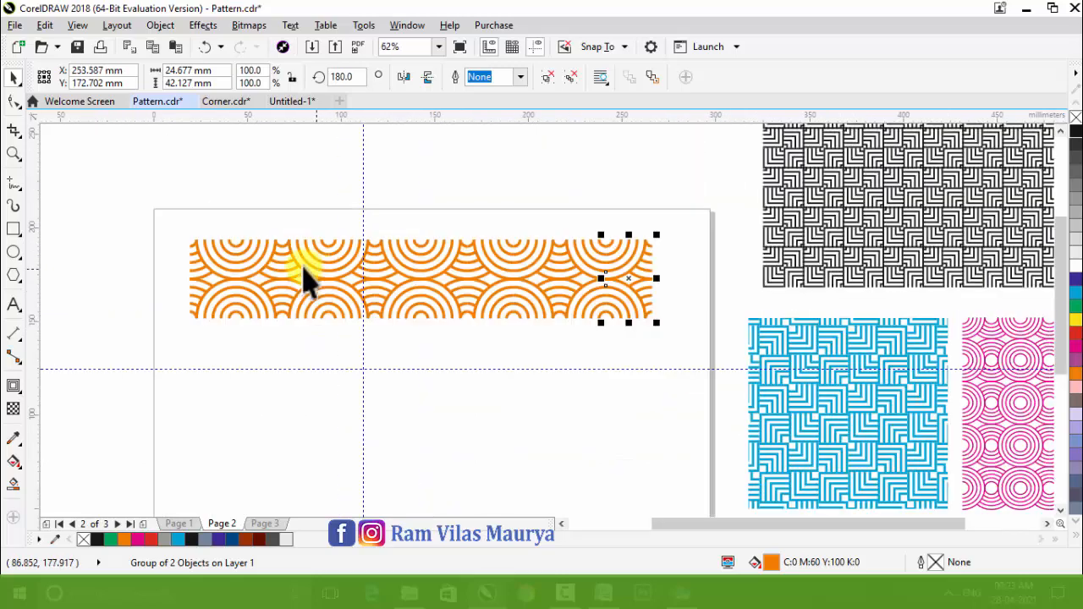
pyautogui.moveTo(142, 222); pyautogui.dragTo(717, 398)
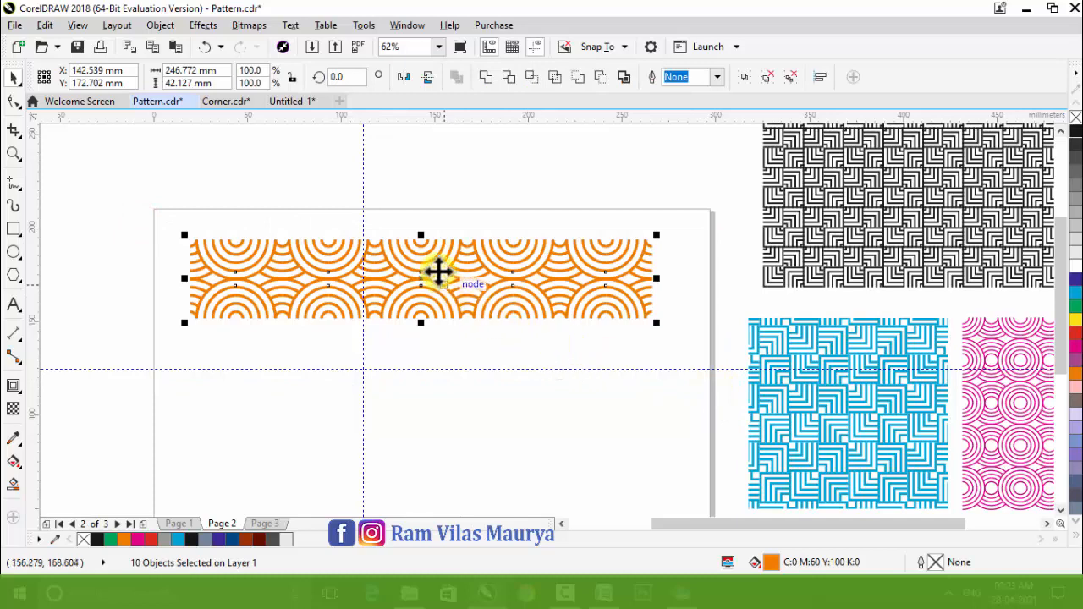
pyautogui.moveTo(424, 237); pyautogui.dragTo(510, 358)
pyautogui.hotkey('ctrl', 'r')
pyautogui.hotkey('ctrl', 'r')
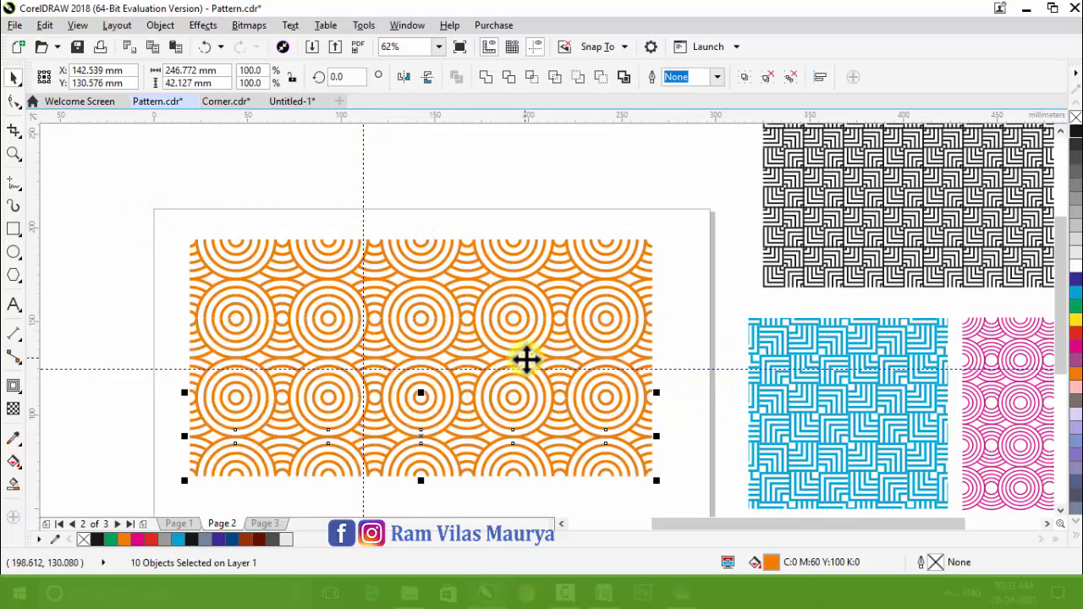
# Select all the stacked orange rows and group them into one pattern object.
pyautogui.scroll(-3, 495, 313)
pyautogui.click(536, 419)
pyautogui.moveTo(536, 418); pyautogui.dragTo(407, 241)
pyautogui.hotkey('ctrl', 'g')
# Reduce the height of the grouped orange pattern slightly and shift its upper edge closer to the page's top edge.
pyautogui.scroll(2, 457, 308)
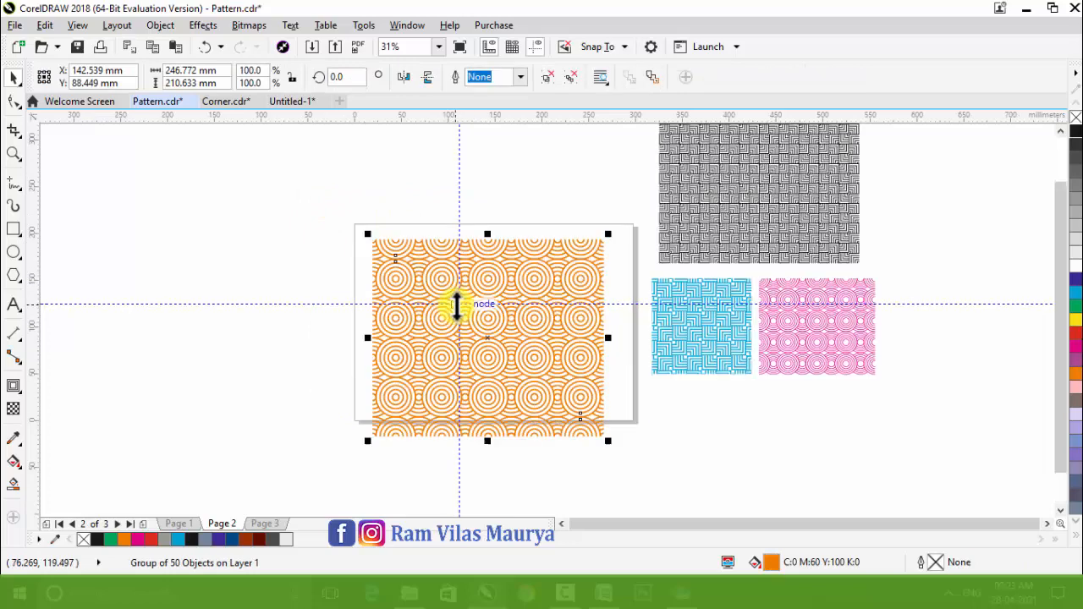
pyautogui.click(14, 154)
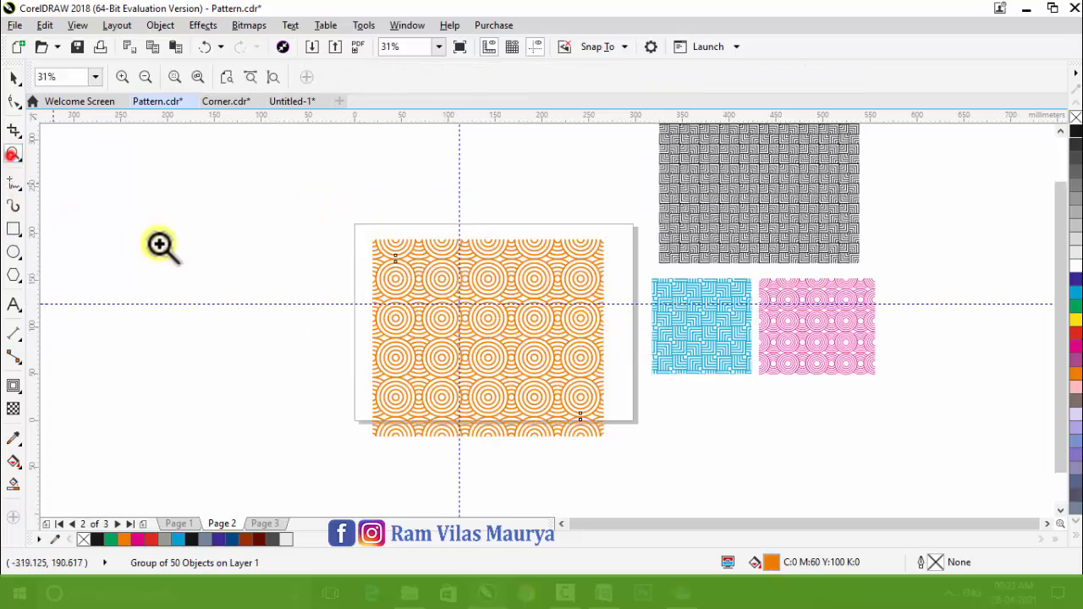
pyautogui.moveTo(358, 186); pyautogui.dragTo(844, 426)
pyautogui.press('space')
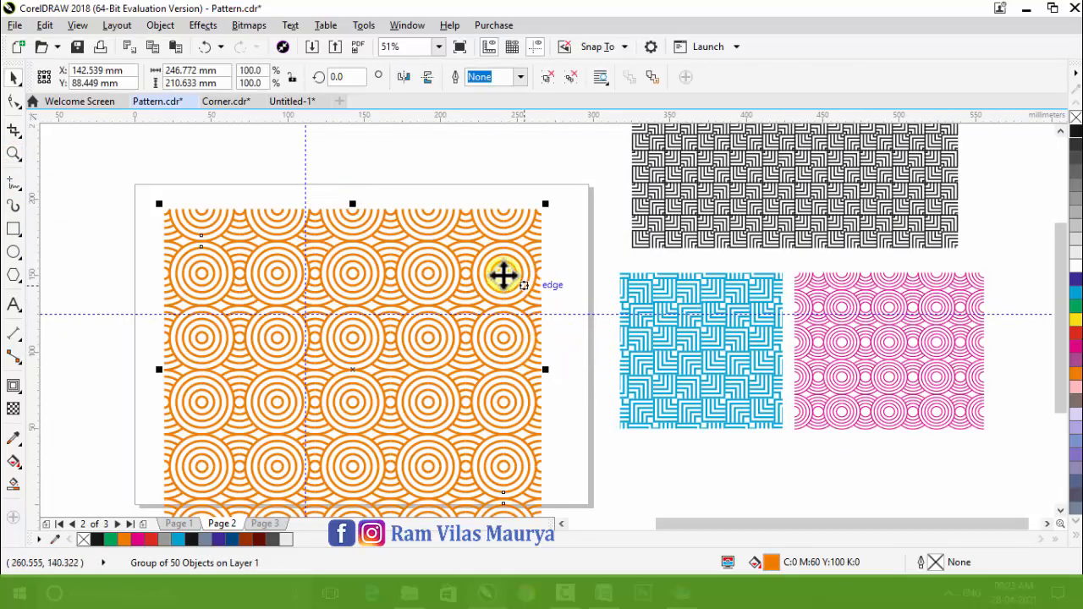
pyautogui.moveTo(497, 260); pyautogui.dragTo(357, 197)
# Move the black square-spiral pattern beside the orange pattern so it meets the orange pattern's right edge.
pyautogui.moveTo(641, 242); pyautogui.dragTo(552, 250)
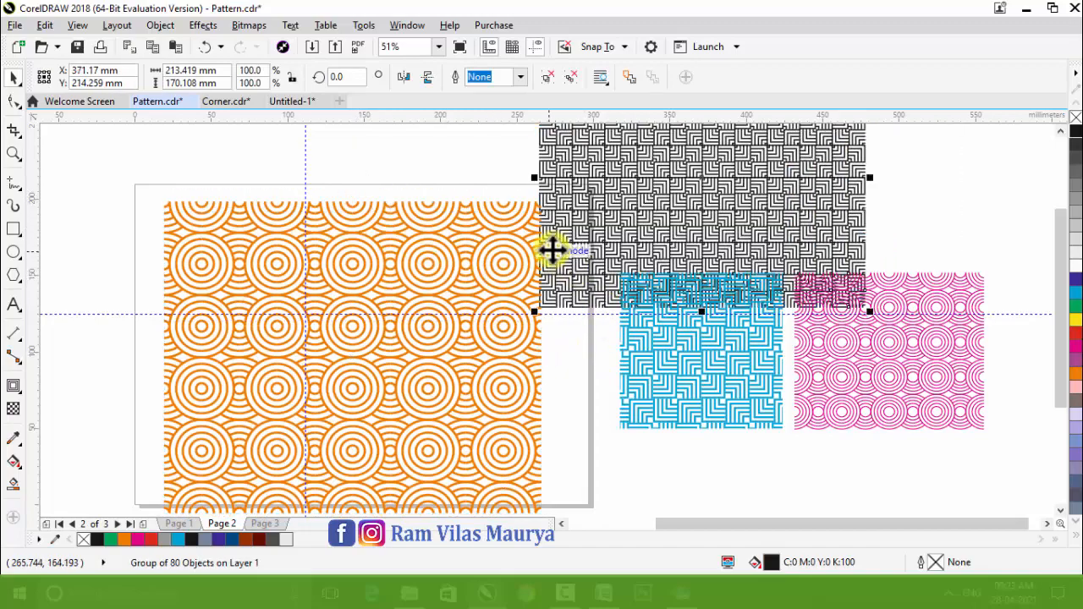
pyautogui.scroll(5, 552, 250)
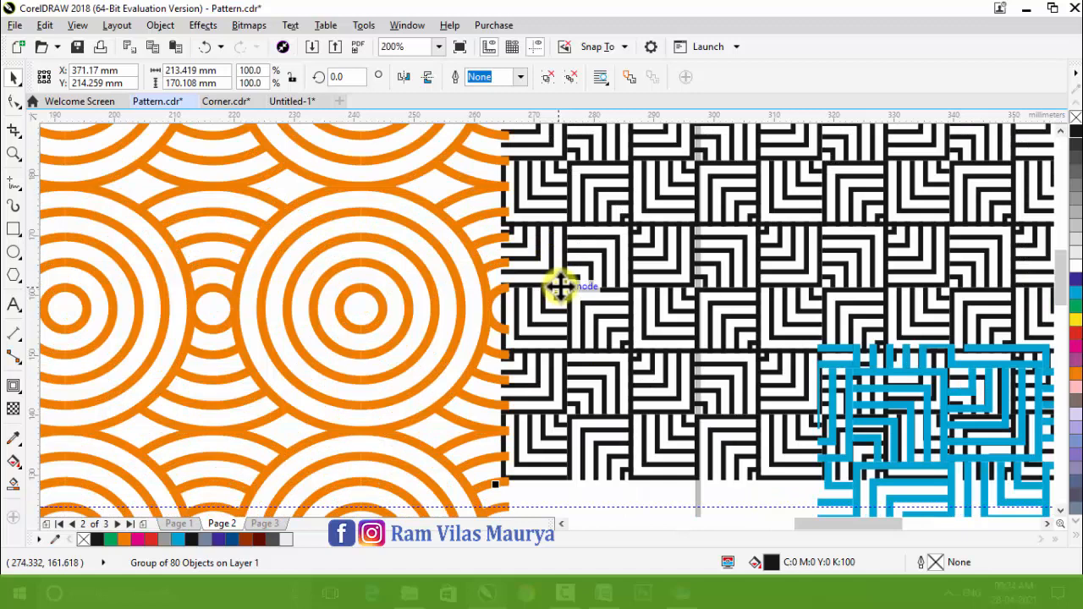